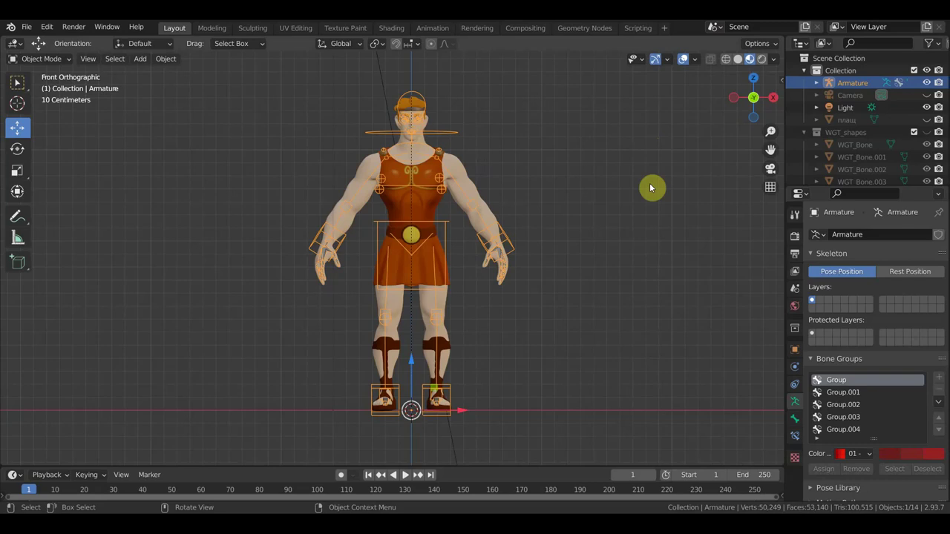
# Hide the viewport overlays, switch to perspective view, and select the shoes object.
pyautogui.moveTo(636, 210)
pyautogui.mouseDown(button='middle')
pyautogui.moveTo(592, 226)
pyautogui.moveTo(544, 222)
pyautogui.mouseUp(button='middle')
pyautogui.moveTo(643, 195)
pyautogui.mouseDown(button='middle')
pyautogui.moveTo(623, 245)
pyautogui.moveTo(733, 217)
pyautogui.moveTo(631, 225)
pyautogui.mouseUp(button='middle')
pyautogui.scroll(5, 623, 242)
pyautogui.scroll(-5, 624, 242)
pyautogui.click(683, 59)
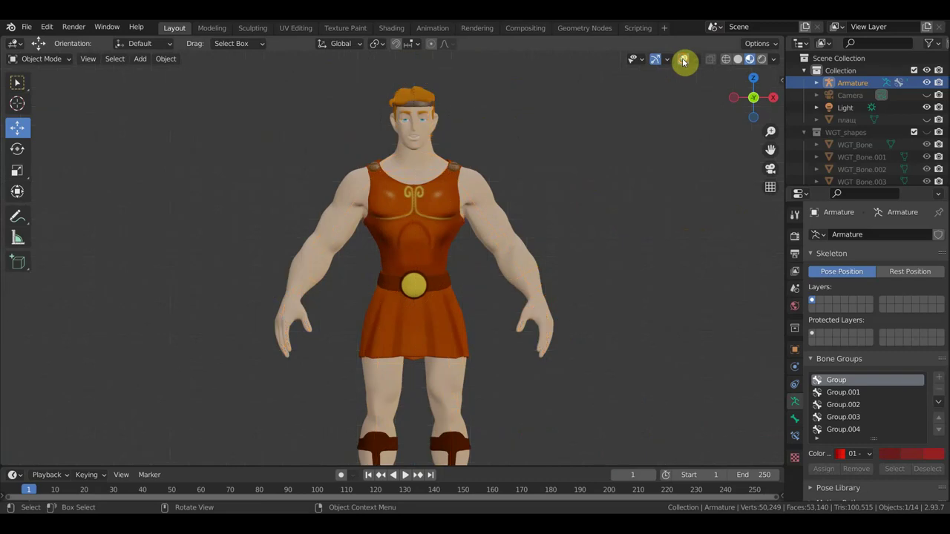
pyautogui.press('KP_5')
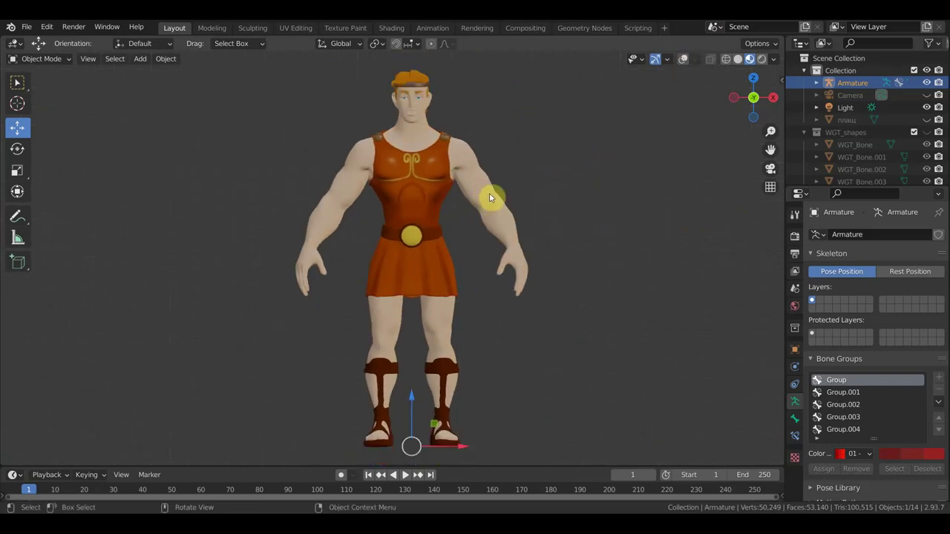
pyautogui.click(386, 375)
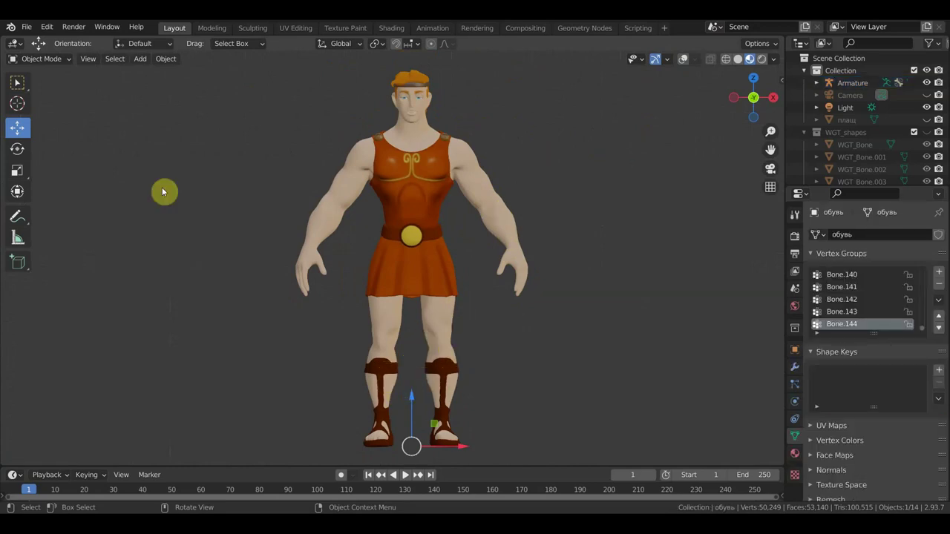
# Switch to box selection and zoom in close on the shoulder stud.
pyautogui.click(18, 84)
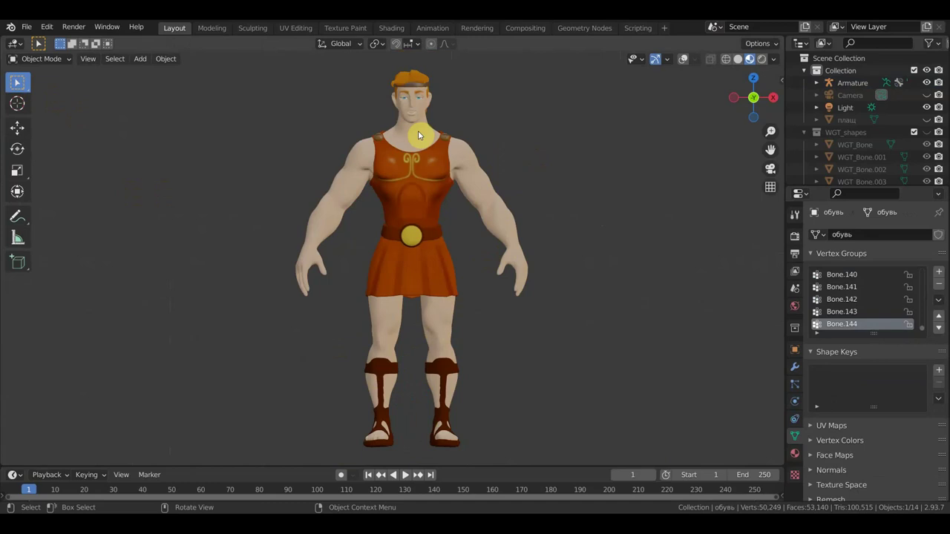
pyautogui.scroll(2, 536, 148)
pyautogui.keyDown('shift'); pyautogui.moveTo(547, 144); pyautogui.dragTo(566, 245, button='middle'); pyautogui.keyUp('shift')
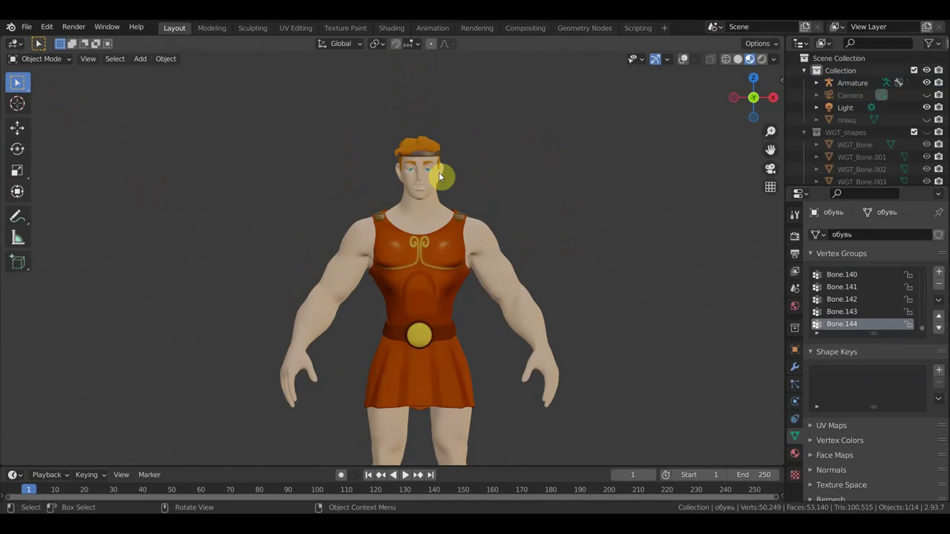
pyautogui.scroll(2, 442, 173)
pyautogui.scroll(2, 456, 181)
pyautogui.moveTo(580, 118)
pyautogui.mouseDown(button='middle')
pyautogui.moveTo(556, 184)
pyautogui.moveTo(666, 195)
pyautogui.moveTo(526, 220)
pyautogui.moveTo(590, 235)
pyautogui.moveTo(586, 221)
pyautogui.moveTo(509, 257)
pyautogui.mouseUp(button='middle')
pyautogui.scroll(3, 331, 253)
pyautogui.moveTo(331, 253)
pyautogui.mouseDown(button='middle')
pyautogui.moveTo(540, 224)
pyautogui.moveTo(494, 233)
pyautogui.mouseUp(button='middle')
pyautogui.scroll(2, 475, 230)
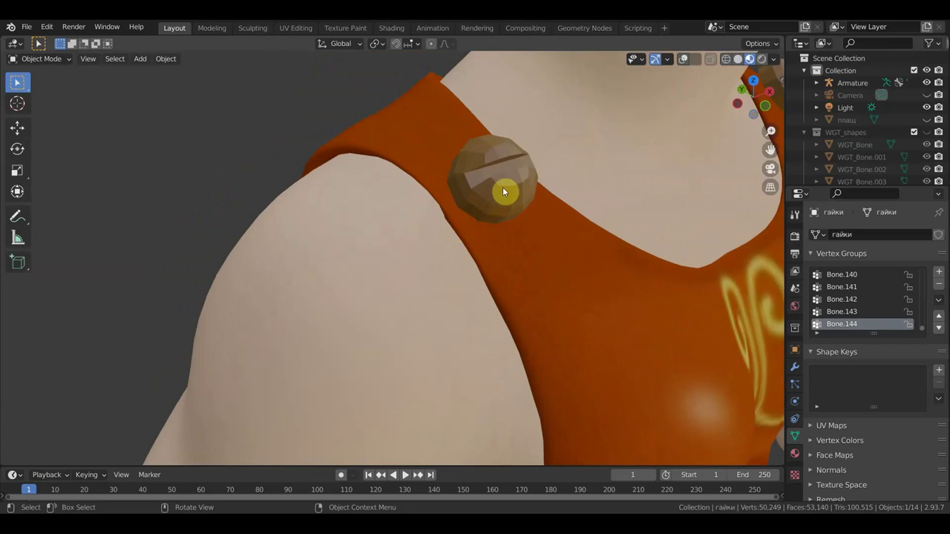
# Turn the rig overlays back on and shade the shoulder stud smooth.
pyautogui.click(683, 60)
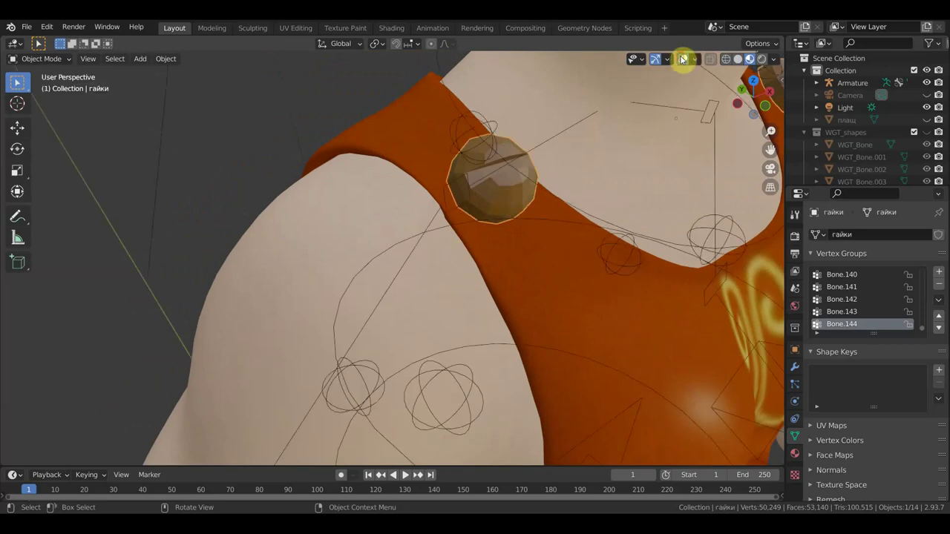
pyautogui.rightClick(499, 200)
pyautogui.click(498, 201)
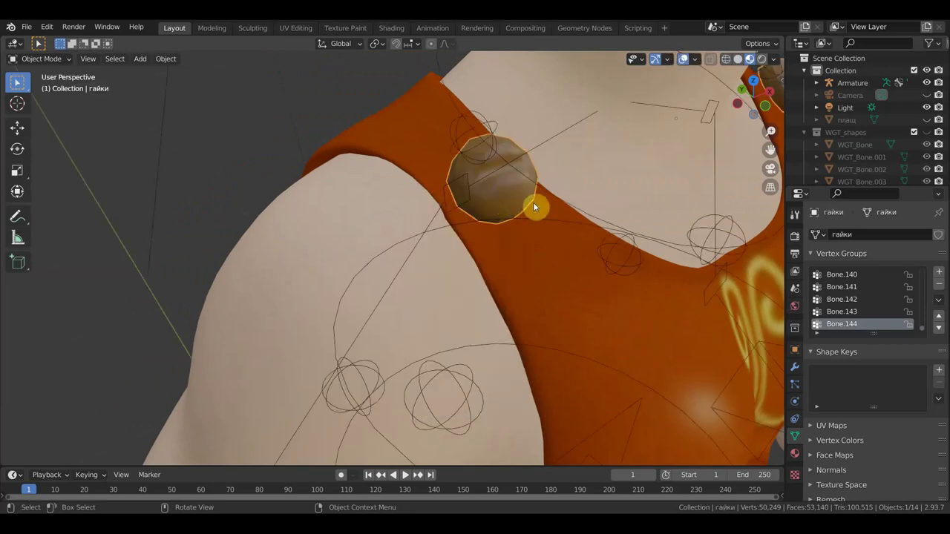
# Pull back to the full figure in front orthographic view.
pyautogui.scroll(-4, 533, 202)
pyautogui.moveTo(502, 213)
pyautogui.mouseDown(button='middle')
pyautogui.moveTo(389, 191)
pyautogui.moveTo(558, 187)
pyautogui.mouseUp(button='middle')
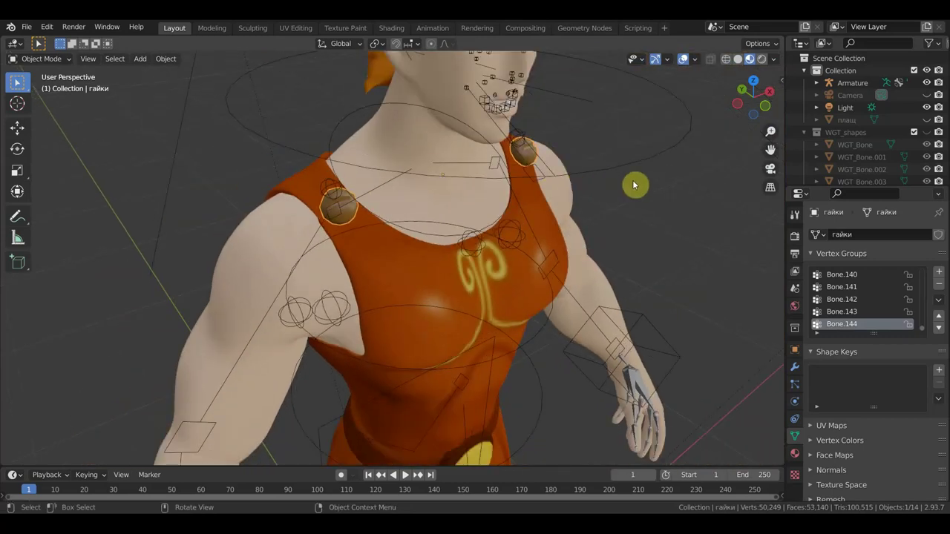
pyautogui.scroll(-3, 634, 185)
pyautogui.scroll(-2, 613, 165)
pyautogui.moveTo(619, 204); pyautogui.dragTo(580, 173, button='middle')
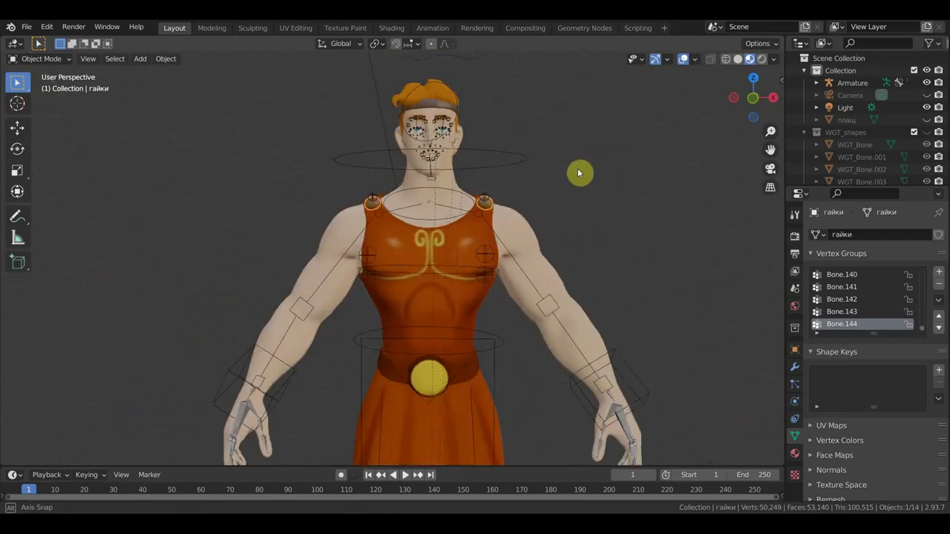
pyautogui.scroll(-2, 582, 223)
pyautogui.keyDown('shift'); pyautogui.moveTo(583, 237); pyautogui.dragTo(581, 181, button='middle'); pyautogui.keyUp('shift')
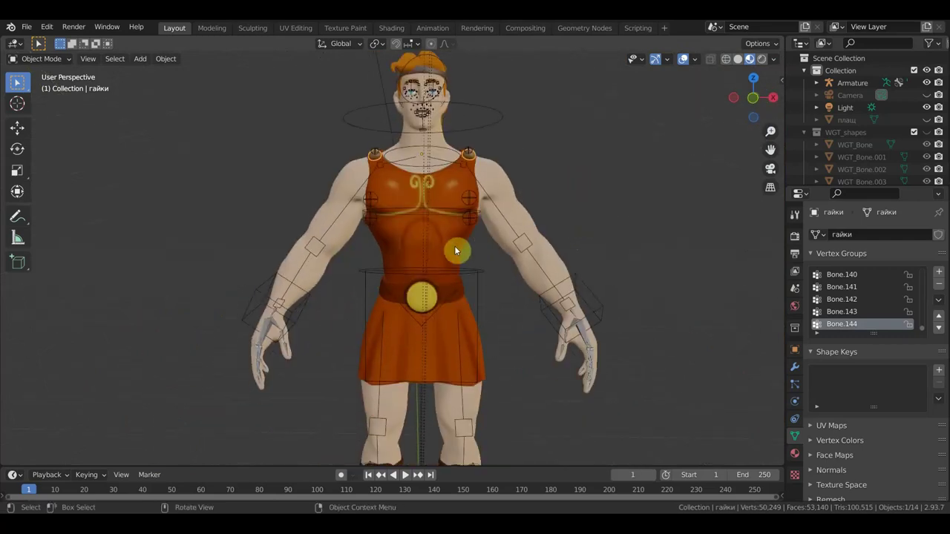
pyautogui.press('KP_1')
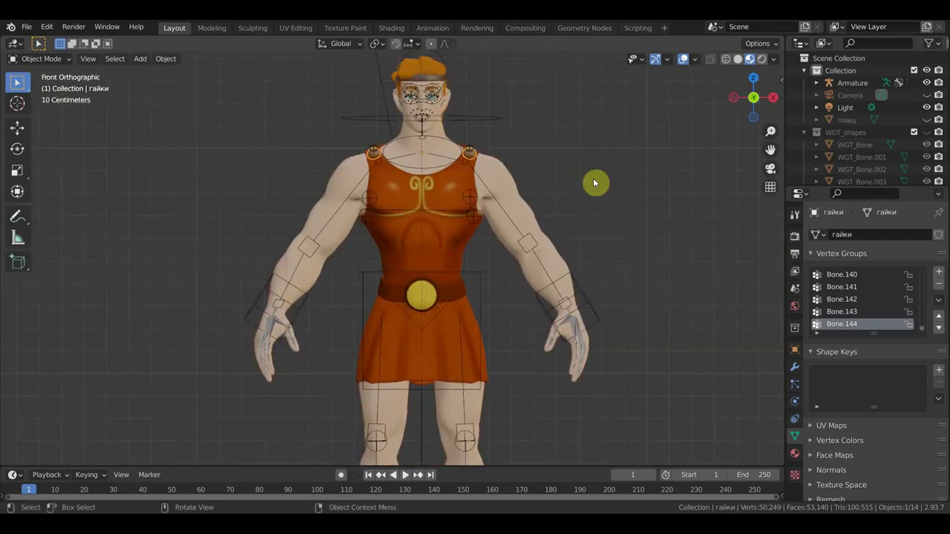
# Inspect the character from the side, three-quarter back and front.
pyautogui.scroll(-2, 601, 183)
pyautogui.keyDown('shift'); pyautogui.moveTo(619, 178); pyautogui.dragTo(595, 137, button='middle'); pyautogui.keyUp('shift')
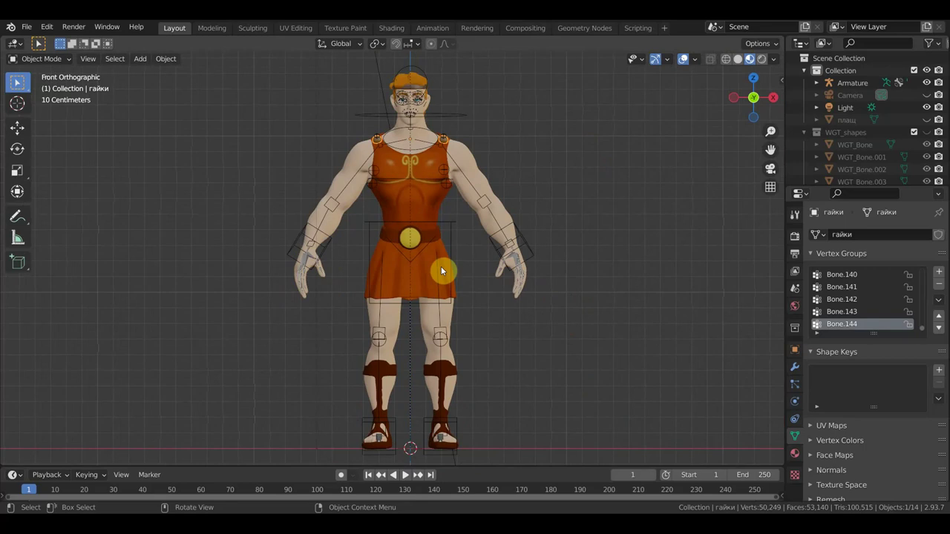
pyautogui.moveTo(572, 214)
pyautogui.mouseDown(button='middle')
pyautogui.moveTo(502, 289)
pyautogui.moveTo(451, 269)
pyautogui.mouseUp(button='middle')
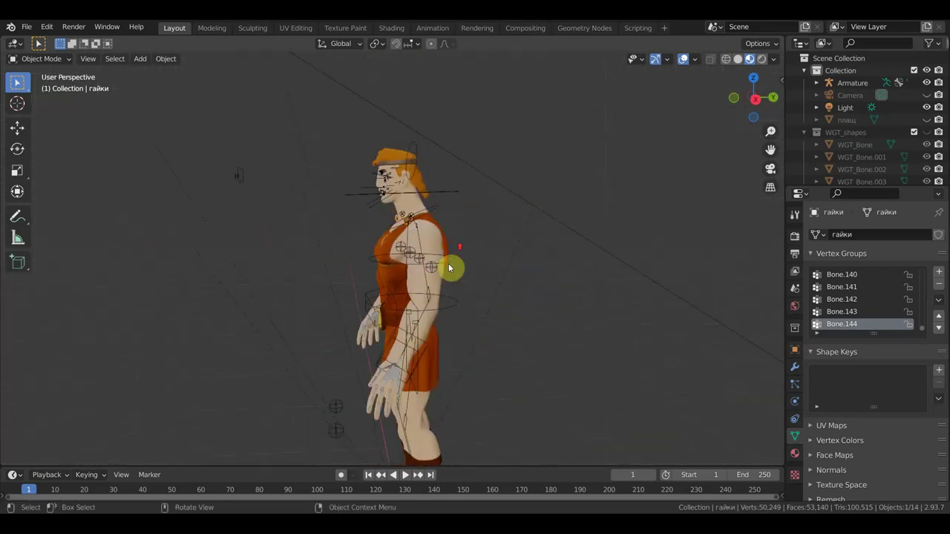
pyautogui.scroll(3, 451, 269)
pyautogui.scroll(2, 460, 236)
pyautogui.keyDown('shift'); pyautogui.moveTo(460, 233); pyautogui.dragTo(462, 293, button='middle'); pyautogui.keyUp('shift')
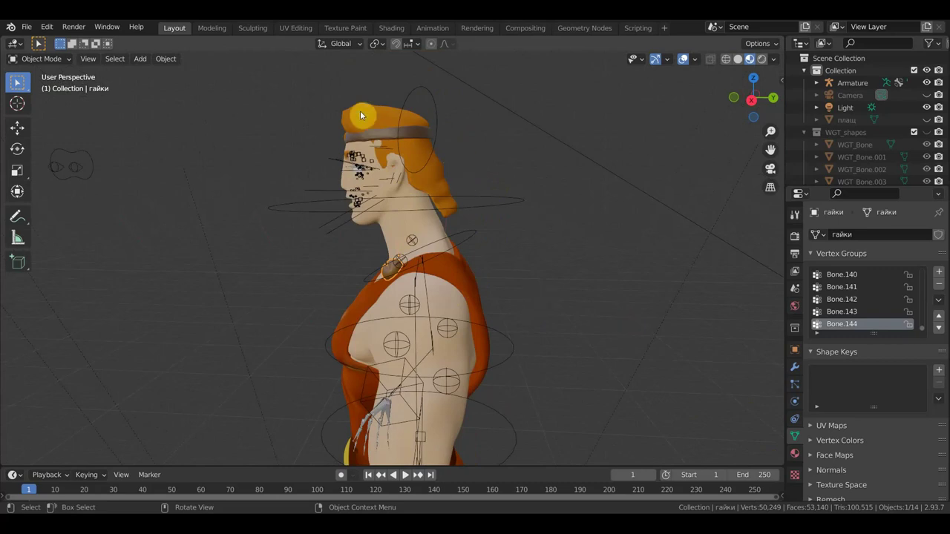
pyautogui.moveTo(456, 206)
pyautogui.mouseDown(button='middle')
pyautogui.moveTo(513, 229)
pyautogui.moveTo(385, 209)
pyautogui.mouseUp(button='middle')
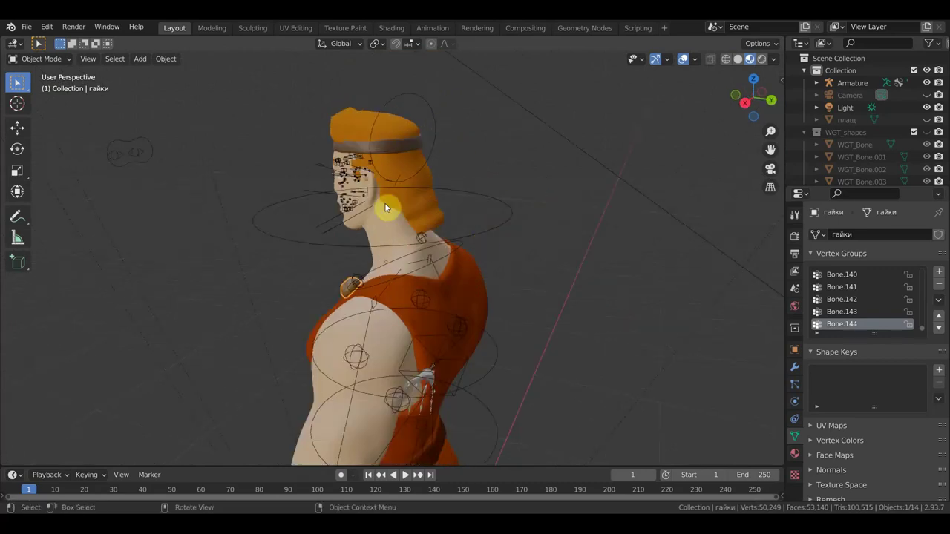
pyautogui.moveTo(431, 236)
pyautogui.mouseDown(button='middle')
pyautogui.moveTo(361, 240)
pyautogui.moveTo(600, 225)
pyautogui.mouseUp(button='middle')
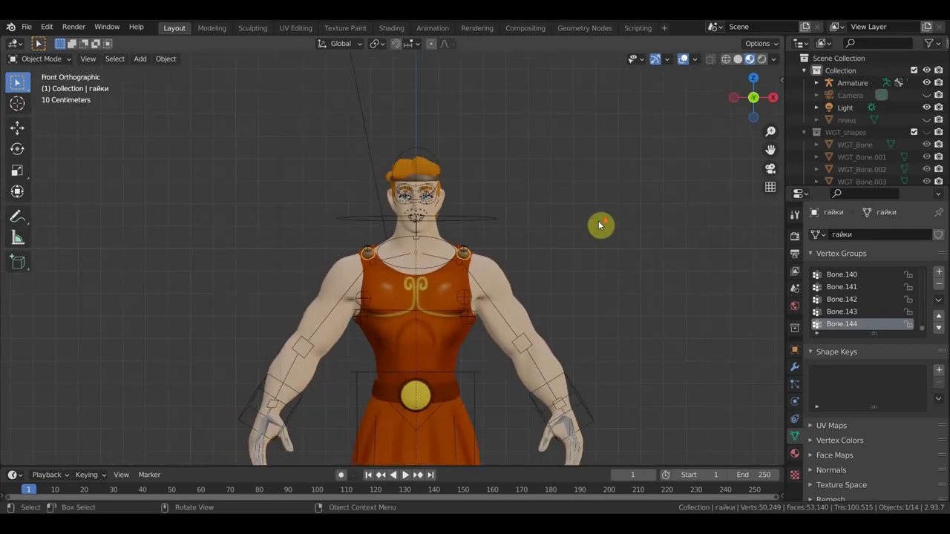
# Frame the head and torso, select the armature, and open the interaction mode list.
pyautogui.keyDown('shift'); pyautogui.moveTo(602, 269); pyautogui.dragTo(594, 163, button='middle'); pyautogui.keyUp('shift')
pyautogui.scroll(-2, 593, 186)
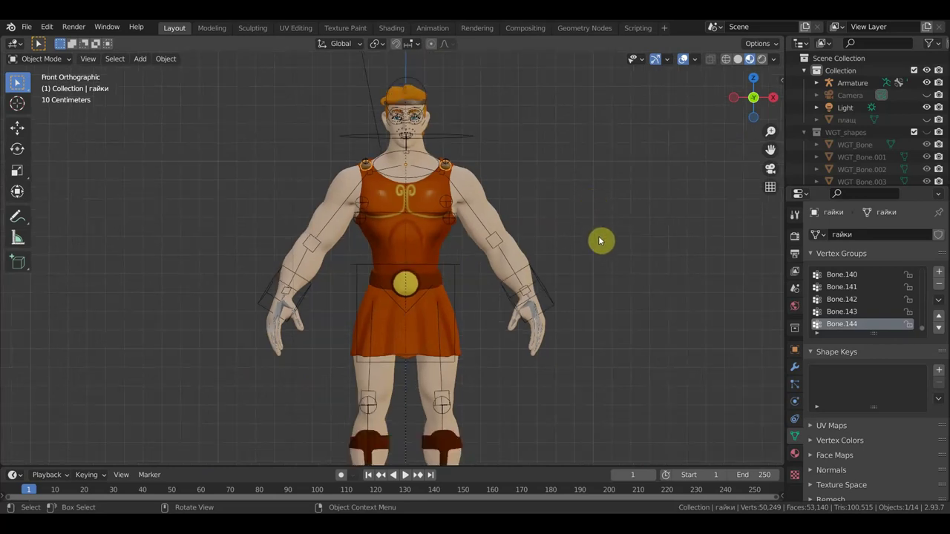
pyautogui.keyDown('shift'); pyautogui.moveTo(601, 252); pyautogui.dragTo(588, 202, button='middle'); pyautogui.keyUp('shift')
pyautogui.scroll(-1, 589, 196)
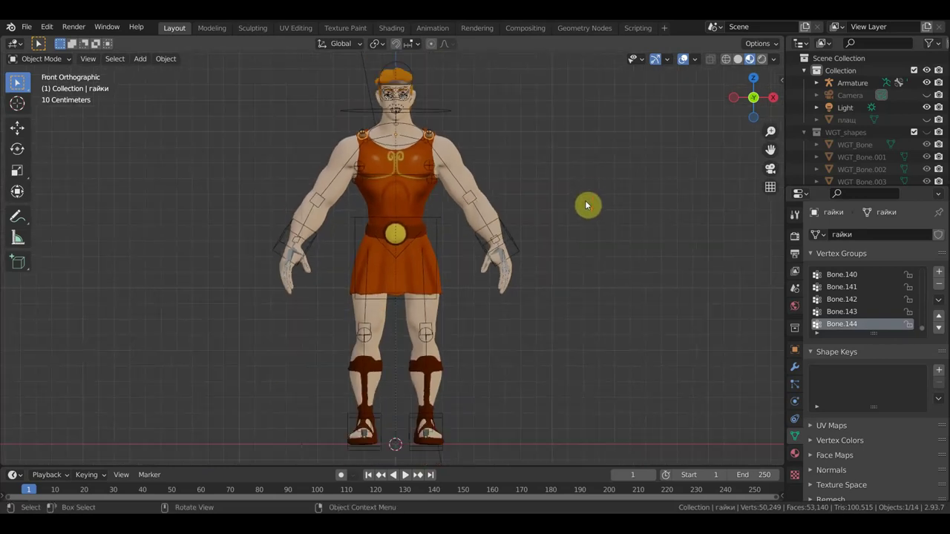
pyautogui.scroll(3, 422, 146)
pyautogui.keyDown('shift'); pyautogui.moveTo(484, 203); pyautogui.dragTo(434, 379, button='middle'); pyautogui.keyUp('shift')
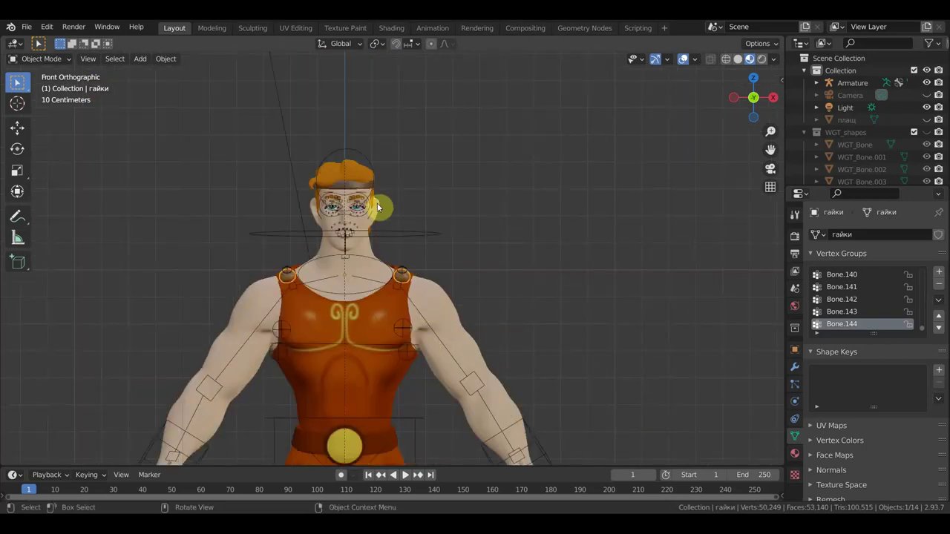
pyautogui.click(357, 210)
pyautogui.click(42, 58)
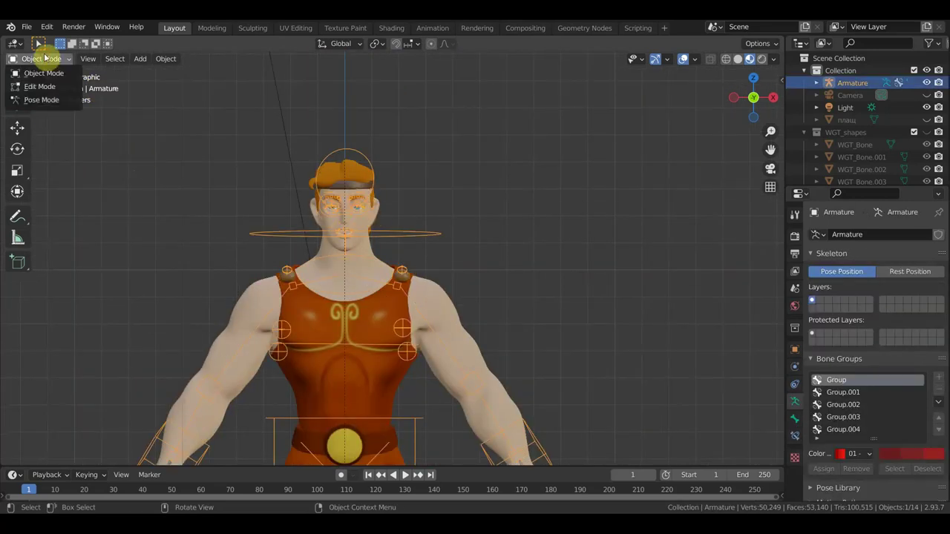
# Enter Pose Mode and, in right side view, rotate the chin bone about 9°.
pyautogui.click(43, 99)
pyautogui.press('KP_3')
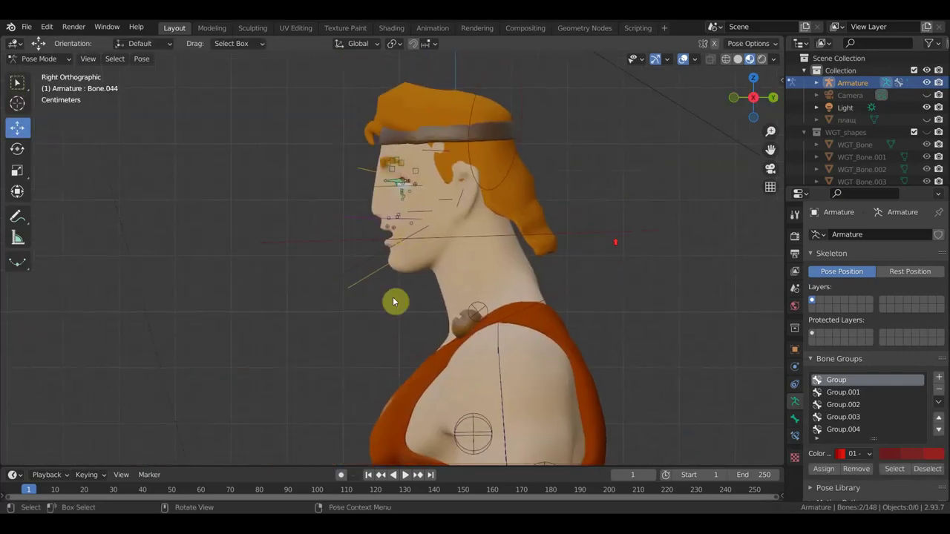
pyautogui.press('b')
pyautogui.moveTo(359, 279); pyautogui.dragTo(636, 281)
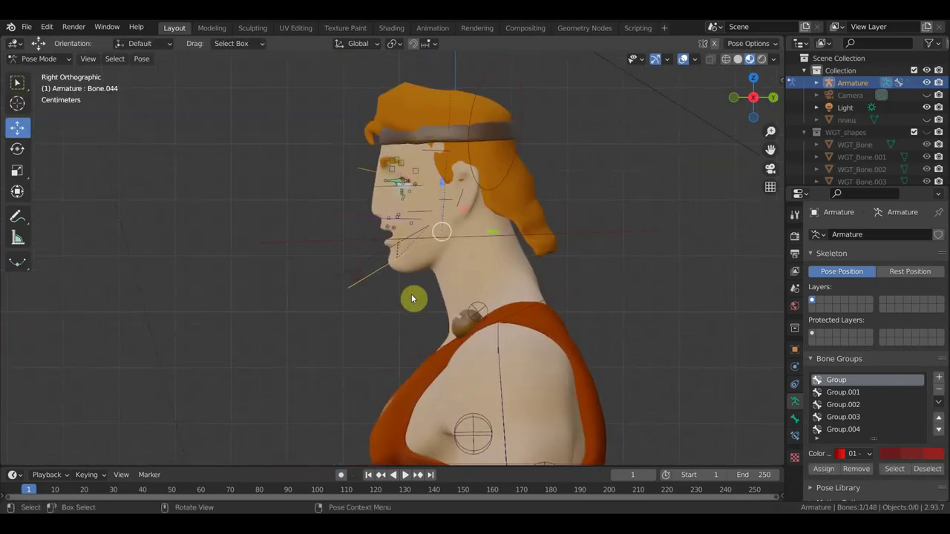
pyautogui.press('r')
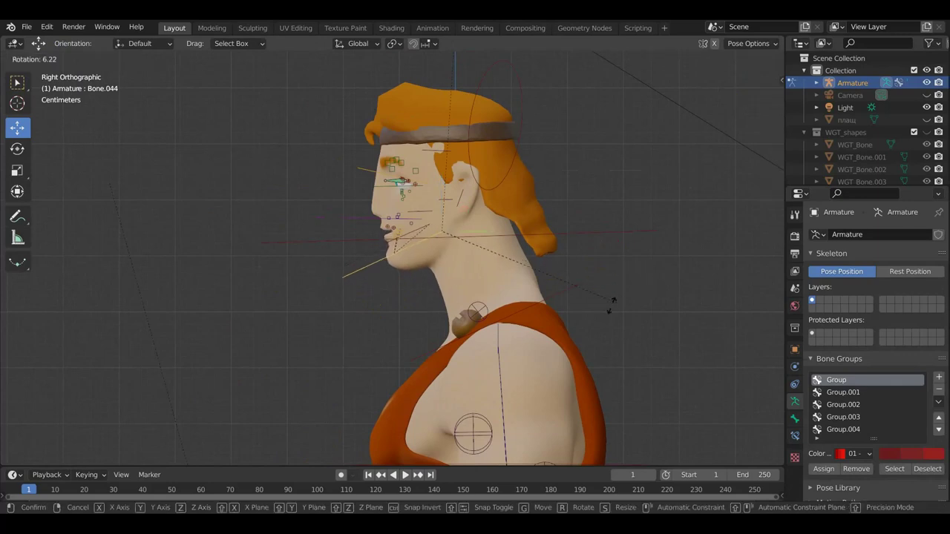
pyautogui.click(604, 306)
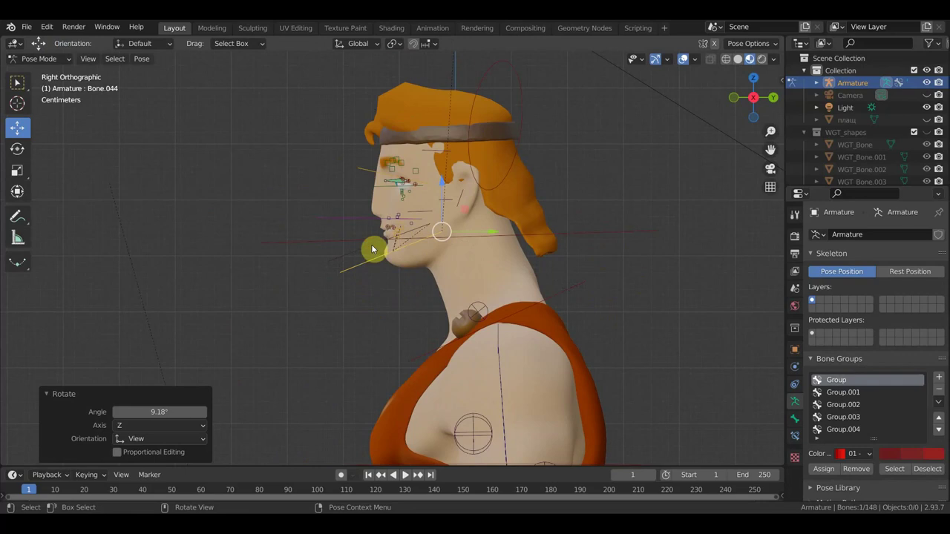
# Try moving the teeth bone Bone.043, then undo the move.
pyautogui.click(416, 243)
pyautogui.press('g')
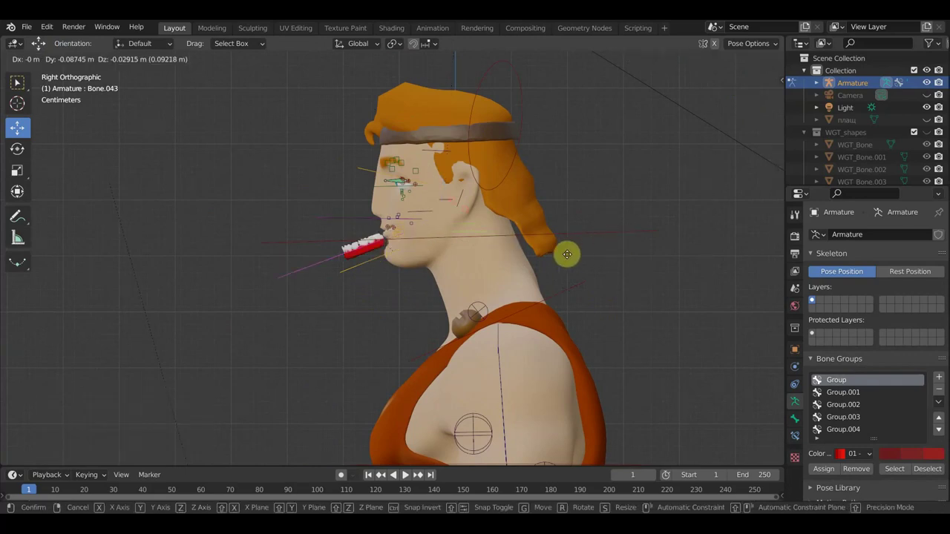
pyautogui.click(617, 240)
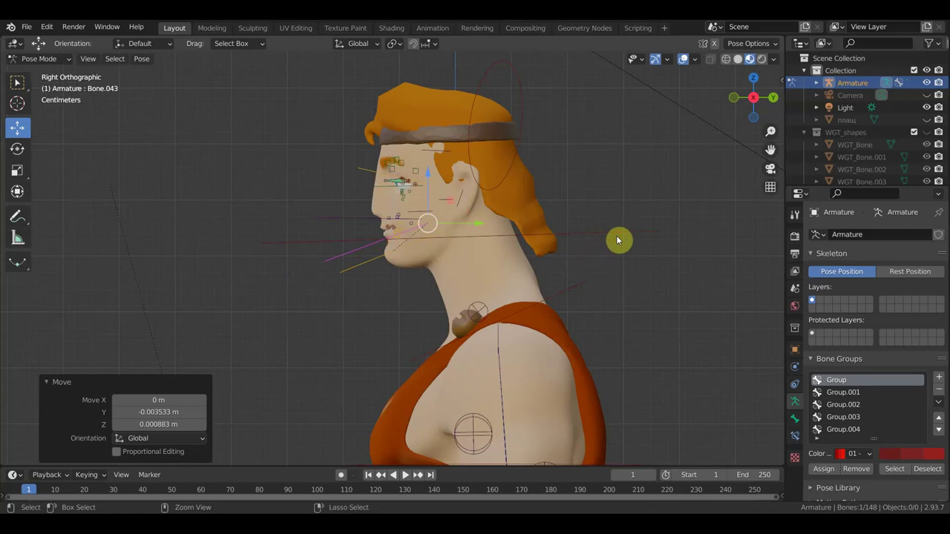
pyautogui.hotkey('ctrl', 'z')
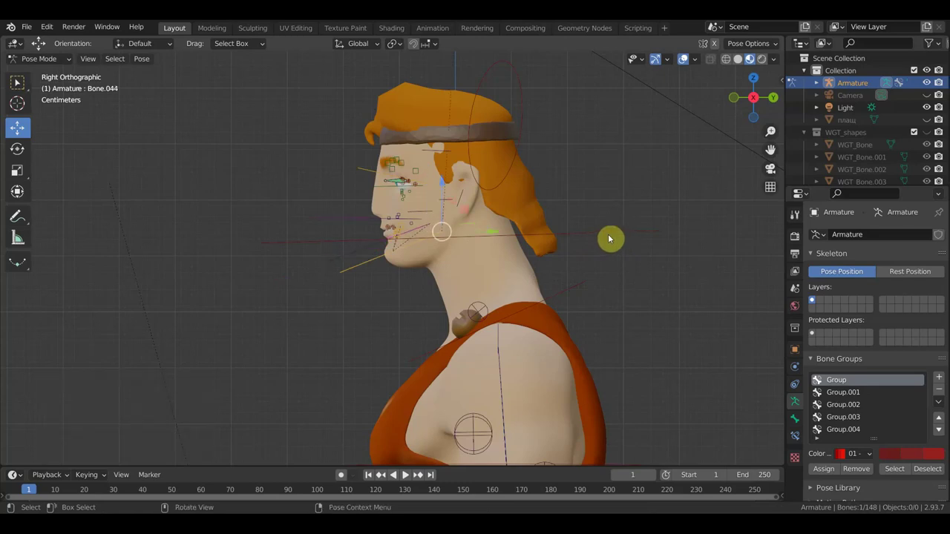
pyautogui.moveTo(470, 262); pyautogui.dragTo(657, 278, button='middle')
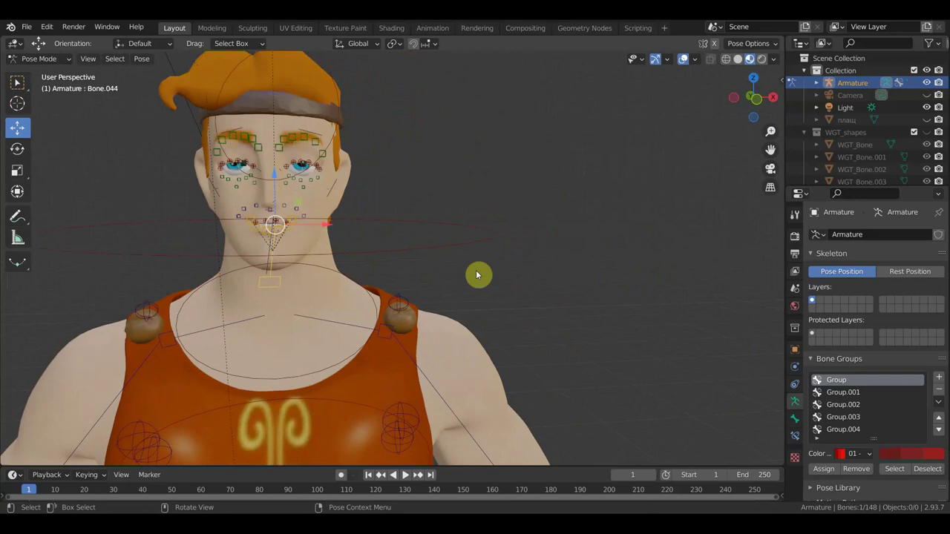
# Select the eye-area bones in side profile and rotate them -13.7°.
pyautogui.moveTo(472, 220)
pyautogui.mouseDown(button='middle')
pyautogui.moveTo(295, 227)
pyautogui.moveTo(332, 209)
pyautogui.mouseUp(button='middle')
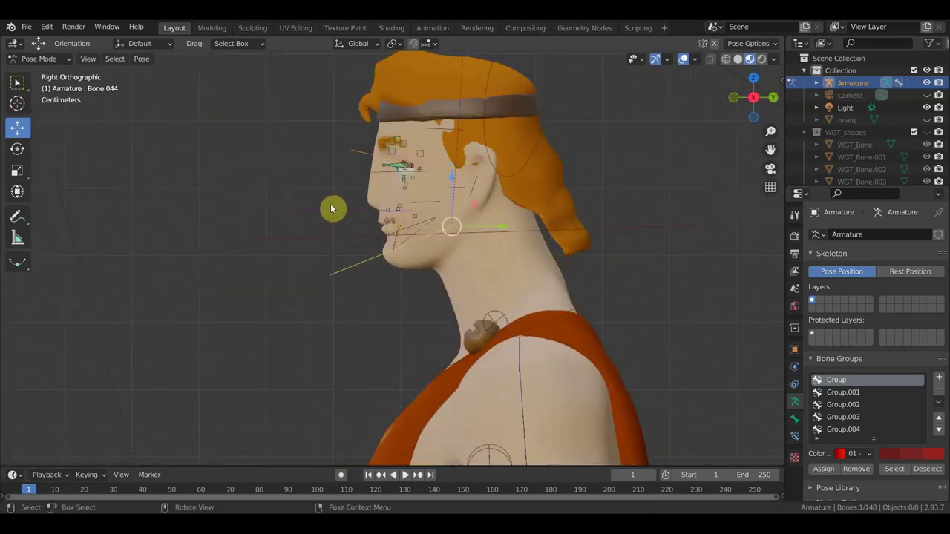
pyautogui.moveTo(329, 116); pyautogui.dragTo(360, 168)
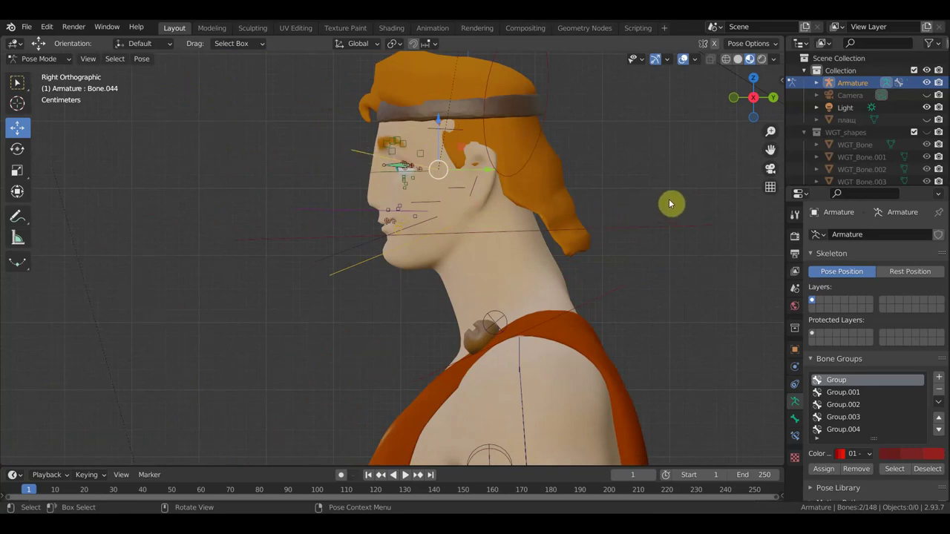
pyautogui.press('r')
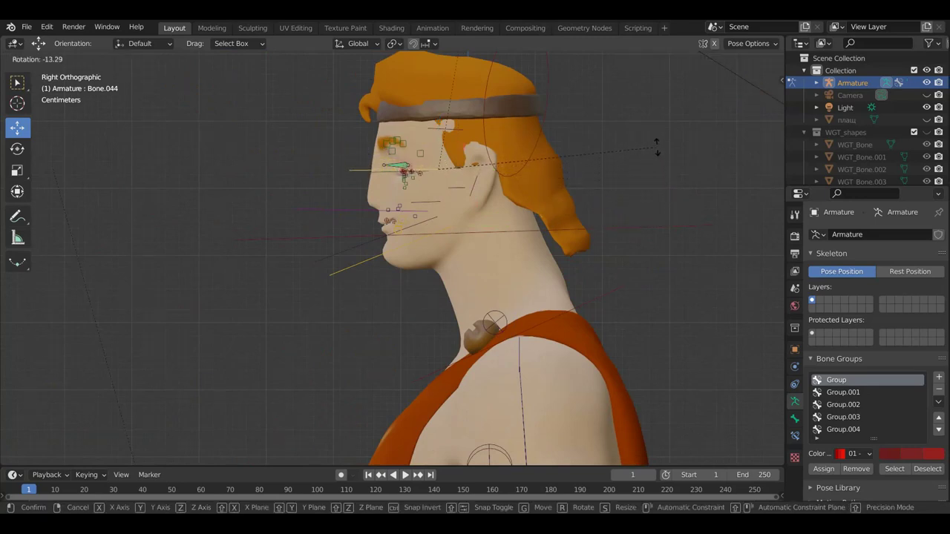
pyautogui.click(657, 146)
# Check the closed eyes in front view with overlays hidden, then restore the overlays.
pyautogui.press('KP_1')
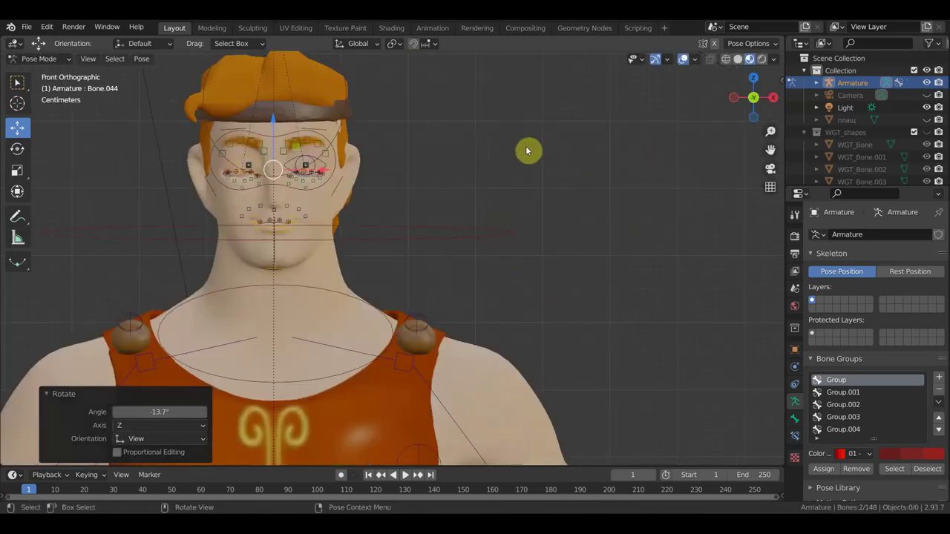
pyautogui.click(684, 60)
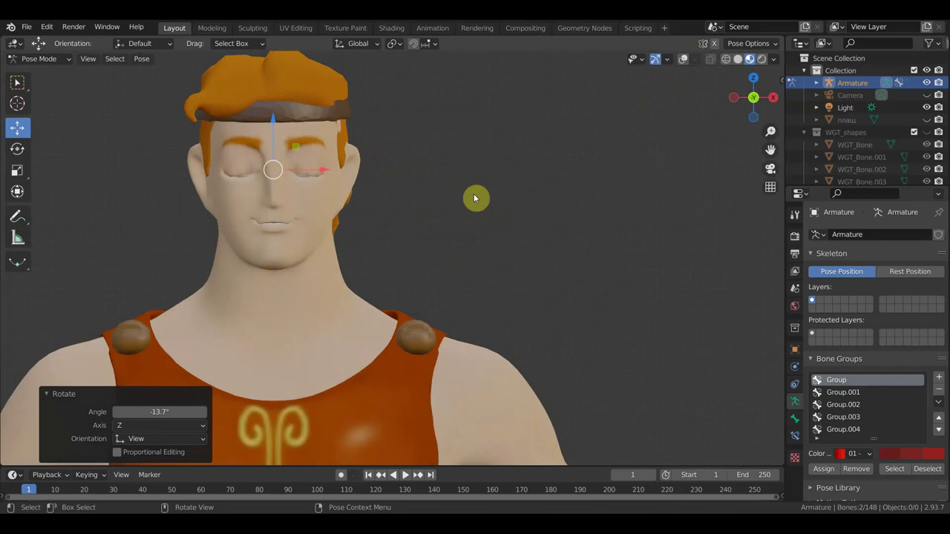
pyautogui.click(683, 59)
pyautogui.moveTo(604, 166)
pyautogui.mouseDown(button='middle')
pyautogui.moveTo(524, 210)
pyautogui.moveTo(427, 216)
pyautogui.moveTo(477, 245)
pyautogui.moveTo(593, 89)
pyautogui.moveTo(547, 271)
pyautogui.moveTo(661, 227)
pyautogui.moveTo(562, 289)
pyautogui.moveTo(567, 216)
pyautogui.mouseUp(button='middle')
pyautogui.scroll(2, 532, 224)
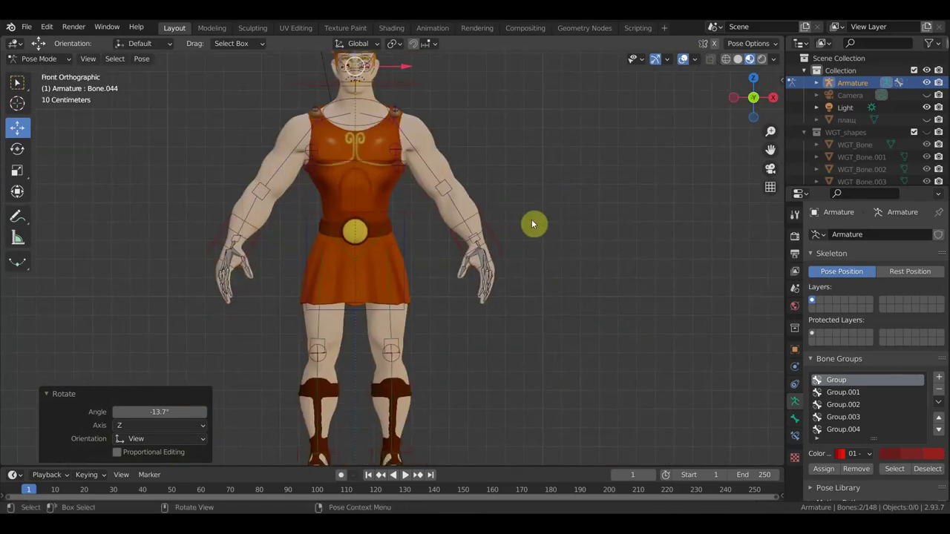
pyautogui.click(504, 248)
pyautogui.press('g')
pyautogui.moveTo(571, 157); pyautogui.dragTo(534, 169)
pyautogui.click(534, 170)
pyautogui.moveTo(457, 227)
pyautogui.mouseDown(button='middle')
pyautogui.moveTo(527, 237)
pyautogui.moveTo(500, 253)
pyautogui.moveTo(405, 243)
pyautogui.moveTo(164, 255)
pyautogui.moveTo(271, 244)
pyautogui.mouseUp(button='middle')
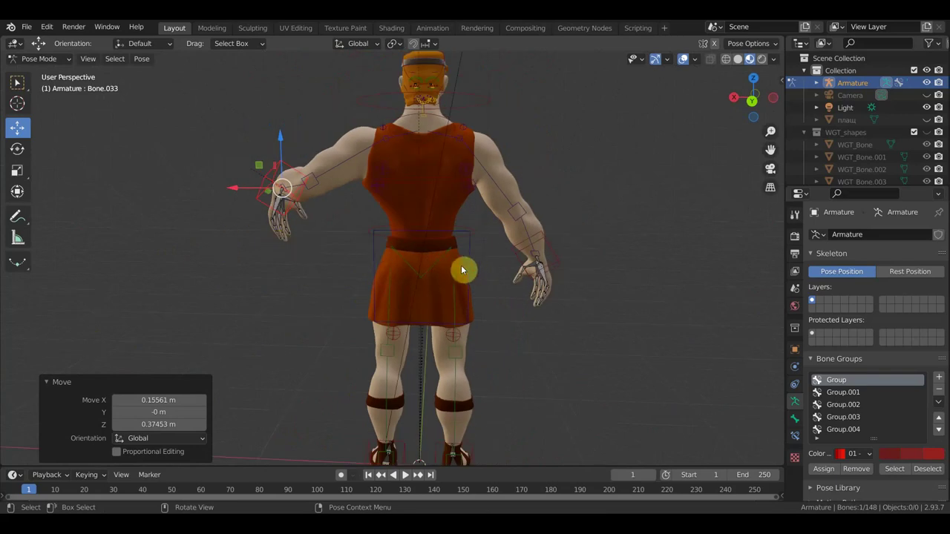
pyautogui.press('g')
pyautogui.click(373, 167)
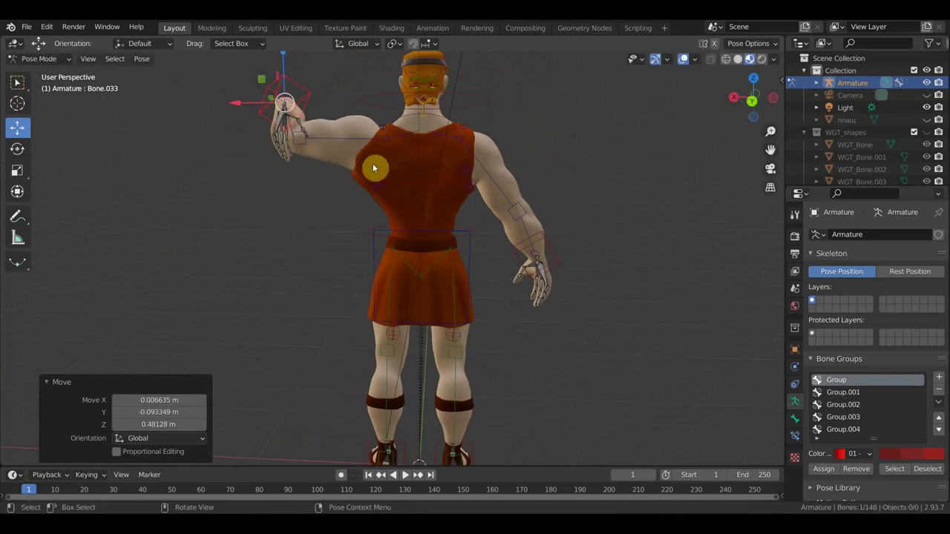
pyautogui.moveTo(367, 177)
pyautogui.mouseDown(button='middle')
pyautogui.moveTo(445, 195)
pyautogui.moveTo(490, 191)
pyautogui.moveTo(532, 239)
pyautogui.moveTo(604, 216)
pyautogui.mouseUp(button='middle')
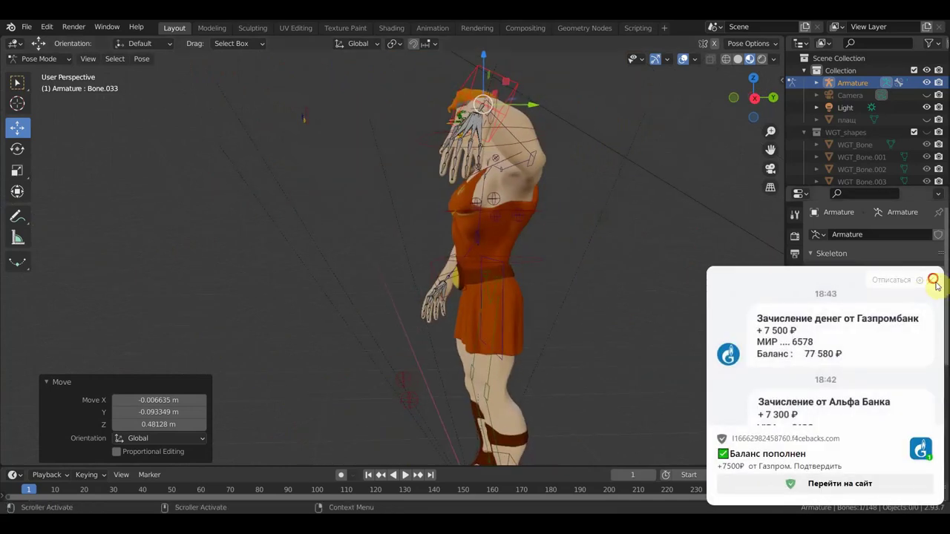
pyautogui.click(932, 283)
pyautogui.moveTo(569, 286); pyautogui.dragTo(685, 287, button='middle')
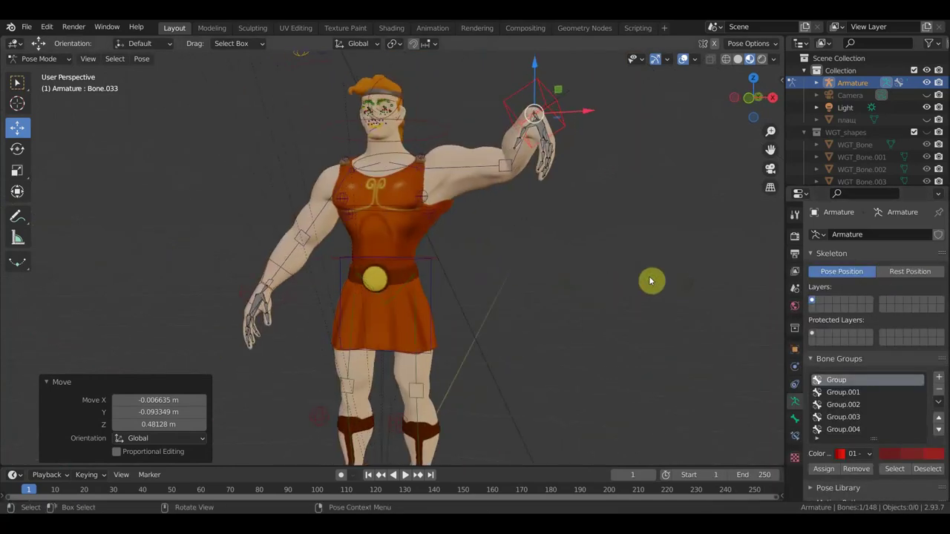
pyautogui.hotkey('ctrl', 'z')
pyautogui.hotkey('ctrl', 'z')
pyautogui.hotkey('ctrl', 'z')
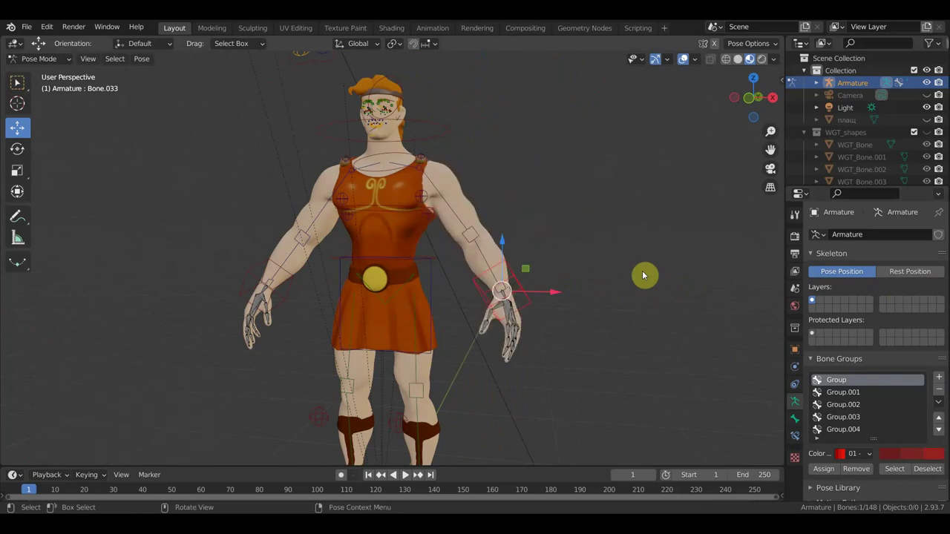
pyautogui.click(59, 60)
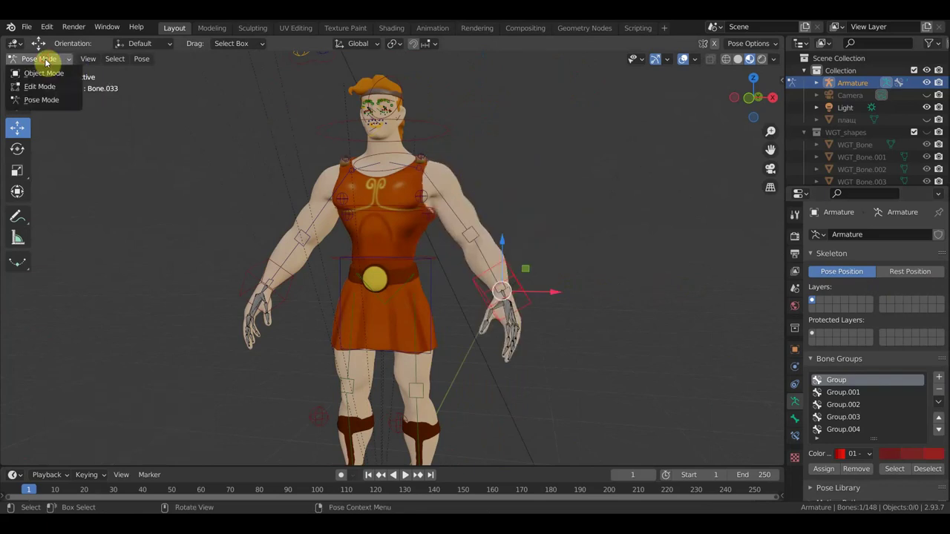
# Put the armature in Edit Mode and frame the shoulder in right orthographic view.
pyautogui.click(43, 84)
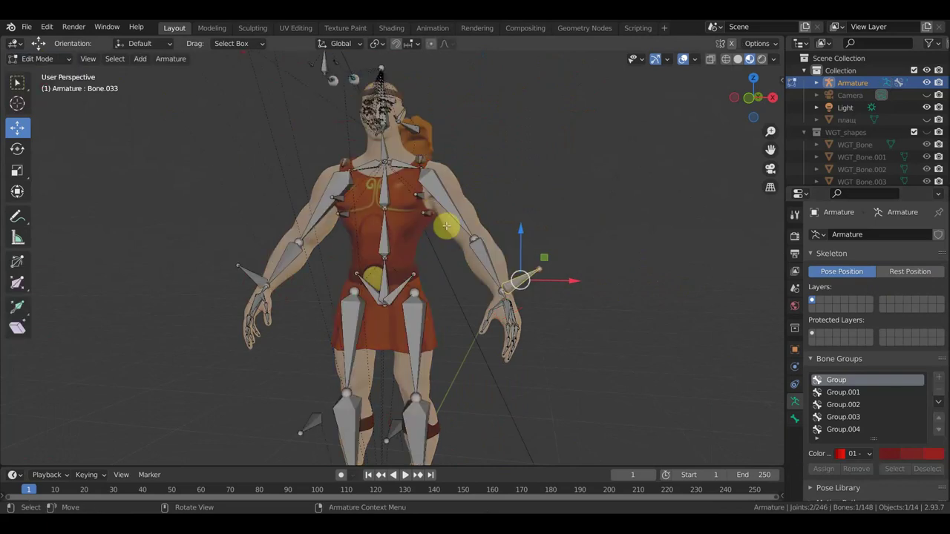
pyautogui.moveTo(602, 215)
pyautogui.mouseDown(button='middle')
pyautogui.moveTo(481, 224)
pyautogui.moveTo(360, 163)
pyautogui.moveTo(380, 189)
pyautogui.moveTo(319, 163)
pyautogui.mouseUp(button='middle')
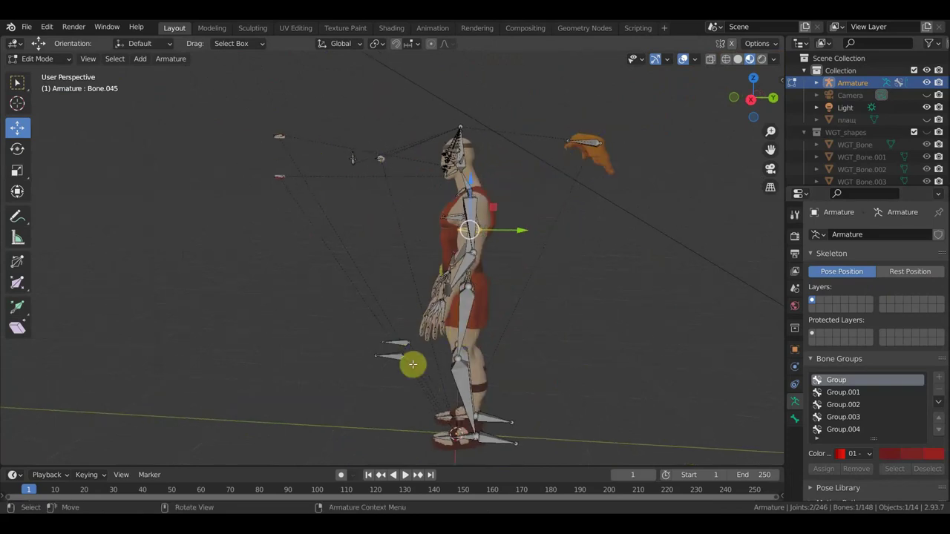
pyautogui.scroll(1, 541, 320)
pyautogui.scroll(1, 568, 301)
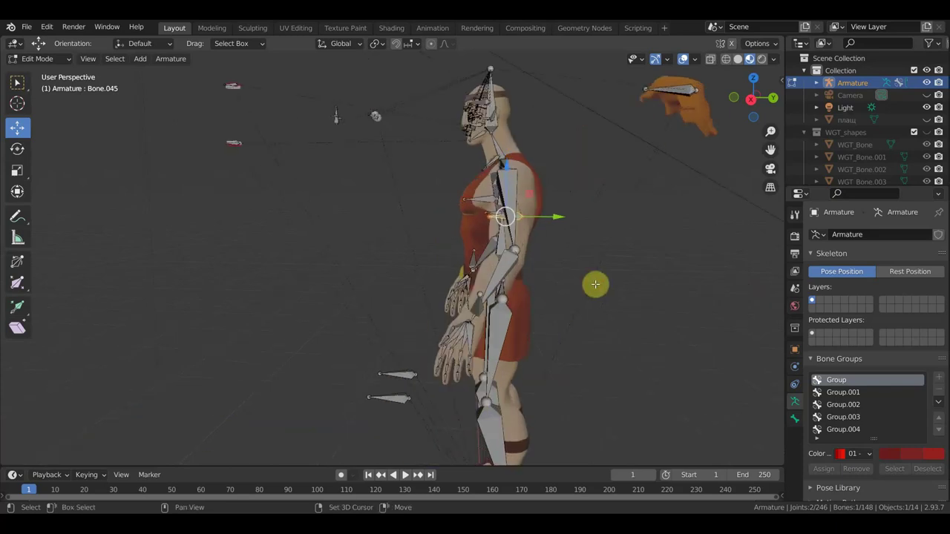
pyautogui.scroll(-1, 564, 285)
pyautogui.press('KP_3')
pyautogui.scroll(2, 545, 282)
pyautogui.keyDown('shift'); pyautogui.moveTo(544, 282); pyautogui.dragTo(443, 277, button='middle'); pyautogui.keyUp('shift')
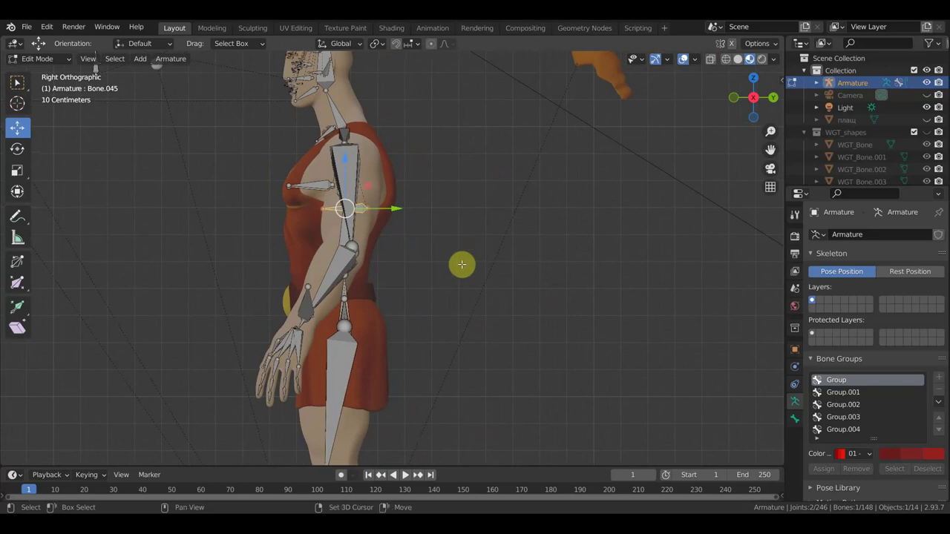
# Duplicate the shoulder bone, rotate it -82.5°, and move it beside the upper arm.
pyautogui.hotkey('shift', 'd')
pyautogui.click(511, 254)
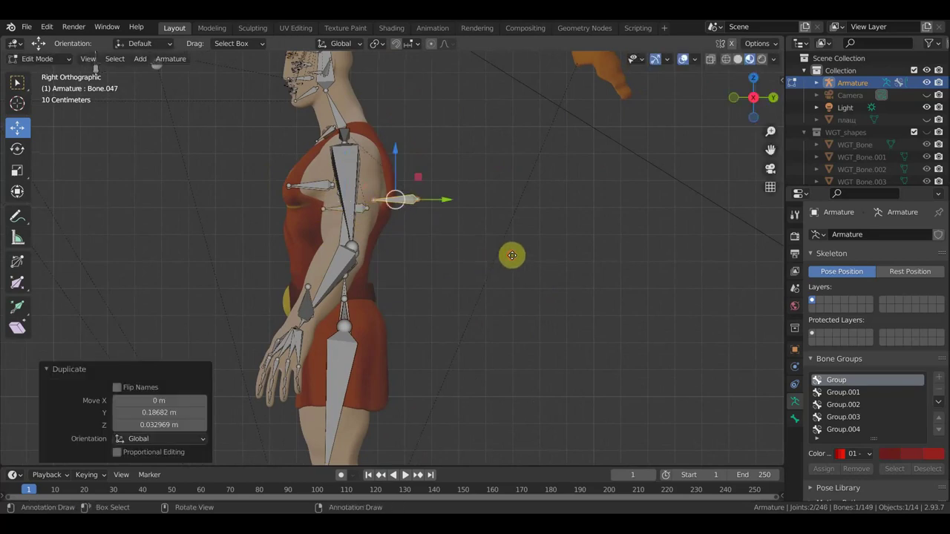
pyautogui.press('r')
pyautogui.click(468, 102)
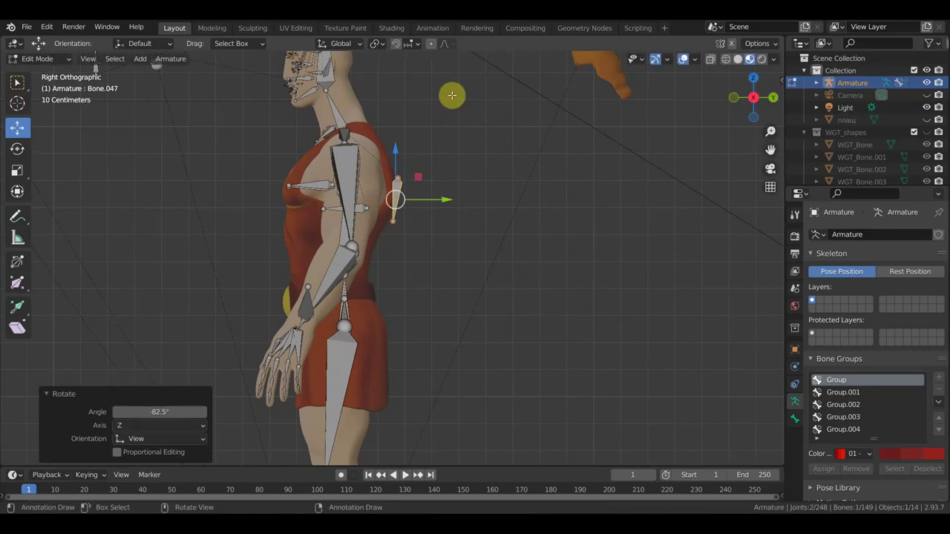
pyautogui.press('g')
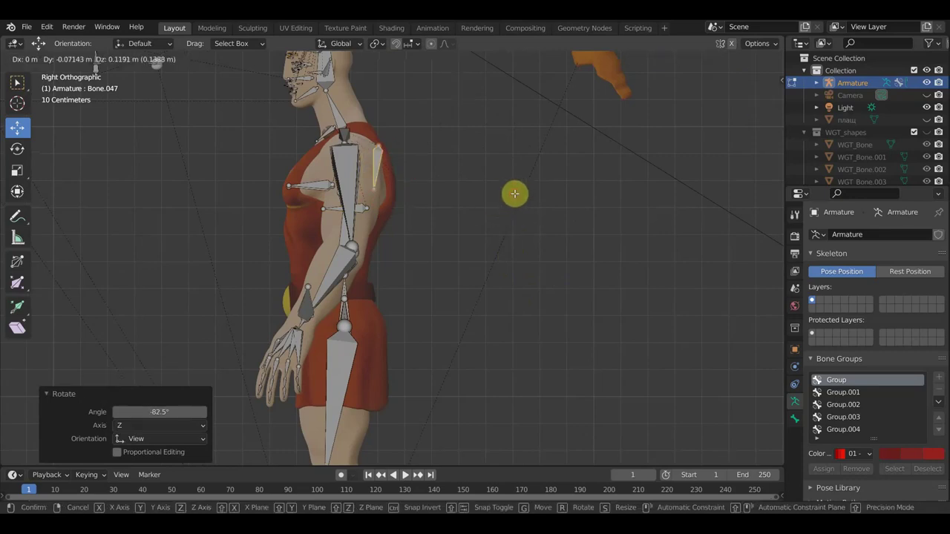
pyautogui.click(514, 194)
pyautogui.press('g')
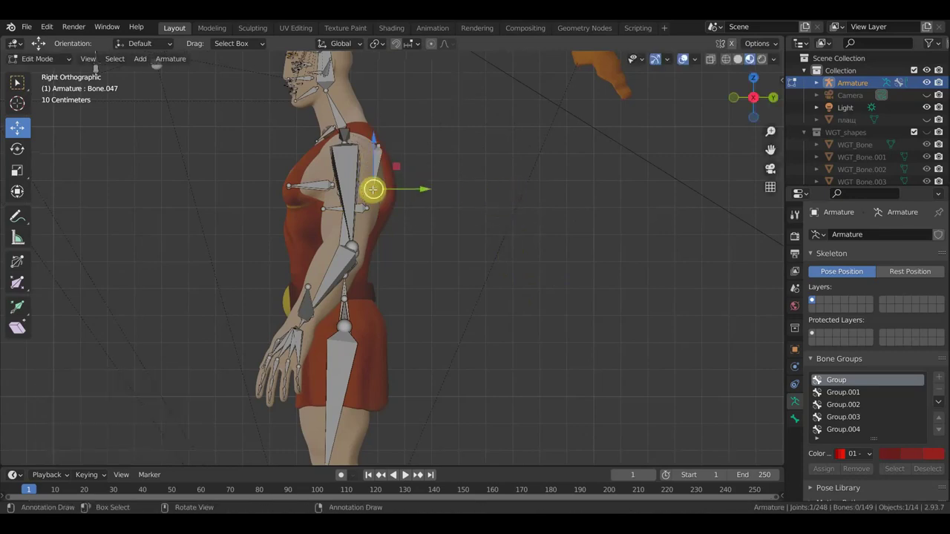
pyautogui.click(377, 224)
# From the rear view, refine the new bone's position at the shoulder blade.
pyautogui.moveTo(377, 224); pyautogui.dragTo(356, 265, button='middle')
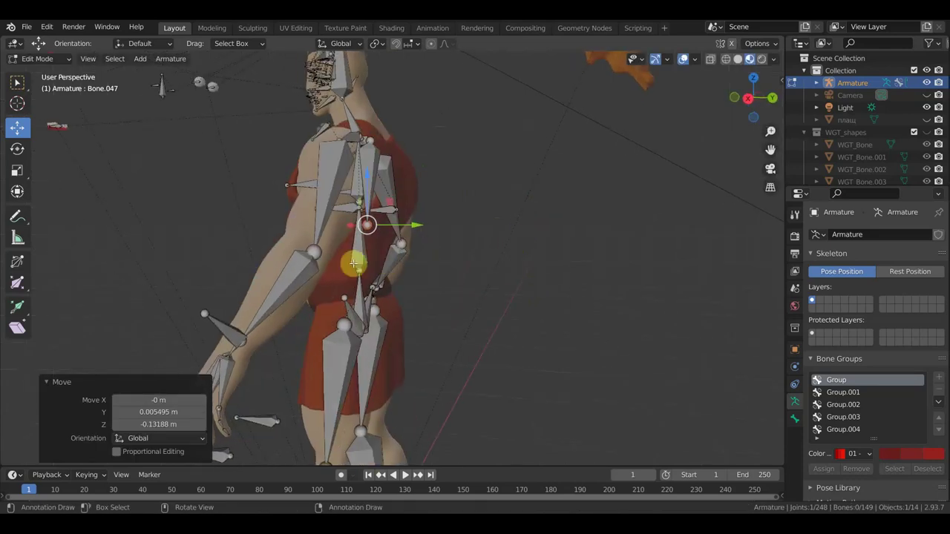
pyautogui.moveTo(248, 263)
pyautogui.mouseDown(button='middle')
pyautogui.moveTo(280, 282)
pyautogui.moveTo(165, 266)
pyautogui.moveTo(171, 273)
pyautogui.moveTo(328, 257)
pyautogui.mouseUp(button='middle')
pyautogui.press('g')
pyautogui.click(375, 214)
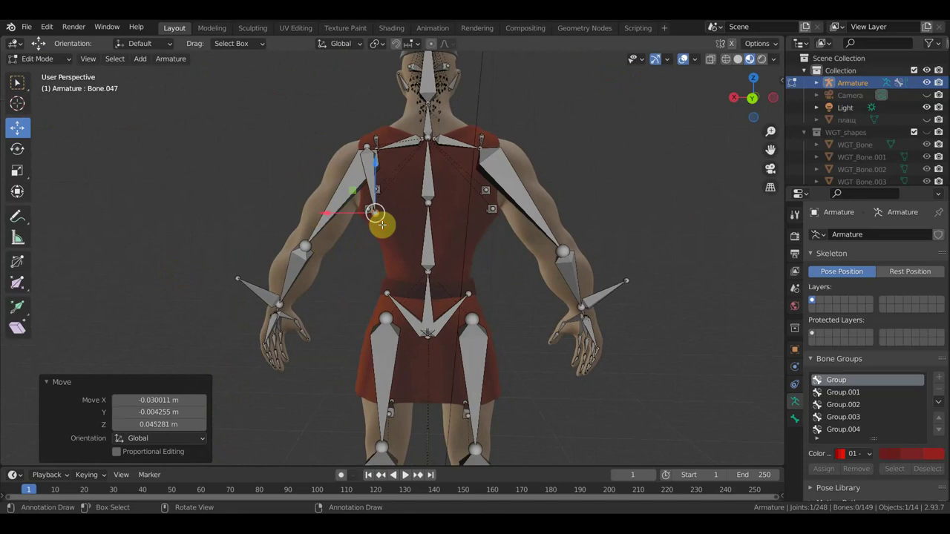
pyautogui.click(430, 174)
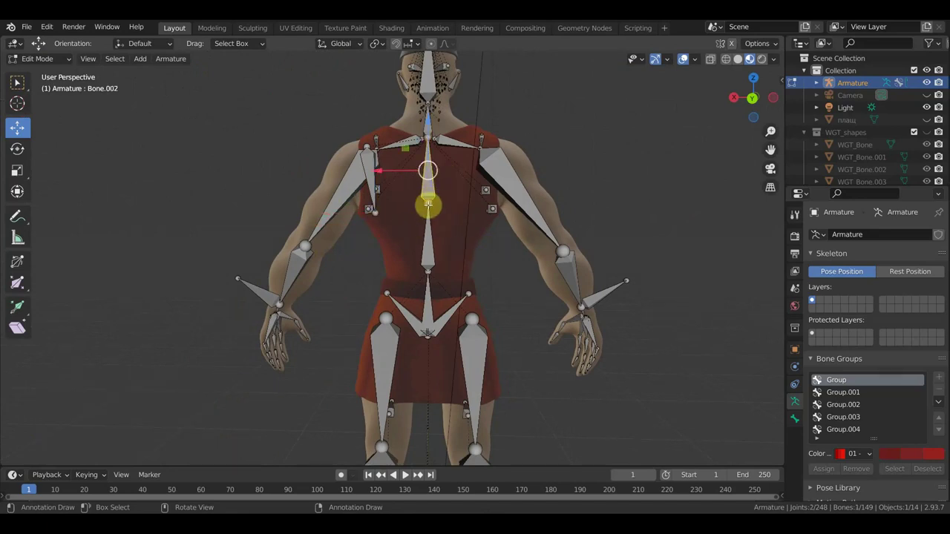
pyautogui.moveTo(388, 214); pyautogui.dragTo(439, 213, button='middle')
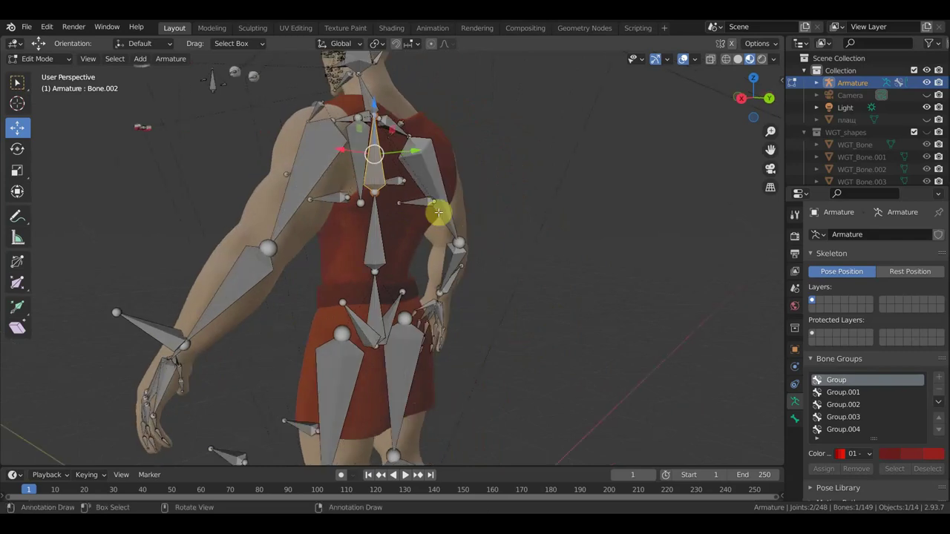
pyautogui.moveTo(360, 204); pyautogui.dragTo(351, 206)
pyautogui.moveTo(352, 206); pyautogui.dragTo(345, 130, button='middle')
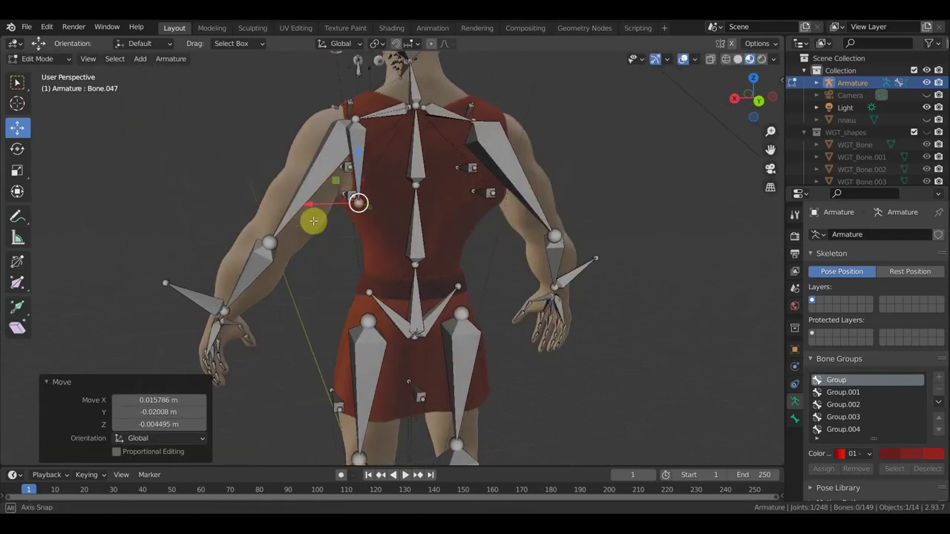
pyautogui.moveTo(419, 144)
pyautogui.mouseDown(button='middle')
pyautogui.moveTo(466, 163)
pyautogui.moveTo(278, 180)
pyautogui.mouseUp(button='middle')
# Adjust the new bone's position once more from side and rear, then duplicate it.
pyautogui.press('g')
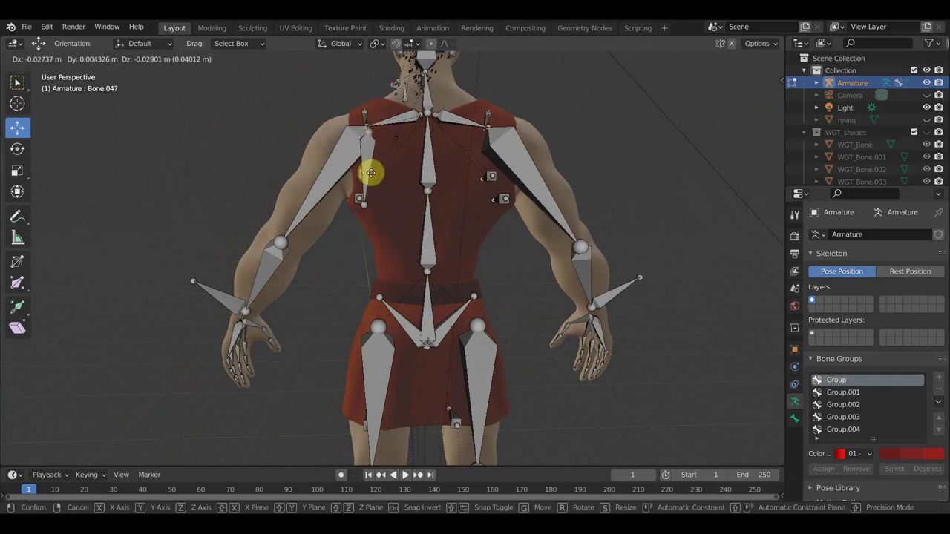
pyautogui.click(370, 172)
pyautogui.moveTo(360, 180); pyautogui.dragTo(482, 194, button='middle')
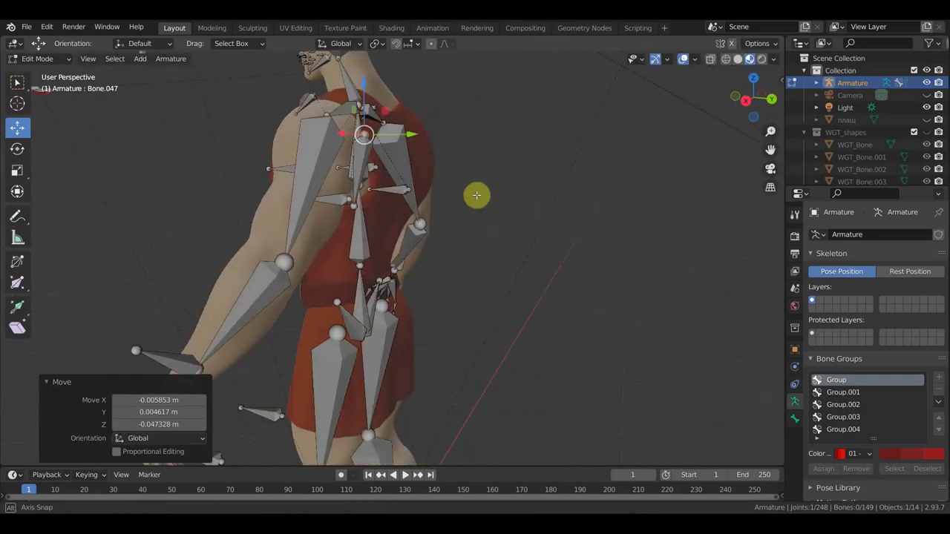
pyautogui.moveTo(482, 195); pyautogui.dragTo(346, 193, button='middle')
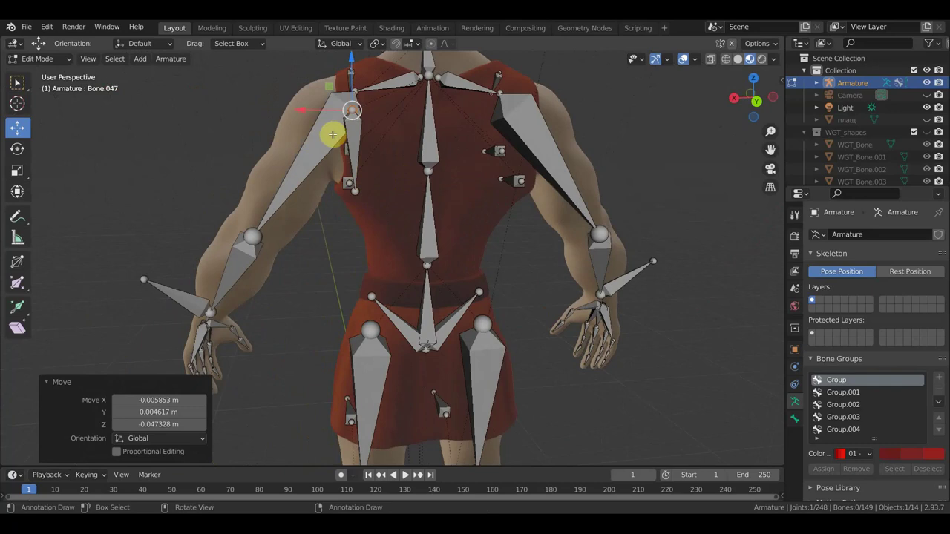
pyautogui.scroll(-2, 353, 147)
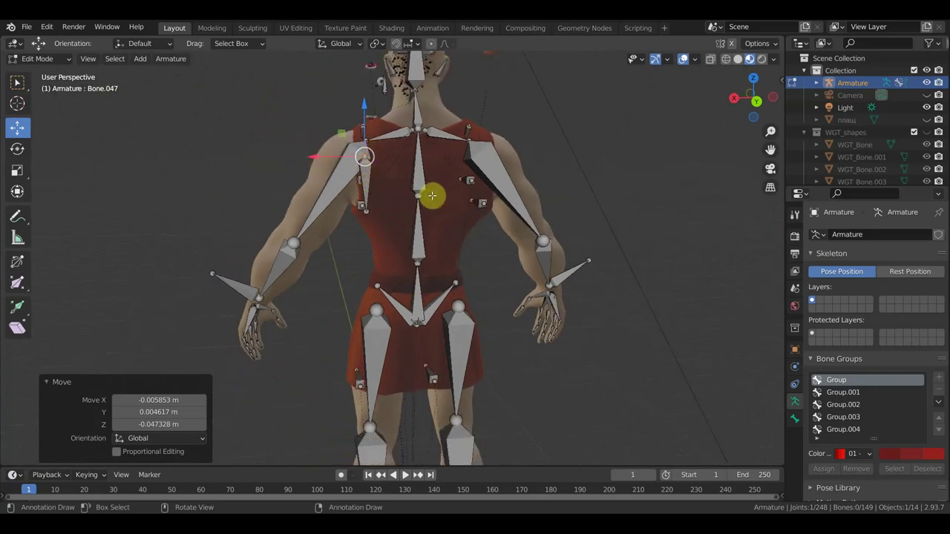
pyautogui.moveTo(432, 195); pyautogui.dragTo(420, 195, button='middle')
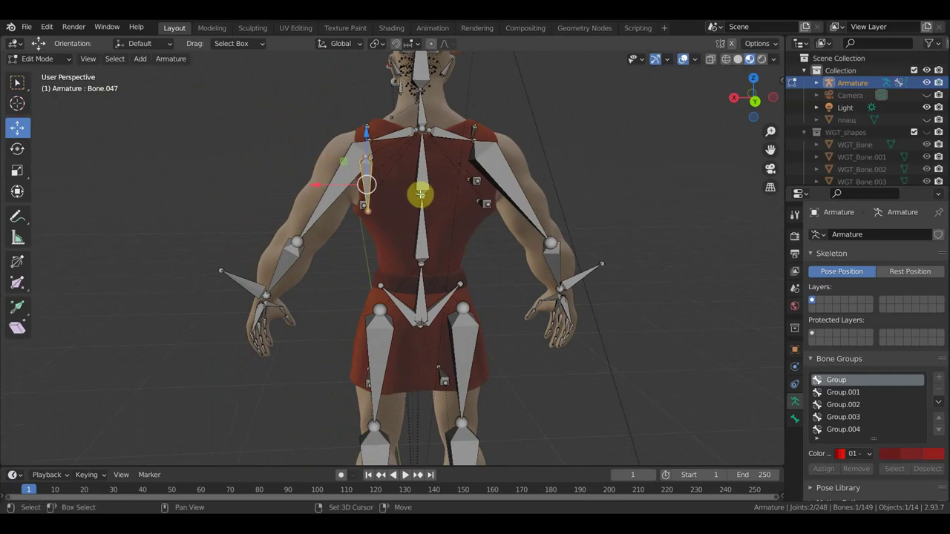
pyautogui.hotkey('shift', 'd')
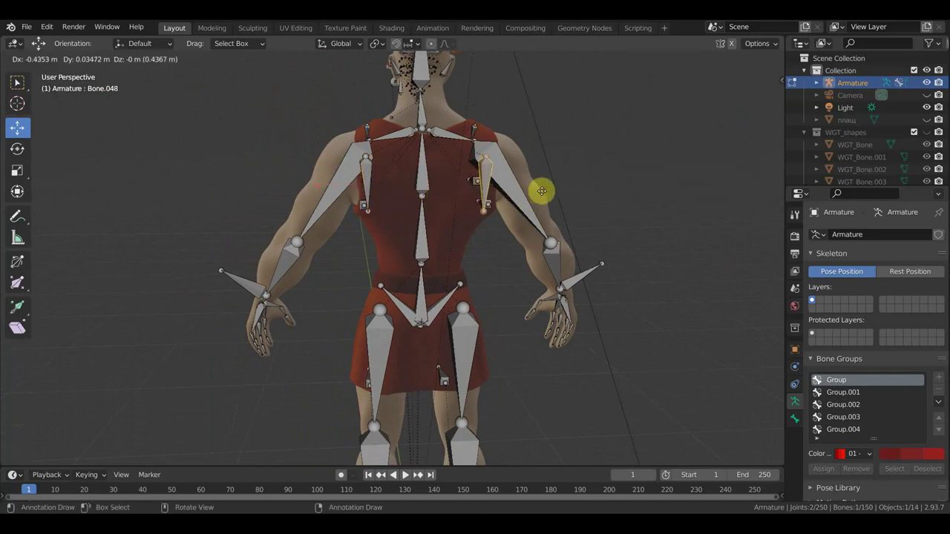
# Place the duplicate bone, mirror it across global X, and nudge it along Y.
pyautogui.click(542, 191)
pyautogui.rightClick(591, 183)
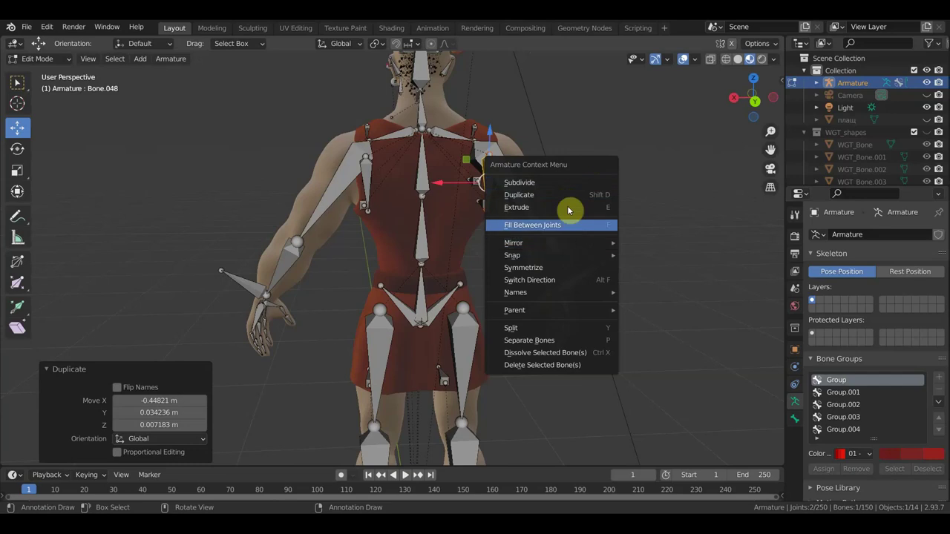
pyautogui.moveTo(512, 242)
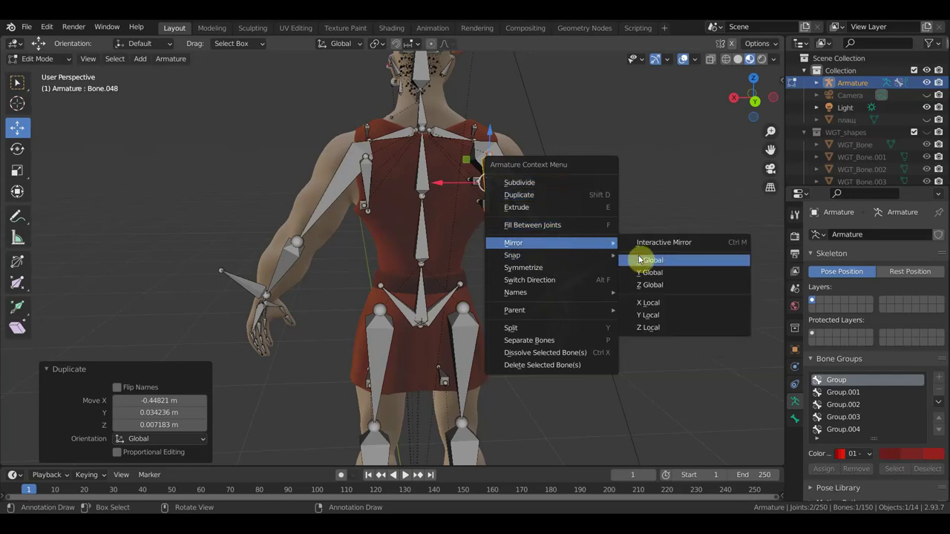
pyautogui.click(640, 260)
pyautogui.moveTo(577, 221); pyautogui.dragTo(462, 218, button='middle')
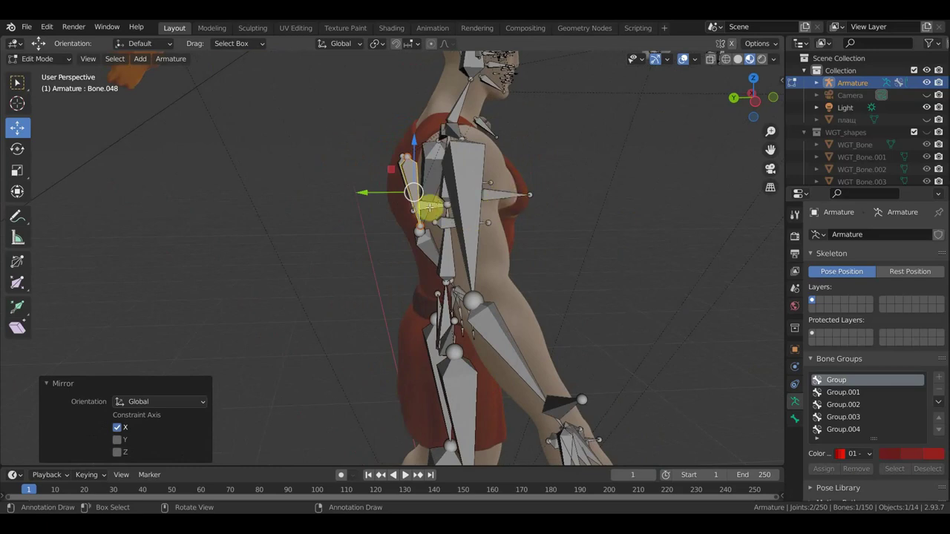
pyautogui.moveTo(362, 193); pyautogui.dragTo(364, 195)
# Inspect the mirrored bone from the rear and open the interaction mode list.
pyautogui.moveTo(364, 195)
pyautogui.mouseDown(button='middle')
pyautogui.moveTo(657, 195)
pyautogui.moveTo(683, 183)
pyautogui.mouseUp(button='middle')
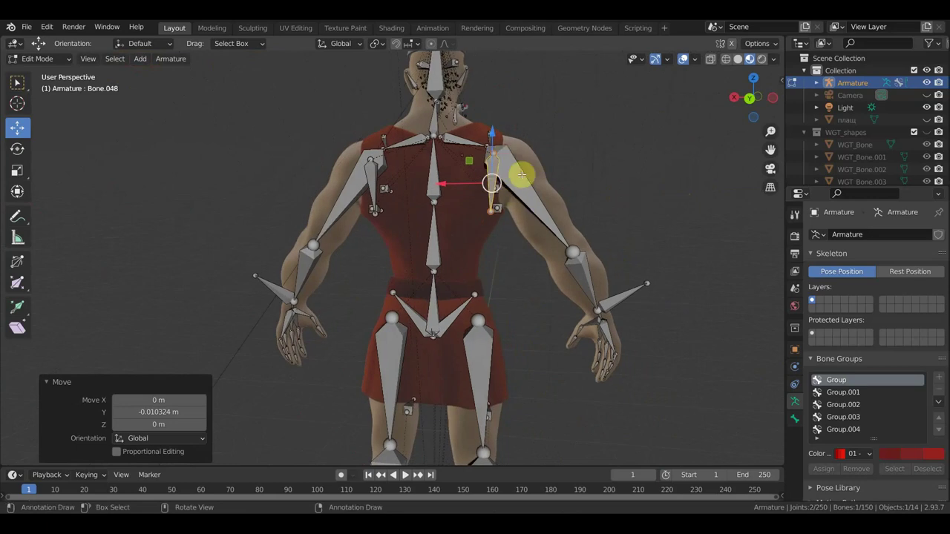
pyautogui.moveTo(562, 161)
pyautogui.mouseDown(button='middle')
pyautogui.moveTo(614, 176)
pyautogui.moveTo(679, 176)
pyautogui.moveTo(700, 195)
pyautogui.moveTo(713, 183)
pyautogui.moveTo(682, 144)
pyautogui.moveTo(661, 165)
pyautogui.moveTo(685, 176)
pyautogui.moveTo(583, 183)
pyautogui.mouseUp(button='middle')
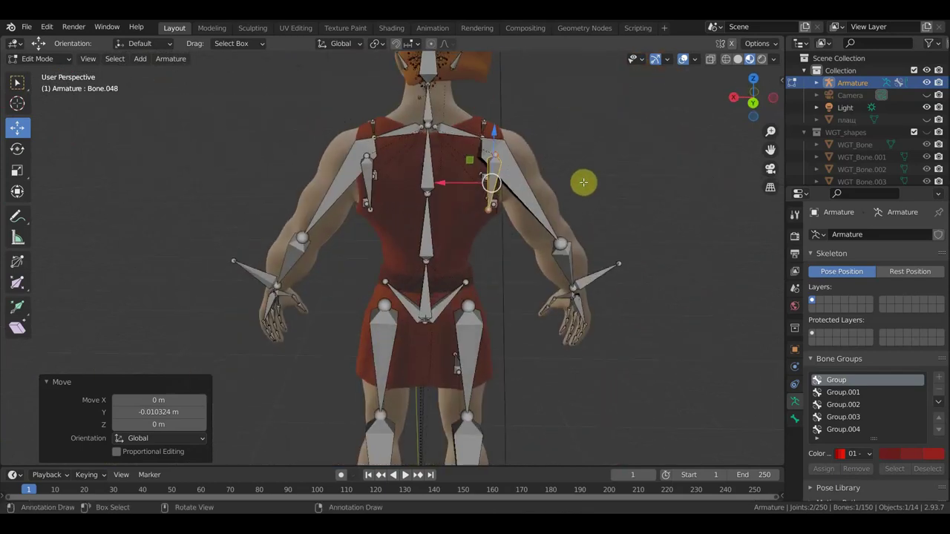
pyautogui.moveTo(483, 187); pyautogui.dragTo(566, 193, button='middle')
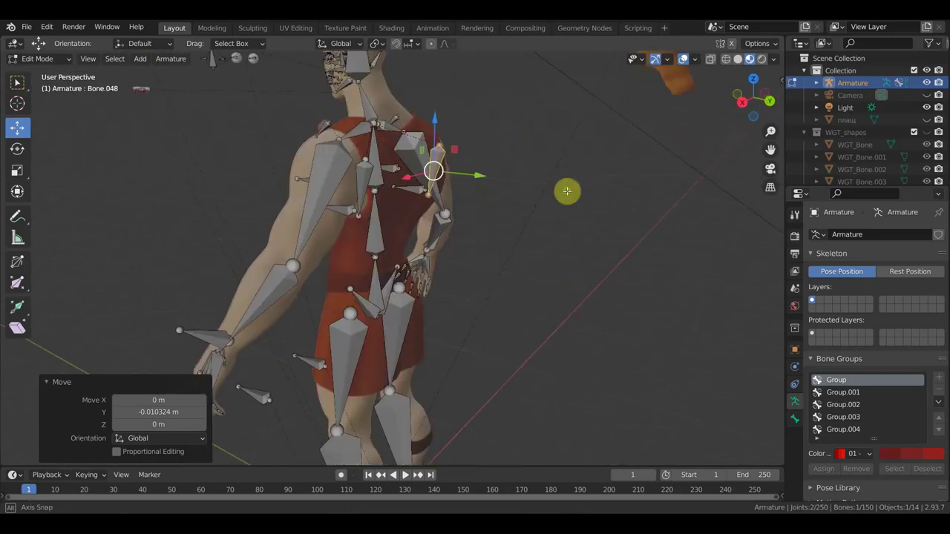
pyautogui.click(46, 60)
pyautogui.moveTo(403, 153); pyautogui.dragTo(534, 206, button='middle')
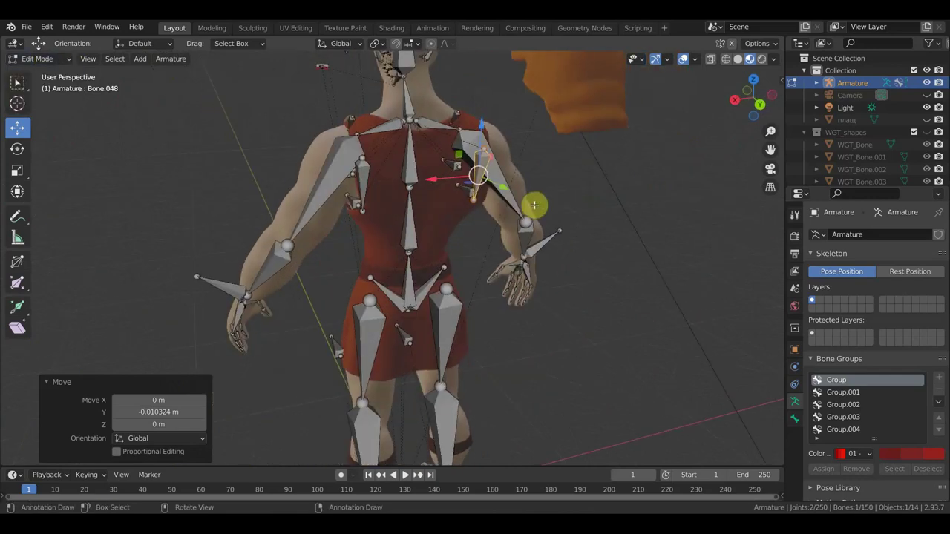
pyautogui.click(37, 59)
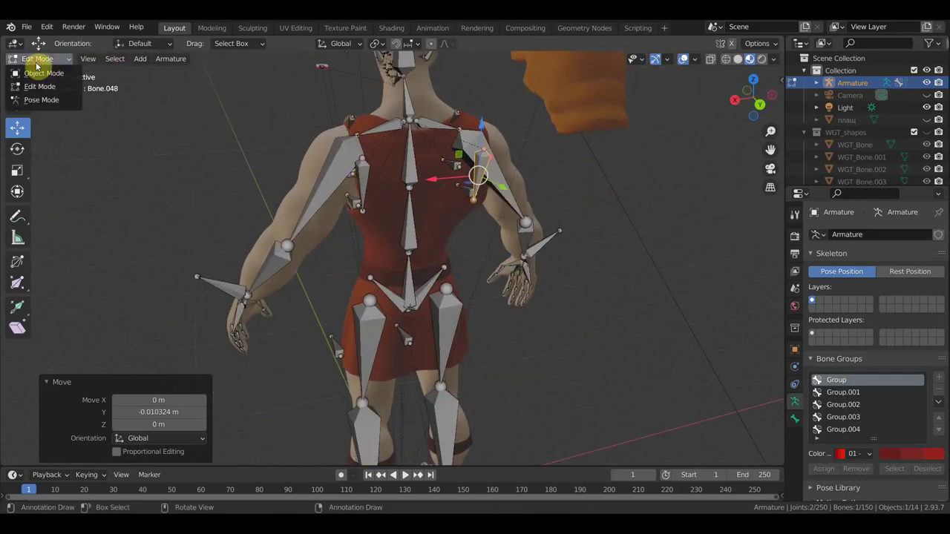
# In Object Mode, parent the тело body to the armature with automatic weights.
pyautogui.click(46, 75)
pyautogui.moveTo(271, 163)
pyautogui.mouseDown(button='middle')
pyautogui.moveTo(596, 148)
pyautogui.moveTo(503, 165)
pyautogui.mouseUp(button='middle')
pyautogui.click(475, 157)
pyautogui.scroll(-3, 474, 158)
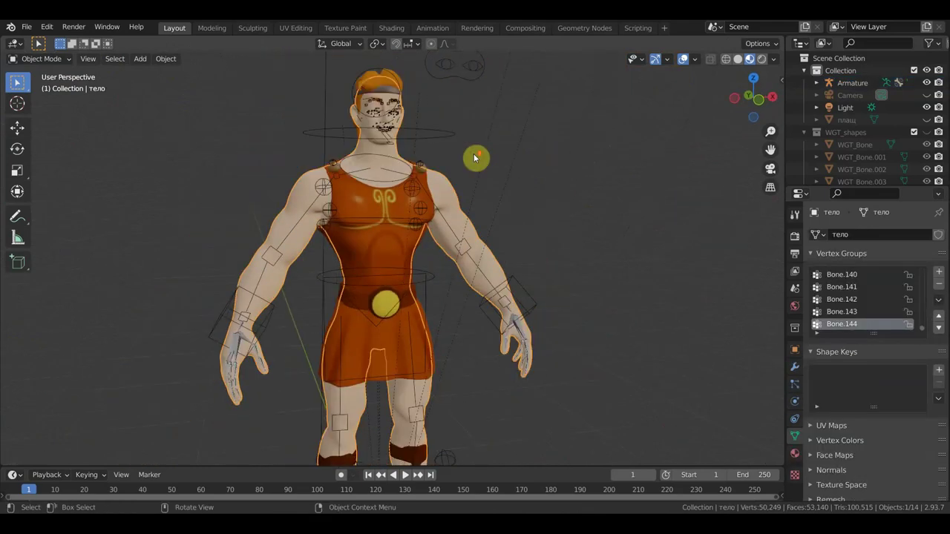
pyautogui.keyDown('shift'); pyautogui.click(454, 136); pyautogui.keyUp('shift')
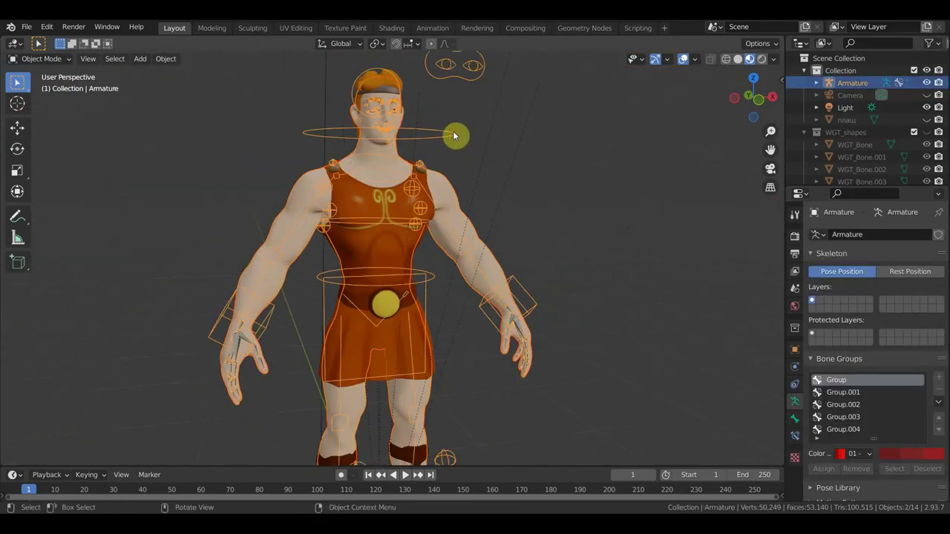
pyautogui.hotkey('ctrl', 'p')
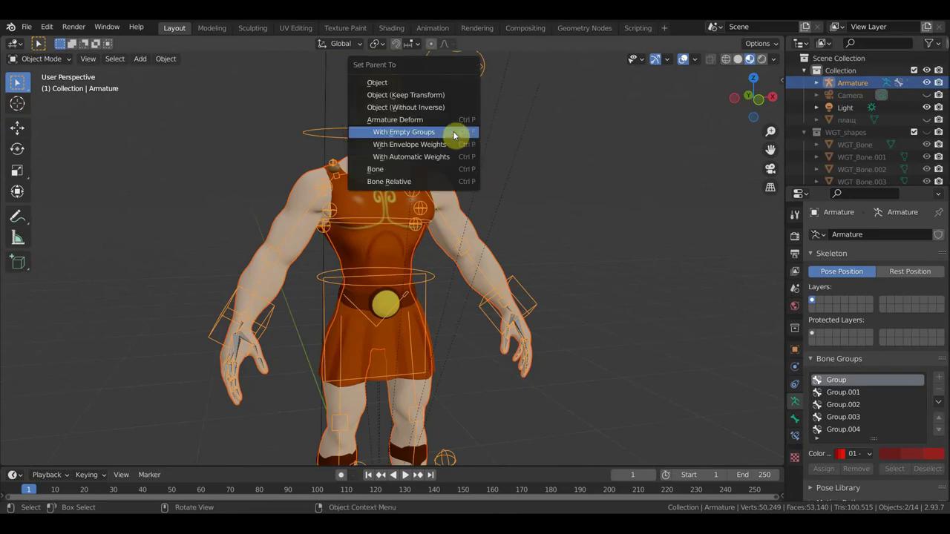
pyautogui.click(445, 157)
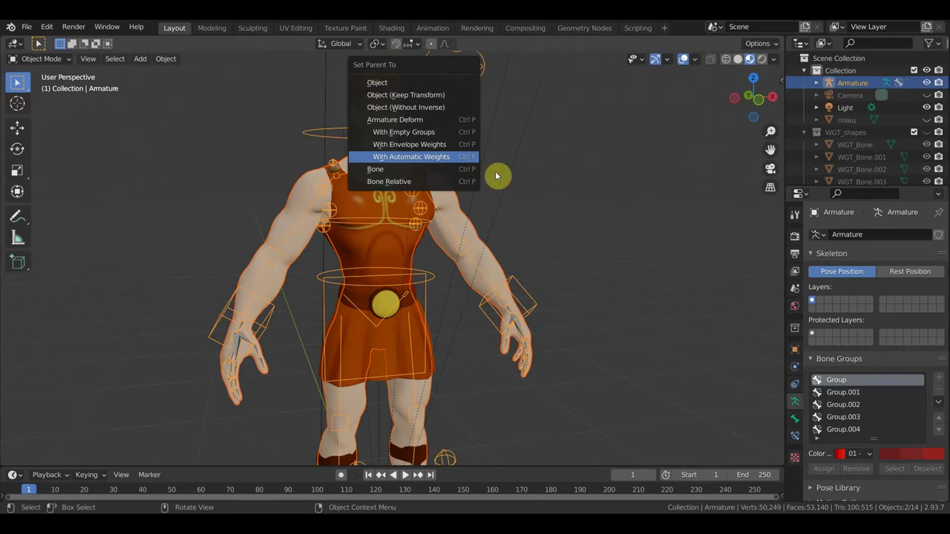
# Select the броня armour and delete its Armature modifier.
pyautogui.moveTo(503, 186); pyautogui.dragTo(463, 206, button='middle')
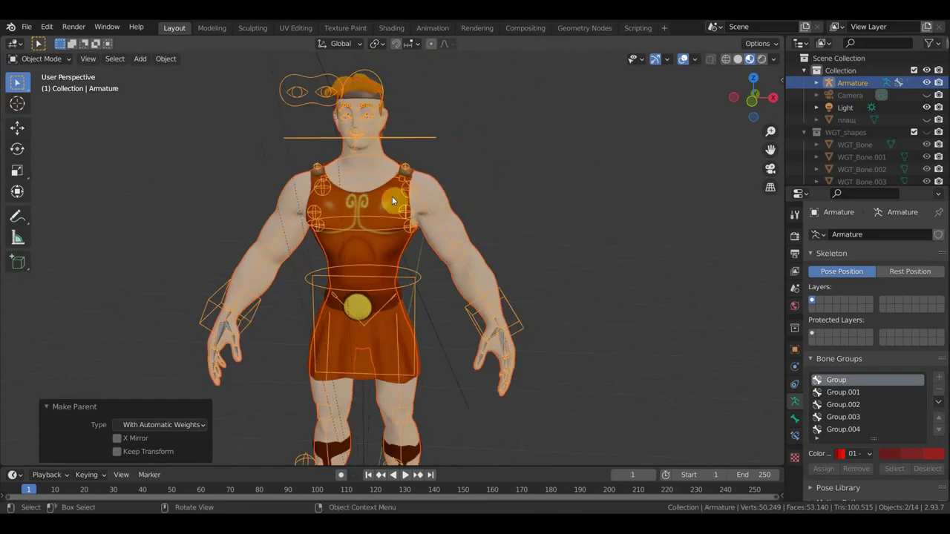
pyautogui.click(392, 199)
pyautogui.click(794, 371)
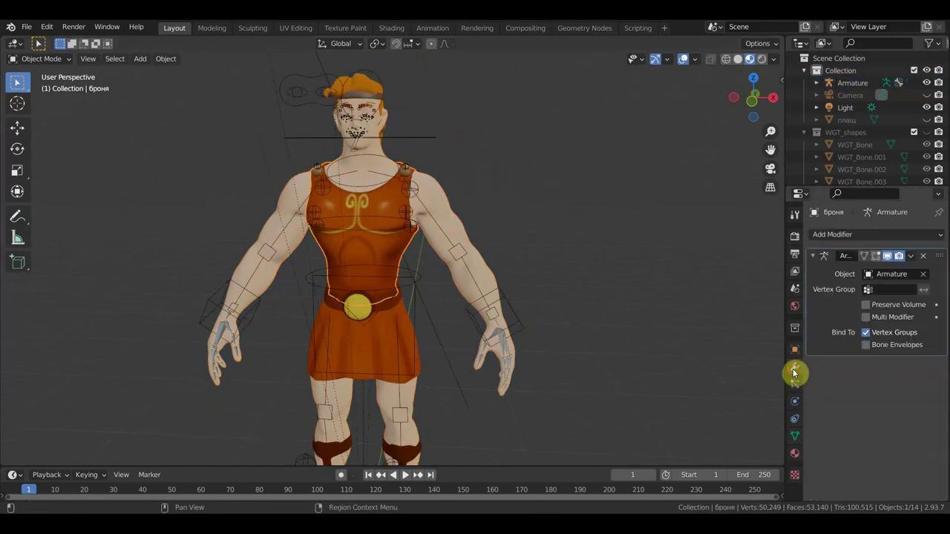
pyautogui.click(924, 257)
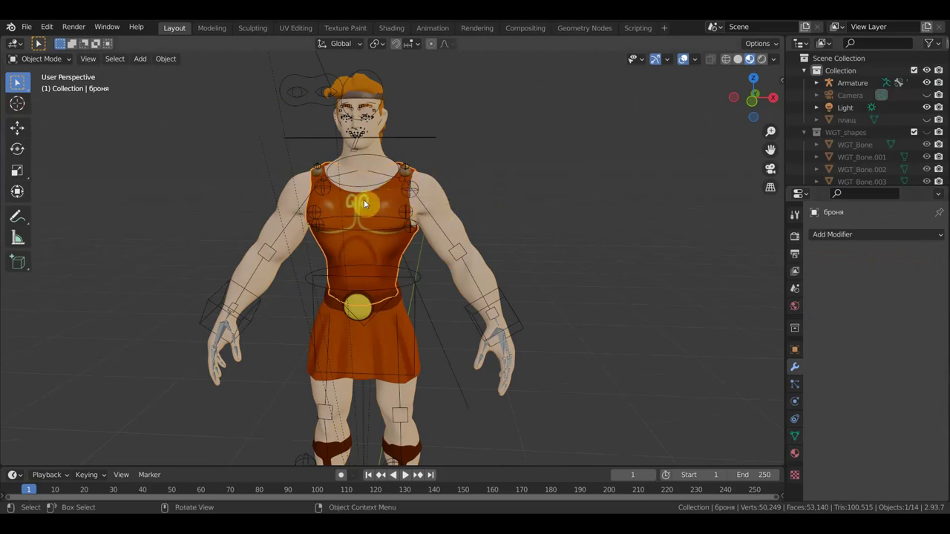
# Parent the броня armour to the armature with empty groups.
pyautogui.keyDown('shift'); pyautogui.click(433, 143); pyautogui.keyUp('shift')
pyautogui.hotkey('ctrl', 'p')
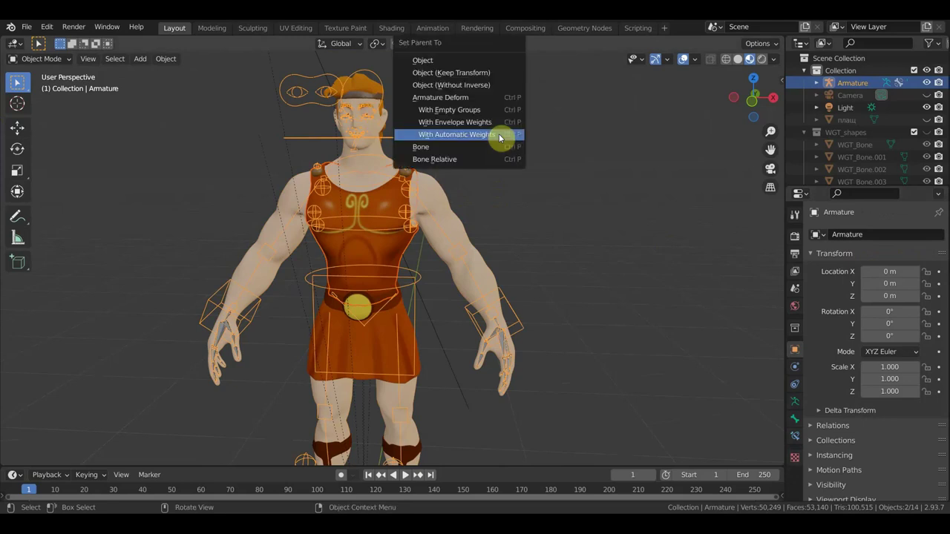
pyautogui.click(475, 112)
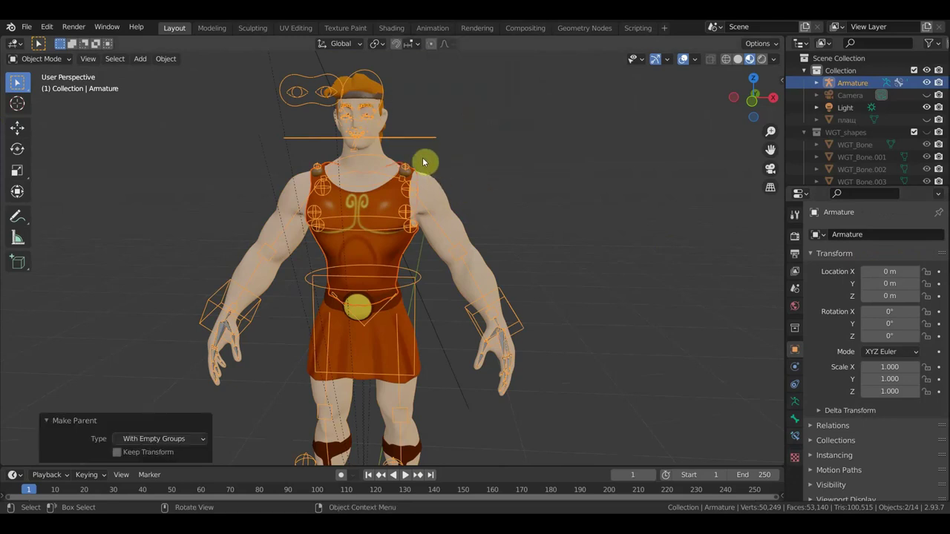
# Apply a Data Transfer modifier copying vertex groups from тело to броня, then reselect the armature.
pyautogui.click(394, 199)
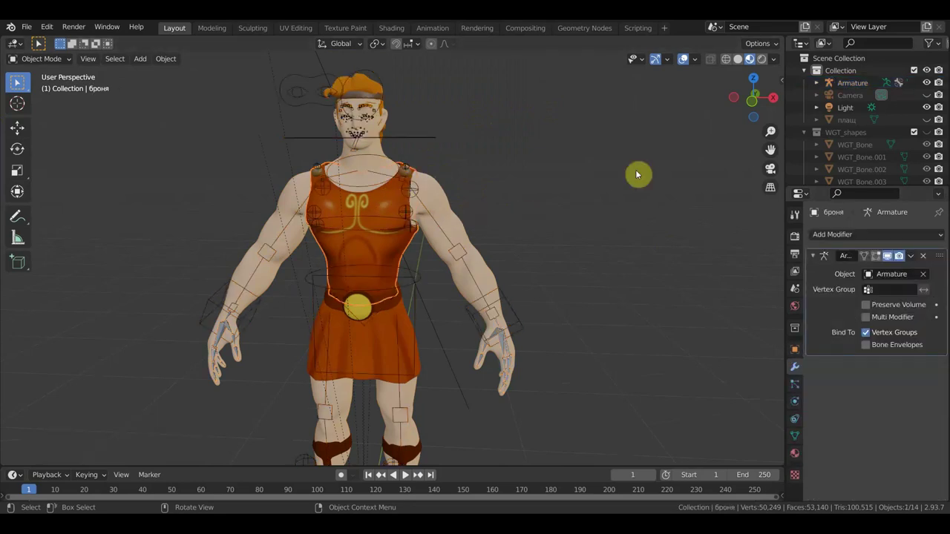
pyautogui.click(884, 237)
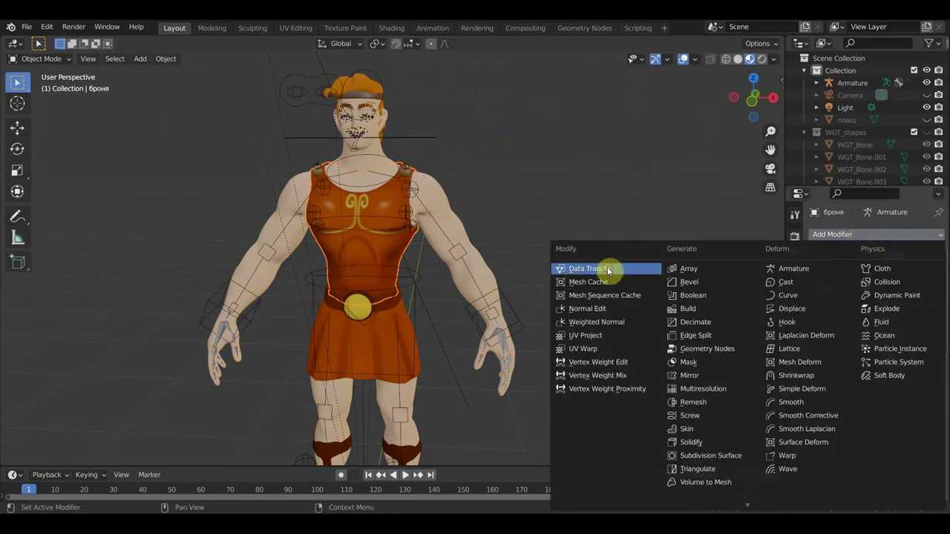
pyautogui.click(608, 270)
pyautogui.click(910, 384)
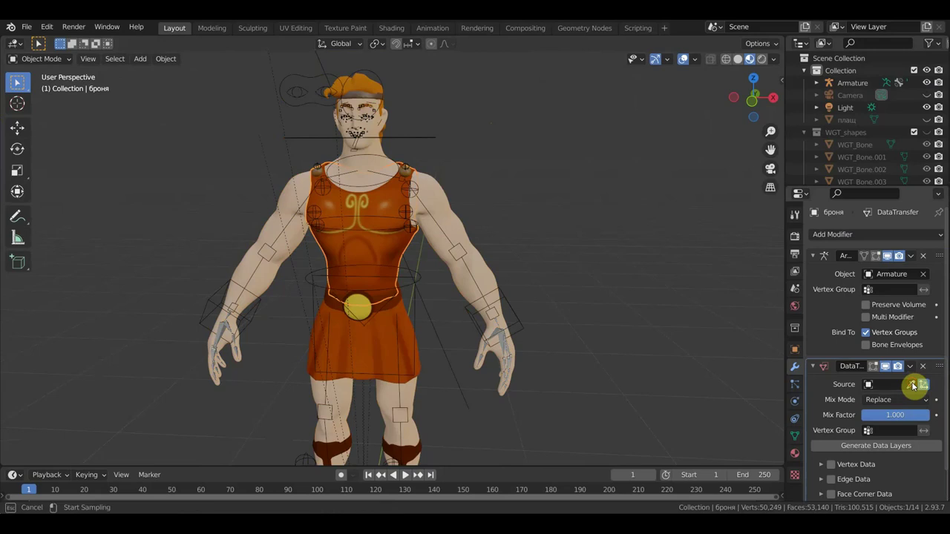
pyautogui.click(489, 260)
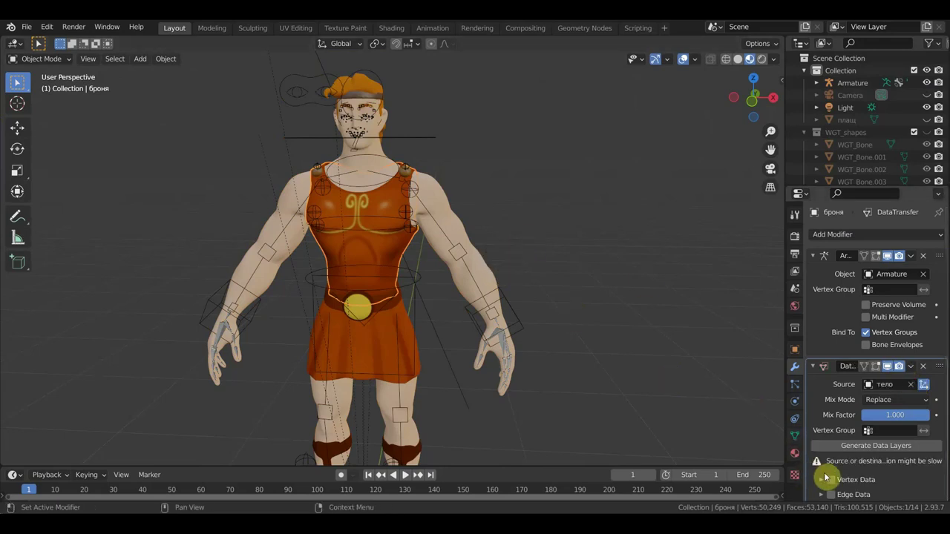
pyautogui.click(830, 481)
pyautogui.scroll(-2, 839, 468)
pyautogui.click(843, 458)
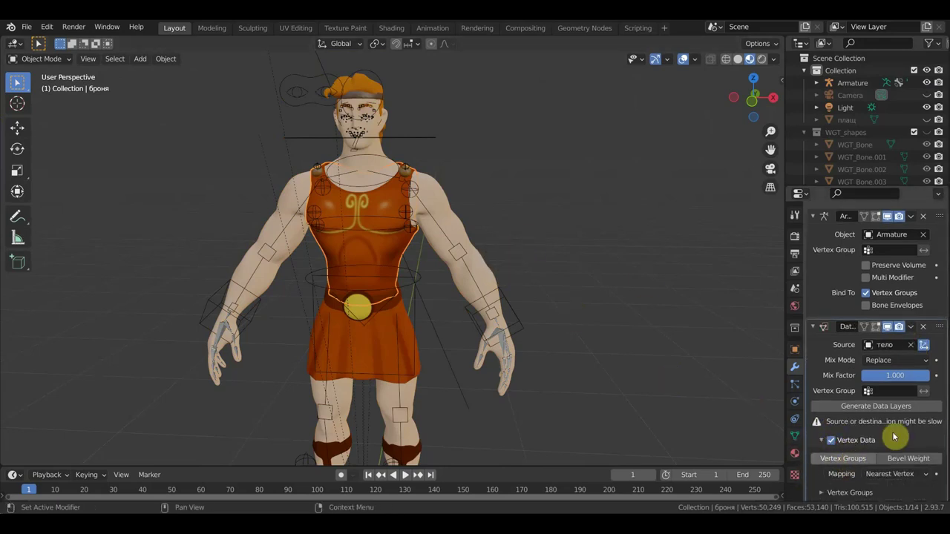
pyautogui.click(914, 330)
pyautogui.click(854, 342)
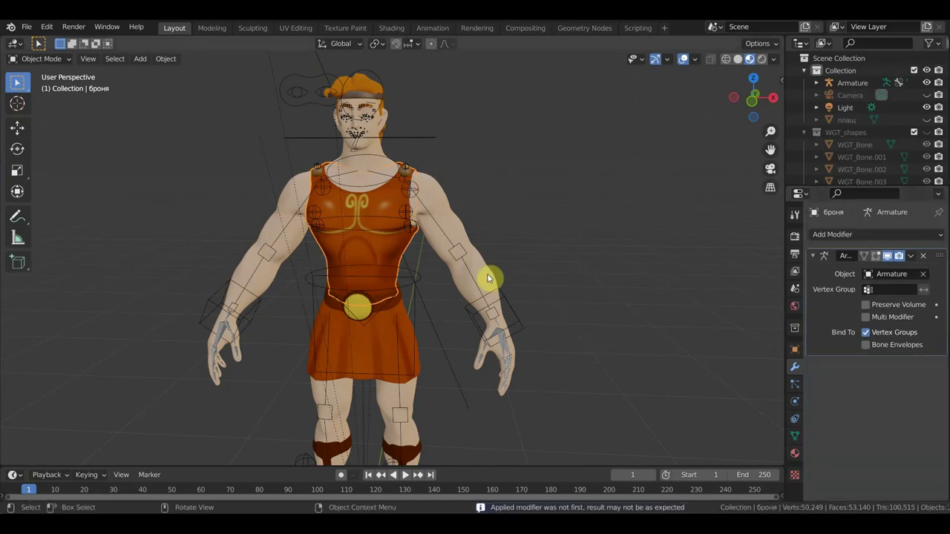
pyautogui.click(427, 146)
pyautogui.click(52, 60)
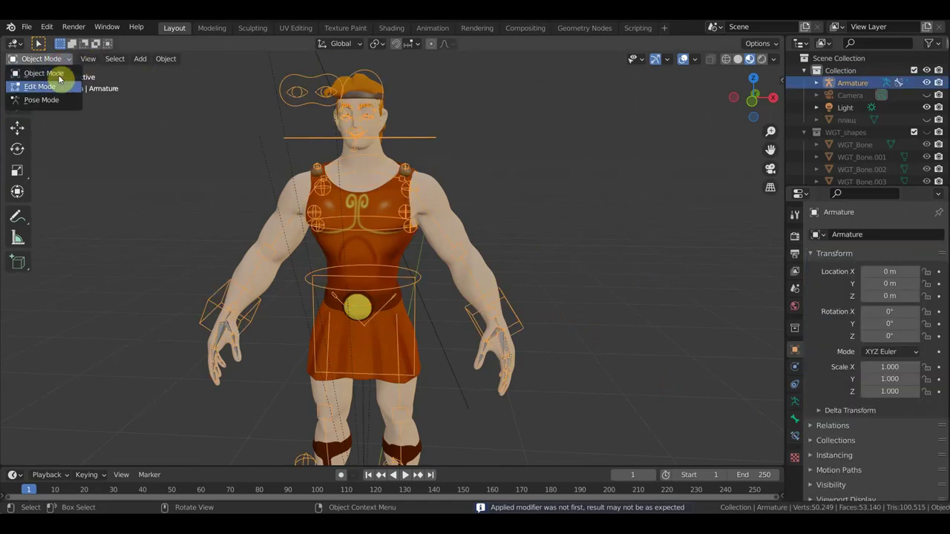
# In Pose Mode and front view, move hand bone Bone.033 up to lift the arm sideways.
pyautogui.click(46, 100)
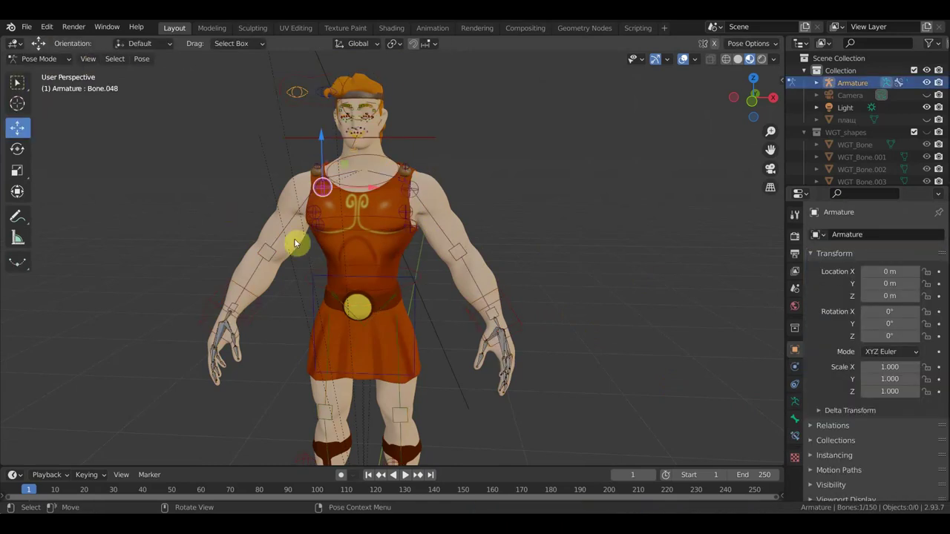
pyautogui.press('KP_1')
pyautogui.click(490, 295)
pyautogui.press('g')
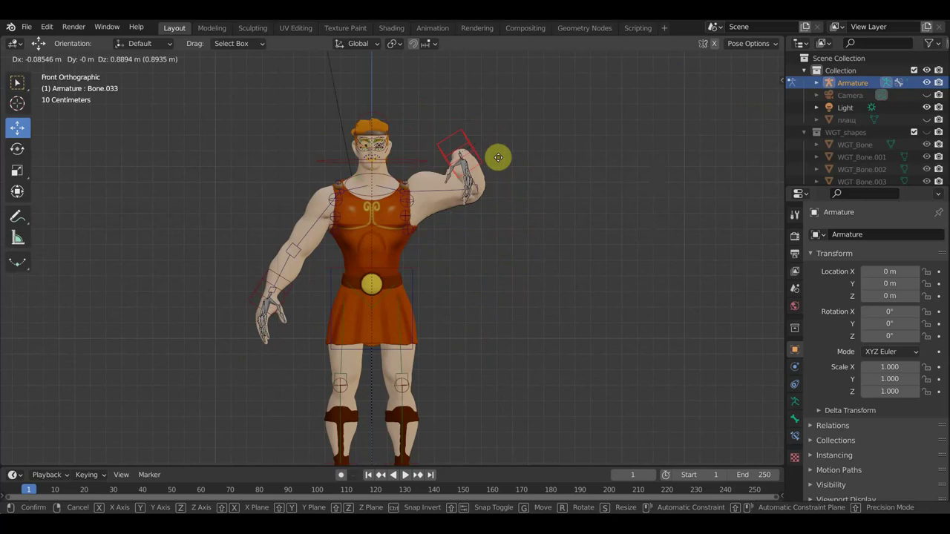
pyautogui.click(524, 220)
pyautogui.moveTo(524, 221)
pyautogui.mouseDown(button='middle')
pyautogui.moveTo(339, 272)
pyautogui.moveTo(269, 253)
pyautogui.mouseUp(button='middle')
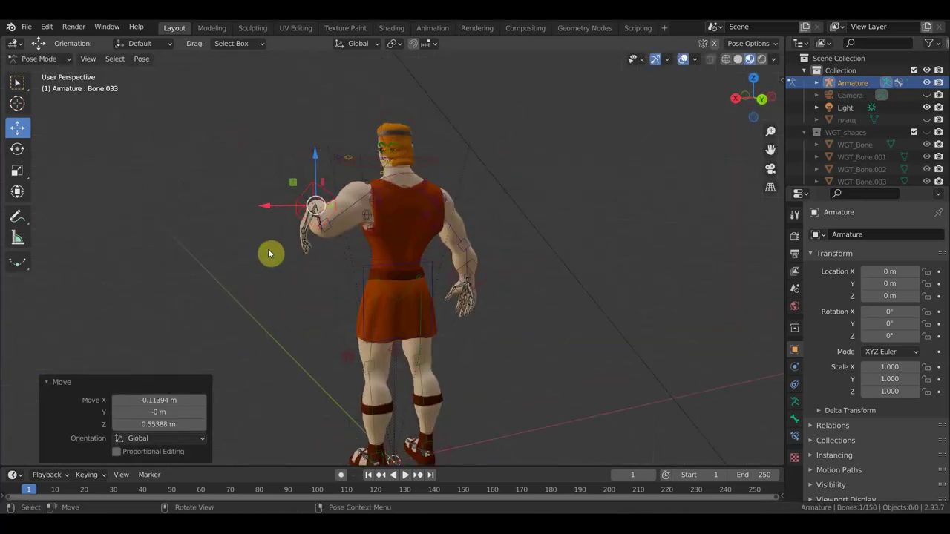
pyautogui.press('g')
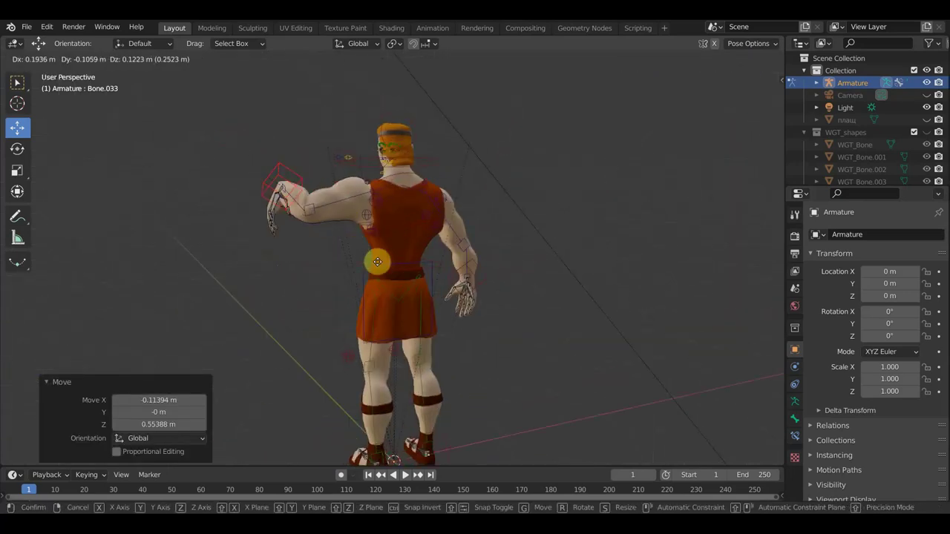
pyautogui.click(377, 233)
# Orbit to face the character and switch the armature back to Object Mode.
pyautogui.moveTo(377, 233)
pyautogui.mouseDown(button='middle')
pyautogui.moveTo(408, 215)
pyautogui.moveTo(615, 236)
pyautogui.mouseUp(button='middle')
pyautogui.moveTo(456, 248)
pyautogui.mouseDown(button='middle')
pyautogui.moveTo(414, 224)
pyautogui.moveTo(451, 239)
pyautogui.mouseUp(button='middle')
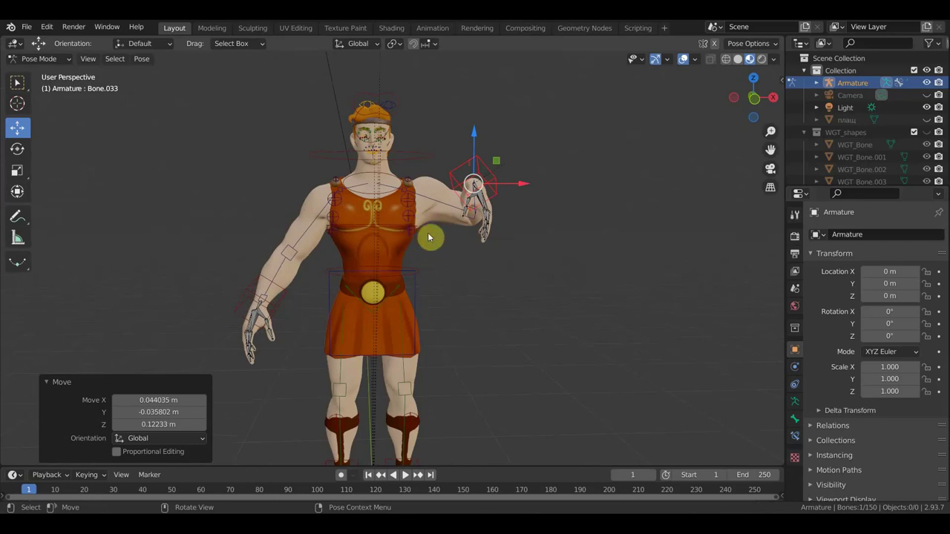
pyautogui.click(33, 59)
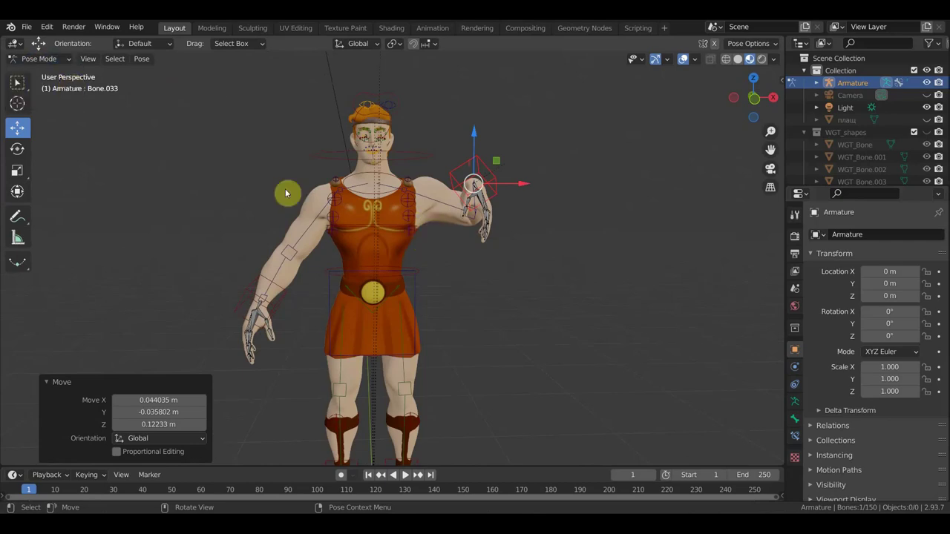
pyautogui.click(41, 59)
pyautogui.click(43, 70)
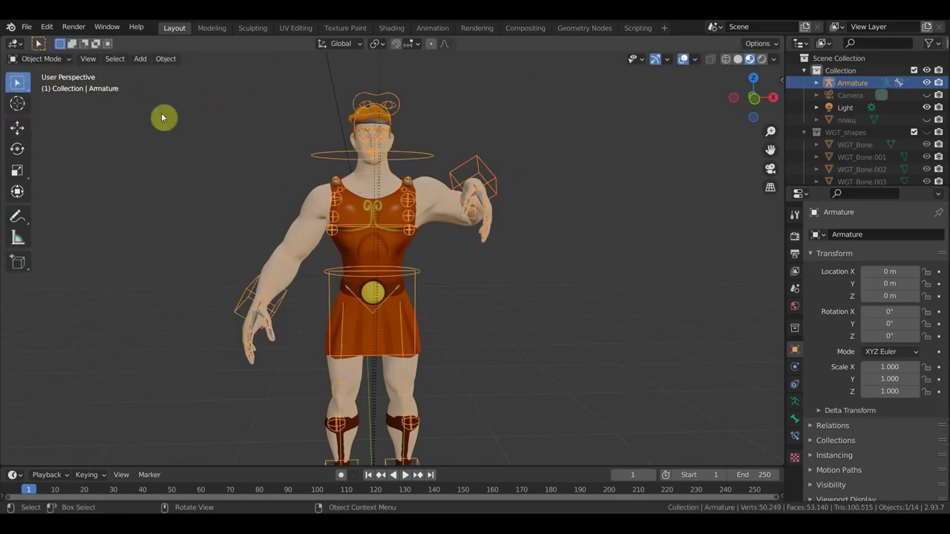
# Select the тело body mesh, switch it to Sculpt Mode, and show its Object Data properties.
pyautogui.click(379, 177)
pyautogui.click(54, 60)
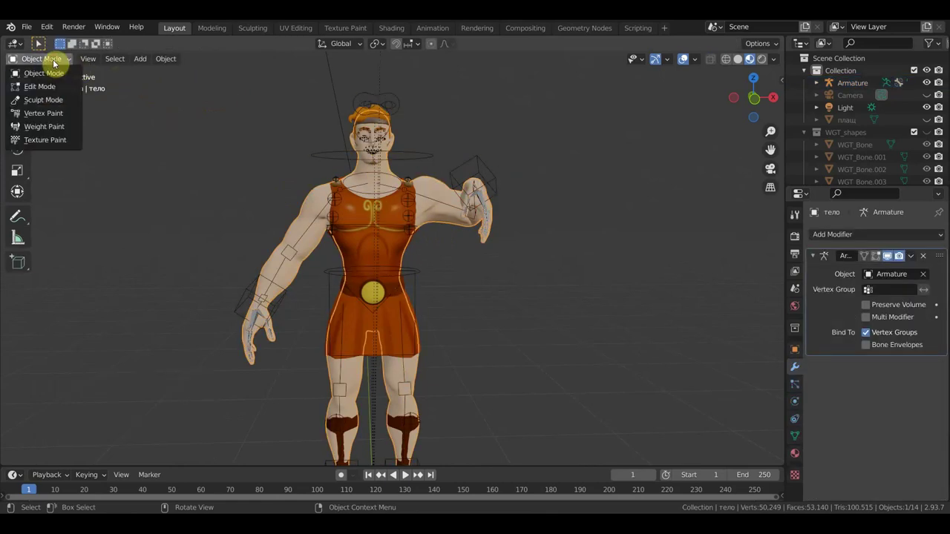
pyautogui.click(49, 101)
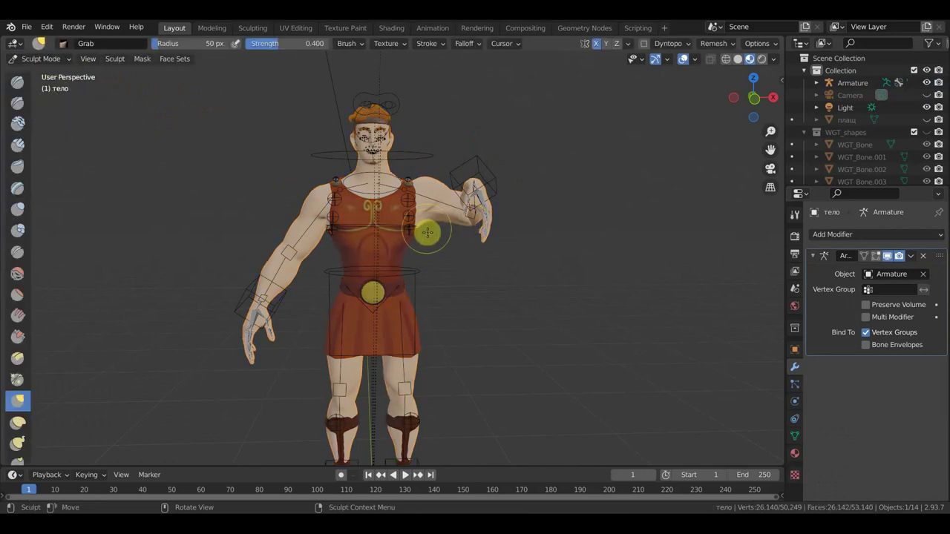
pyautogui.click(795, 436)
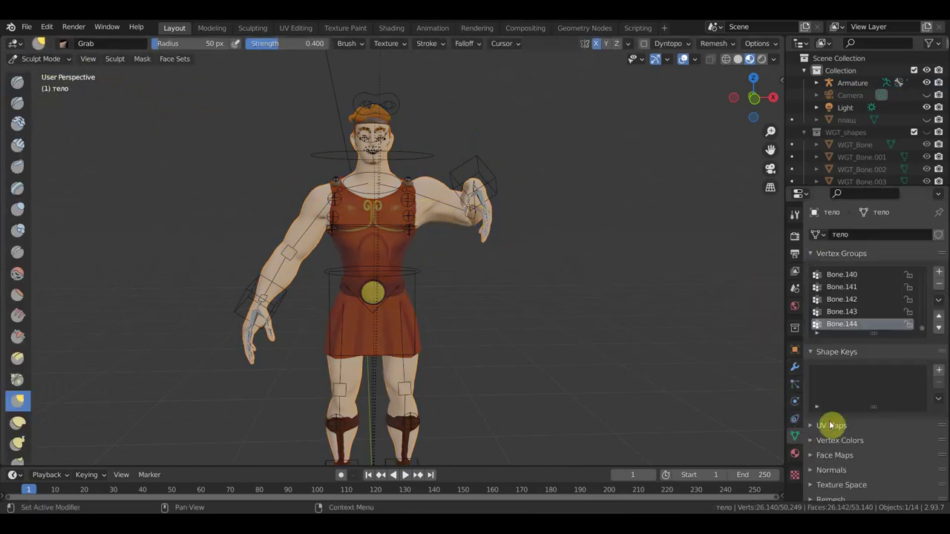
# Grab-pull the chest and the raised-arm shoulder from behind and in front to test deformation.
pyautogui.moveTo(401, 215)
pyautogui.mouseDown()
pyautogui.moveTo(422, 228)
pyautogui.moveTo(464, 229)
pyautogui.moveTo(421, 210)
pyautogui.mouseUp()
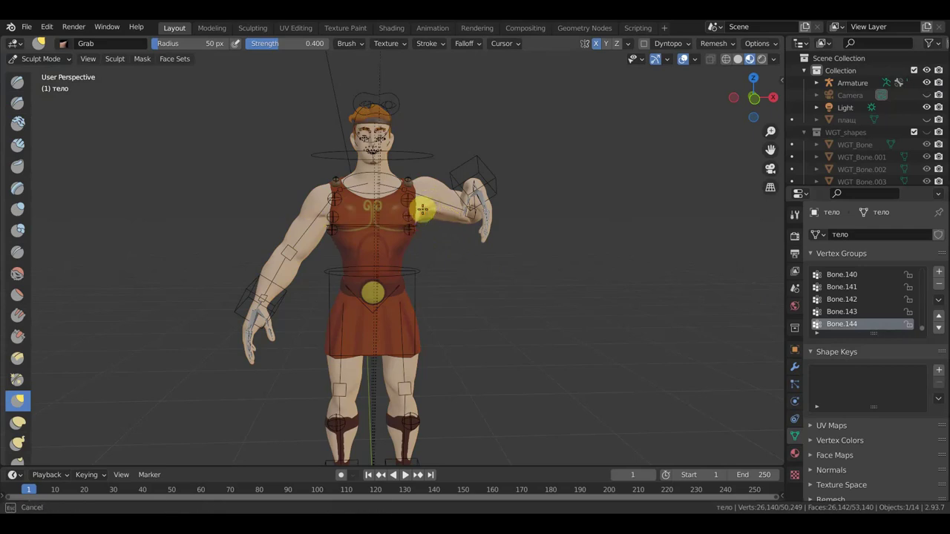
pyautogui.moveTo(419, 198)
pyautogui.mouseDown(button='middle')
pyautogui.moveTo(424, 258)
pyautogui.moveTo(333, 250)
pyautogui.moveTo(199, 260)
pyautogui.moveTo(280, 203)
pyautogui.mouseUp(button='middle')
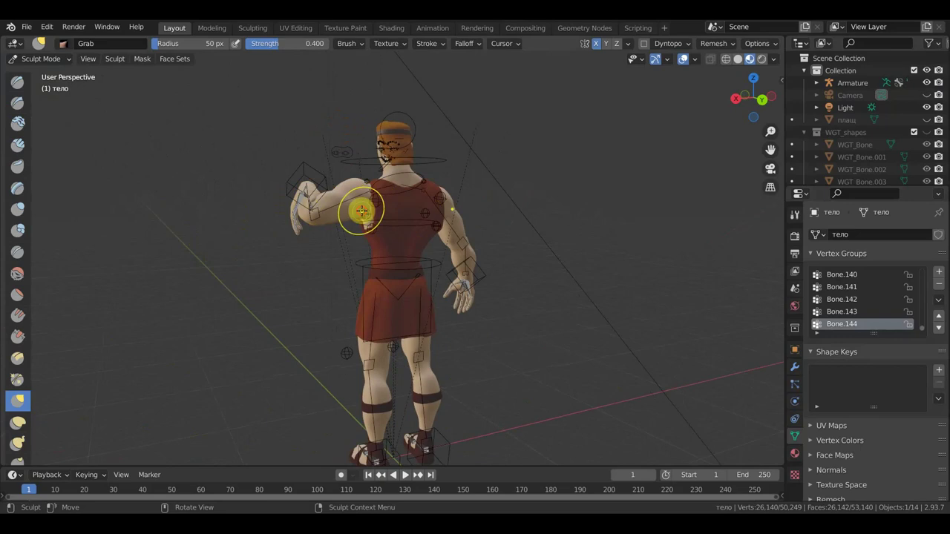
pyautogui.moveTo(361, 212); pyautogui.dragTo(364, 206)
pyautogui.moveTo(364, 207); pyautogui.dragTo(645, 250, button='middle')
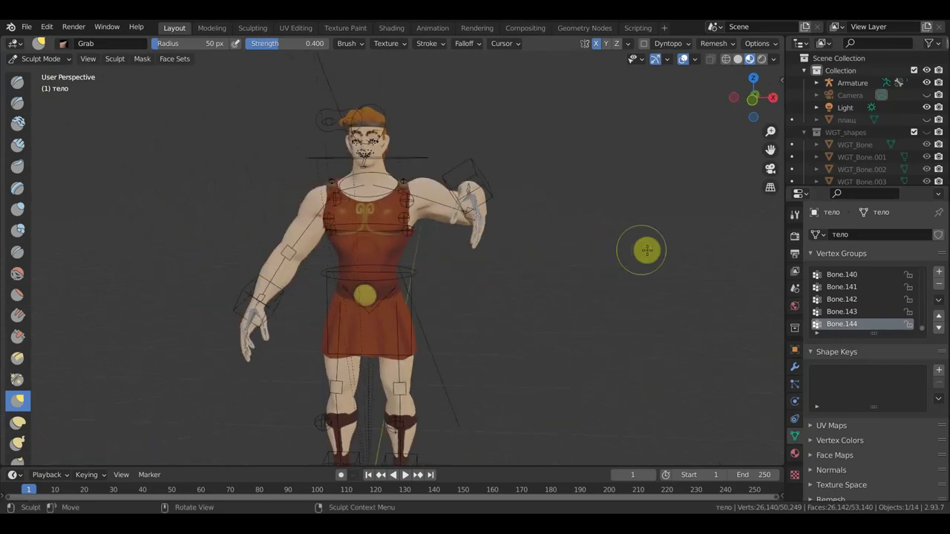
pyautogui.scroll(5, 631, 250)
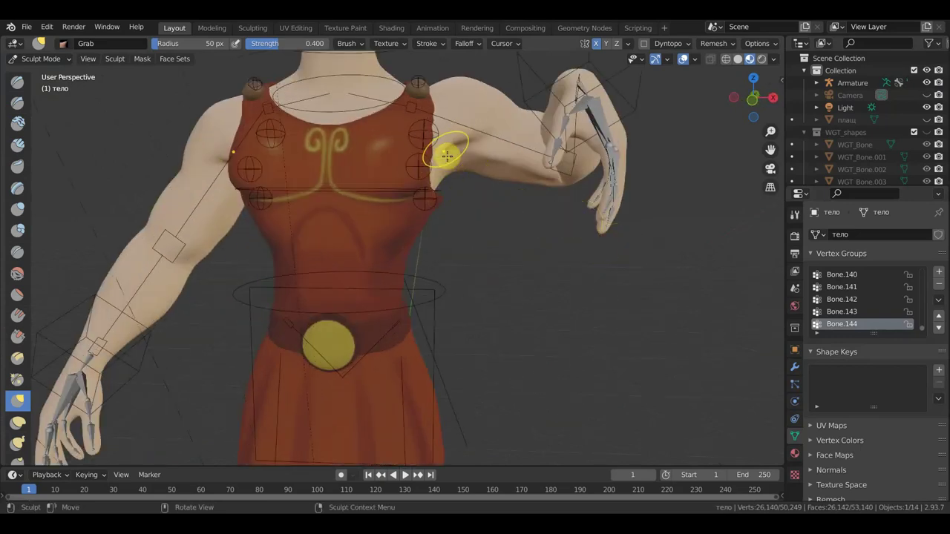
pyautogui.scroll(-5, 442, 140)
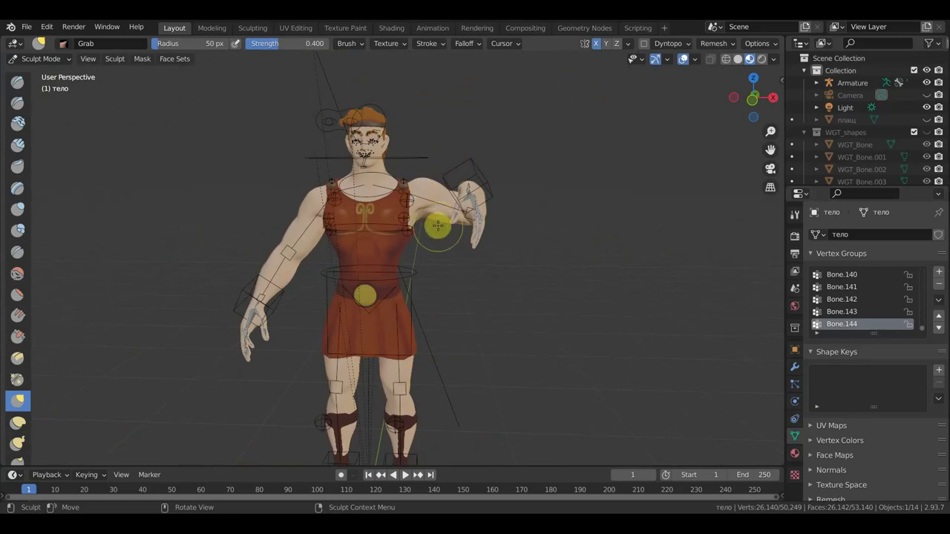
pyautogui.moveTo(445, 219)
pyautogui.mouseDown()
pyautogui.moveTo(420, 179)
pyautogui.moveTo(503, 202)
pyautogui.mouseUp()
# Return to the front view and switch the body mesh back to Object Mode.
pyautogui.press('KP_1')
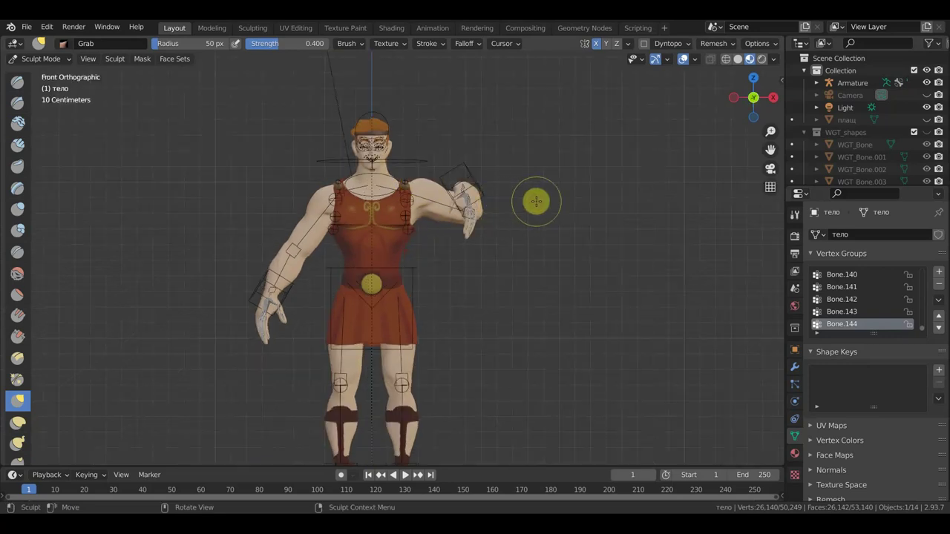
pyautogui.click(41, 59)
pyautogui.click(44, 70)
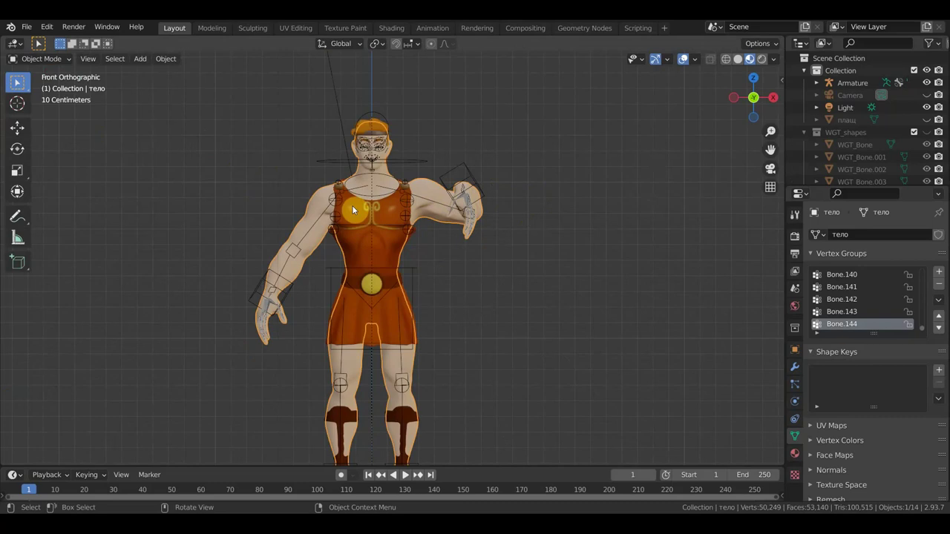
# Centre the whole character in view, then cancel a first attempt to open another file.
pyautogui.scroll(-1, 562, 260)
pyautogui.moveTo(562, 261)
pyautogui.keyDown('shift'); pyautogui.mouseDown(button='middle')
pyautogui.moveTo(587, 231)
pyautogui.moveTo(575, 233)
pyautogui.mouseUp(button='middle'); pyautogui.keyUp('shift')
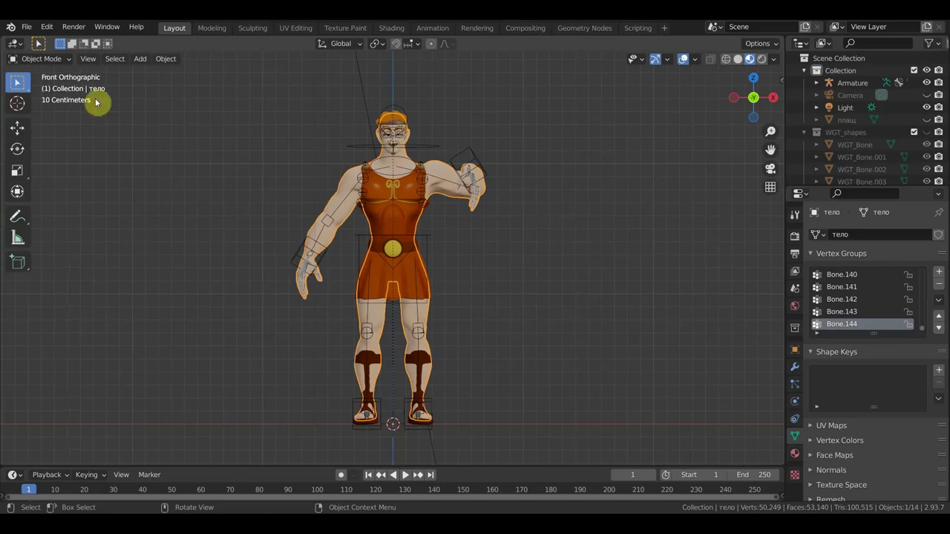
pyautogui.click(28, 29)
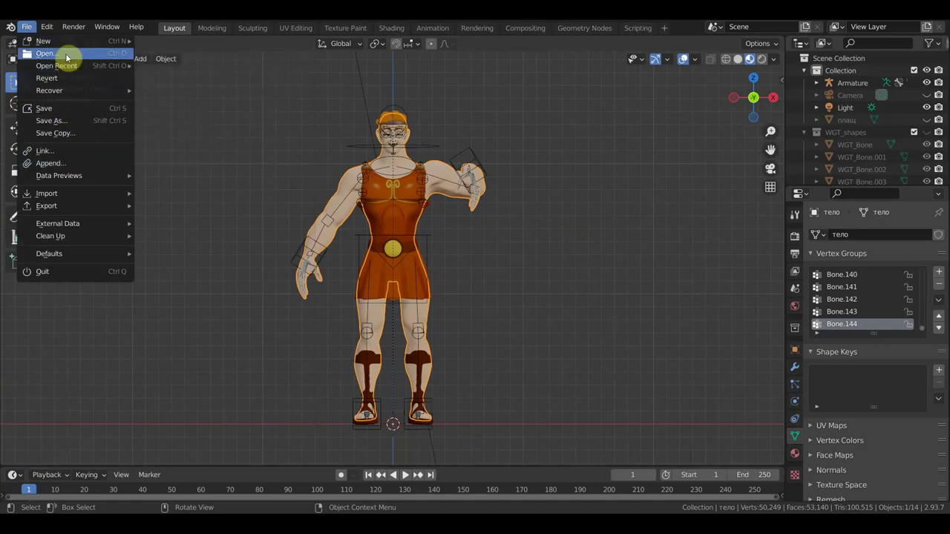
pyautogui.click(201, 92)
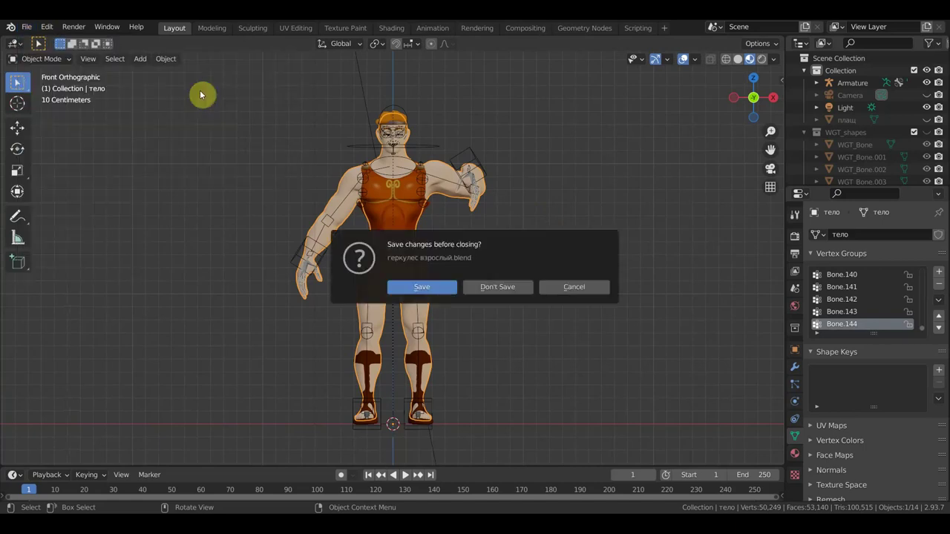
pyautogui.click(582, 288)
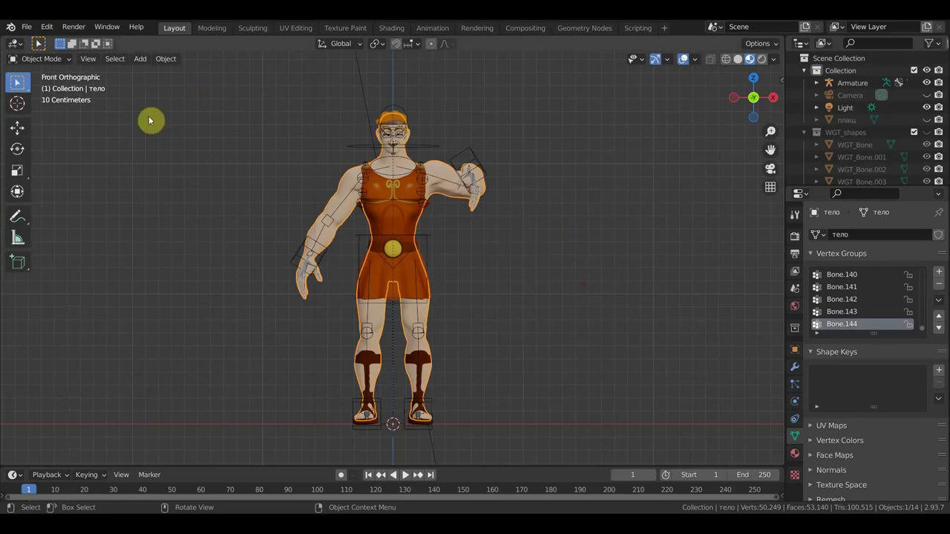
# Open the recent file мегара ригг.blend without saving the current file.
pyautogui.click(26, 27)
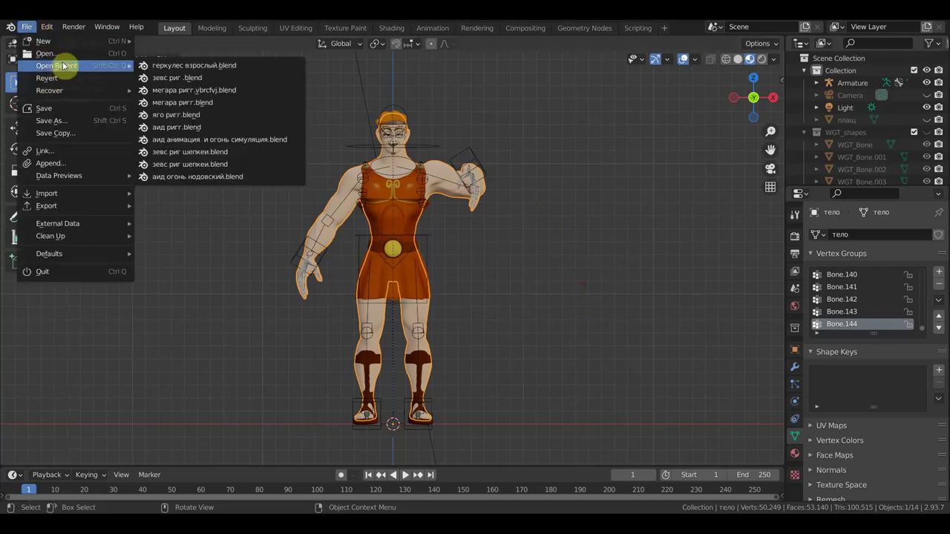
pyautogui.moveTo(56, 65)
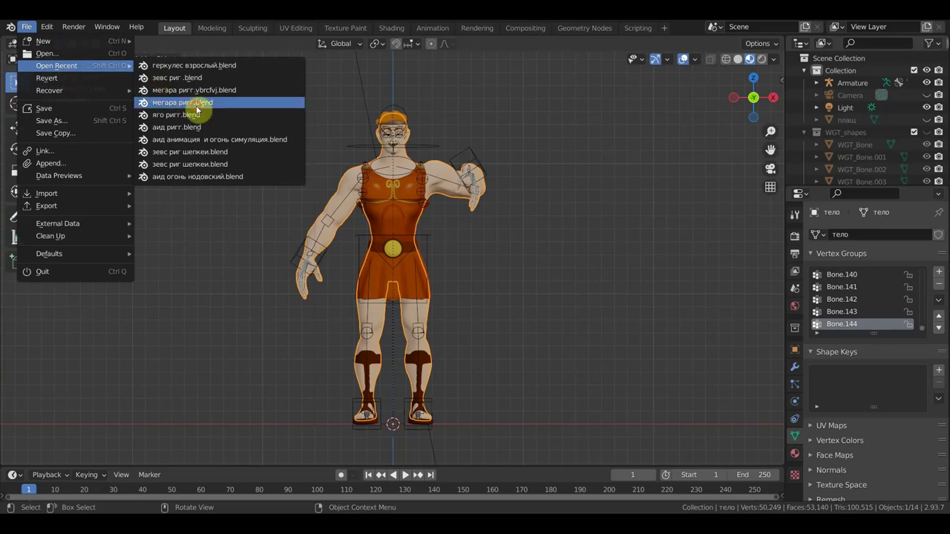
pyautogui.click(197, 109)
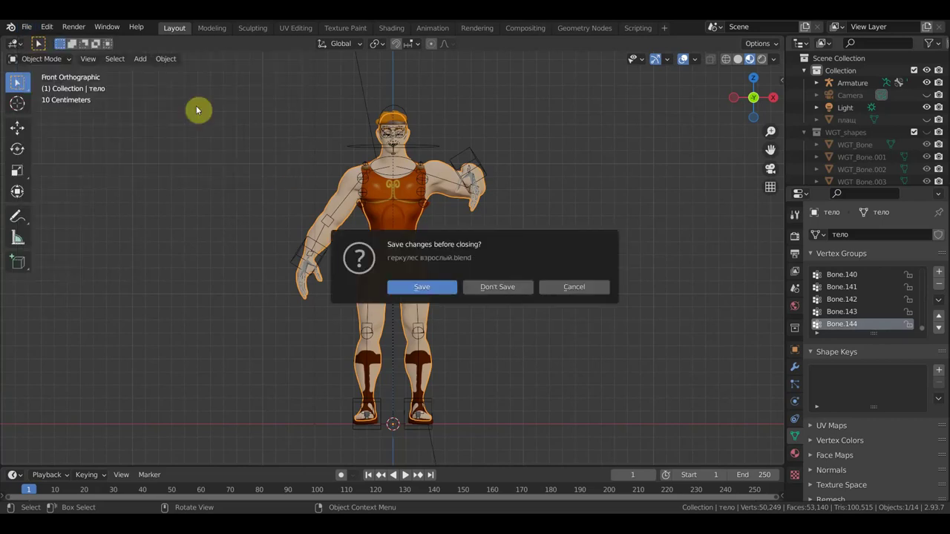
pyautogui.click(497, 288)
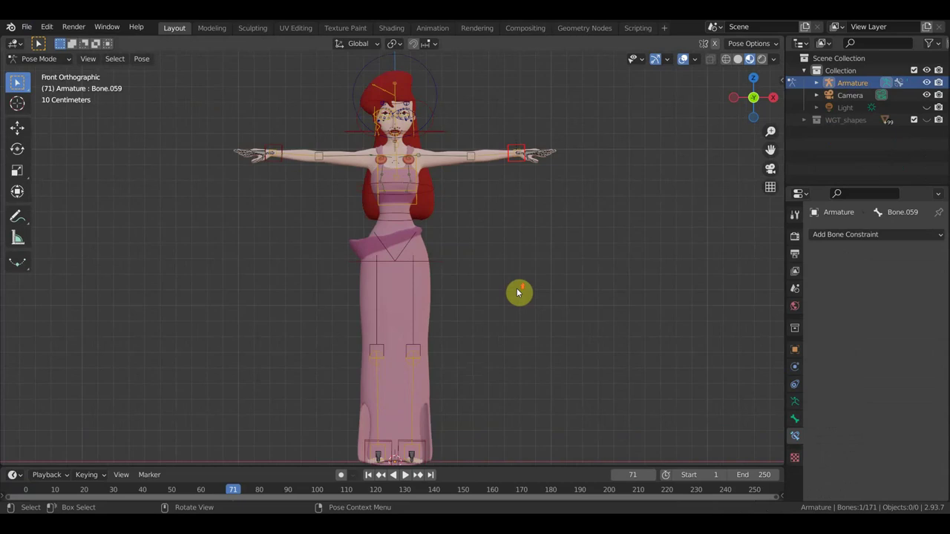
pyautogui.click(682, 61)
pyautogui.moveTo(647, 240)
pyautogui.mouseDown(button='middle')
pyautogui.moveTo(542, 263)
pyautogui.moveTo(632, 263)
pyautogui.mouseUp(button='middle')
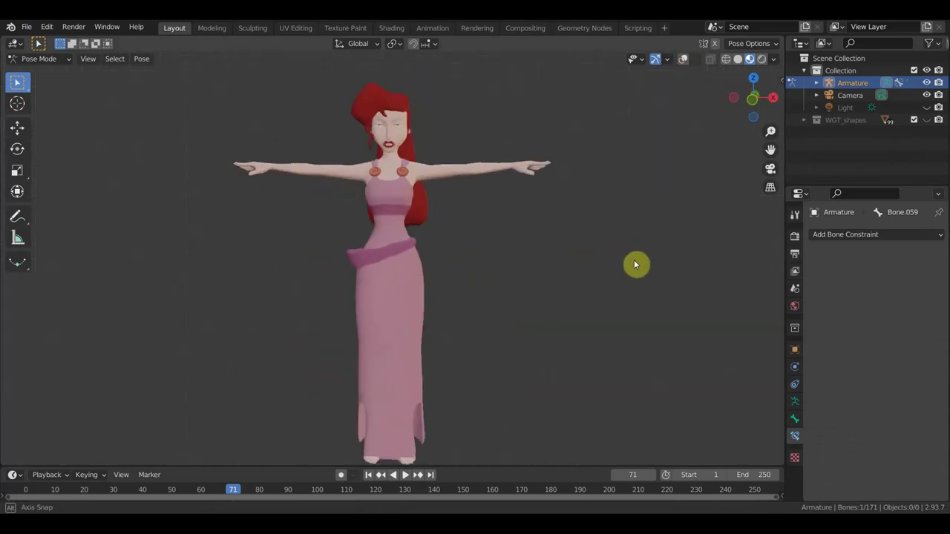
pyautogui.click(683, 60)
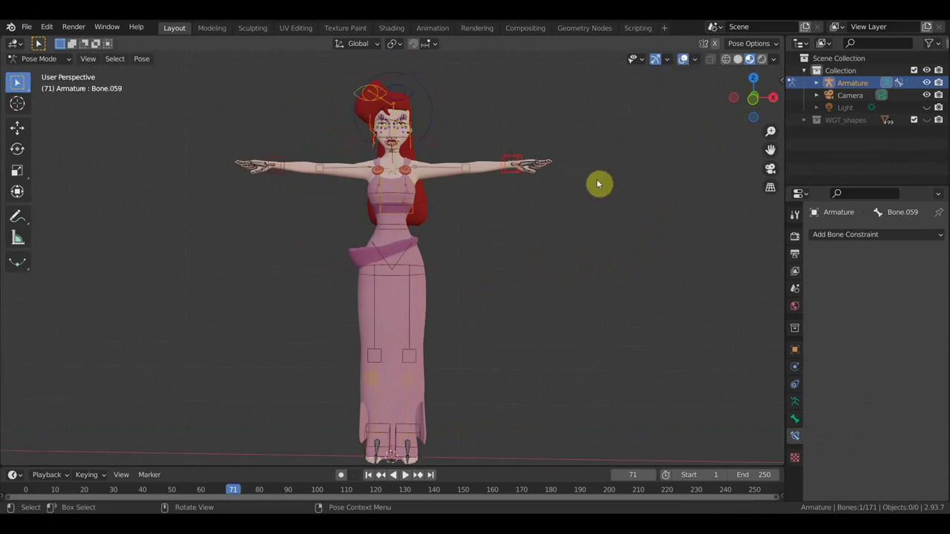
pyautogui.press('KP_3')
pyautogui.scroll(2, 424, 251)
pyautogui.keyDown('shift'); pyautogui.moveTo(424, 250); pyautogui.dragTo(470, 250, button='middle'); pyautogui.keyUp('shift')
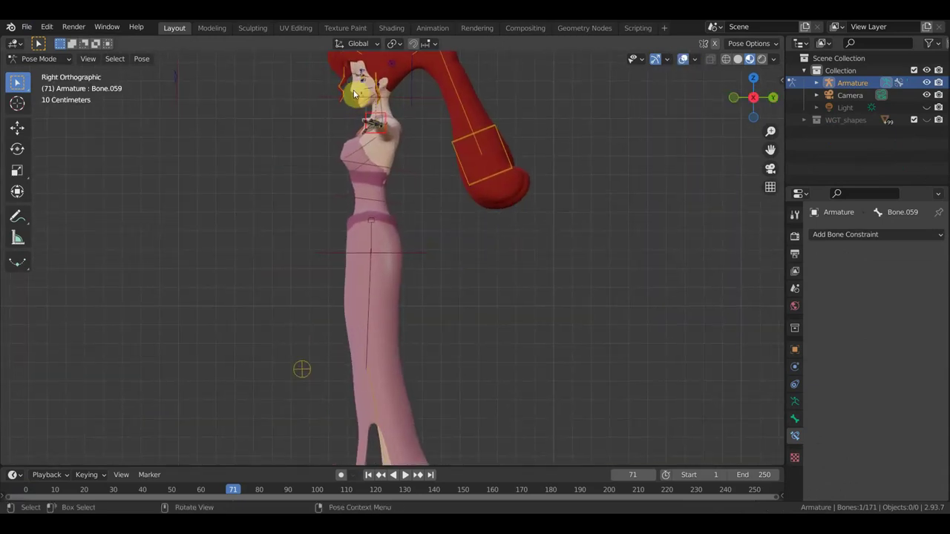
pyautogui.scroll(-1, 356, 94)
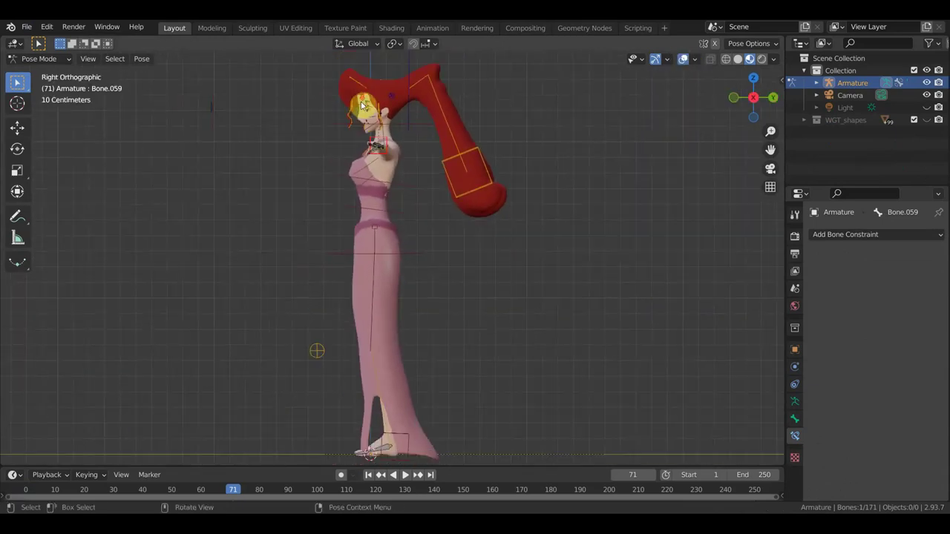
pyautogui.click(487, 174)
pyautogui.press('g')
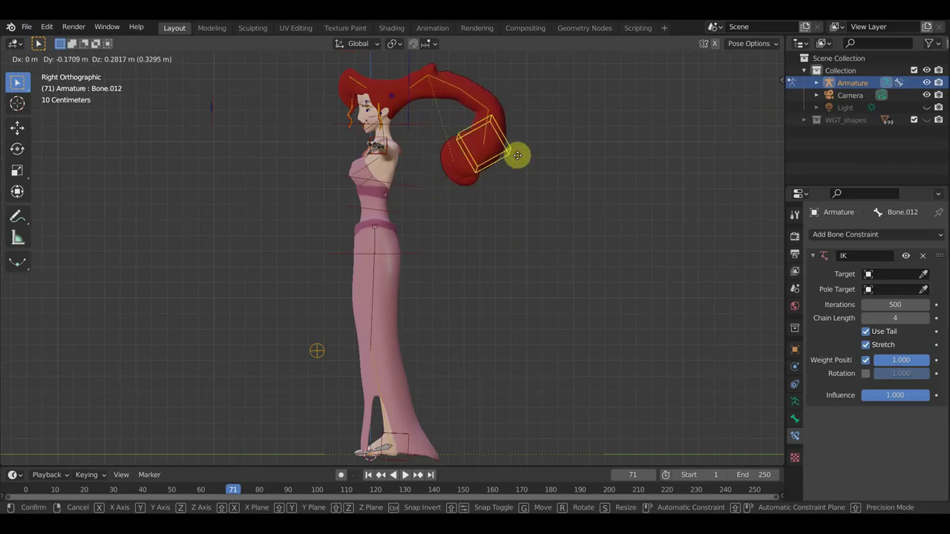
pyautogui.click(488, 192)
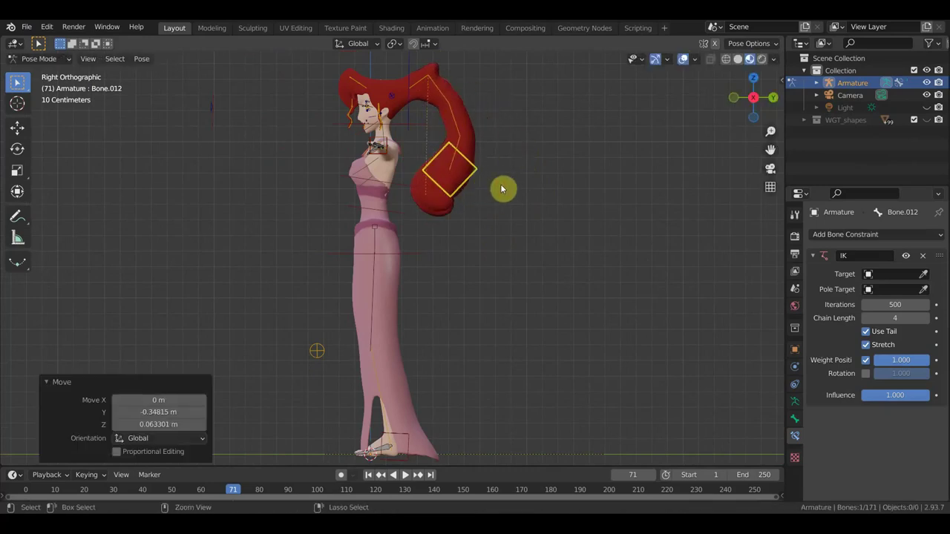
pyautogui.hotkey('ctrl', 'z')
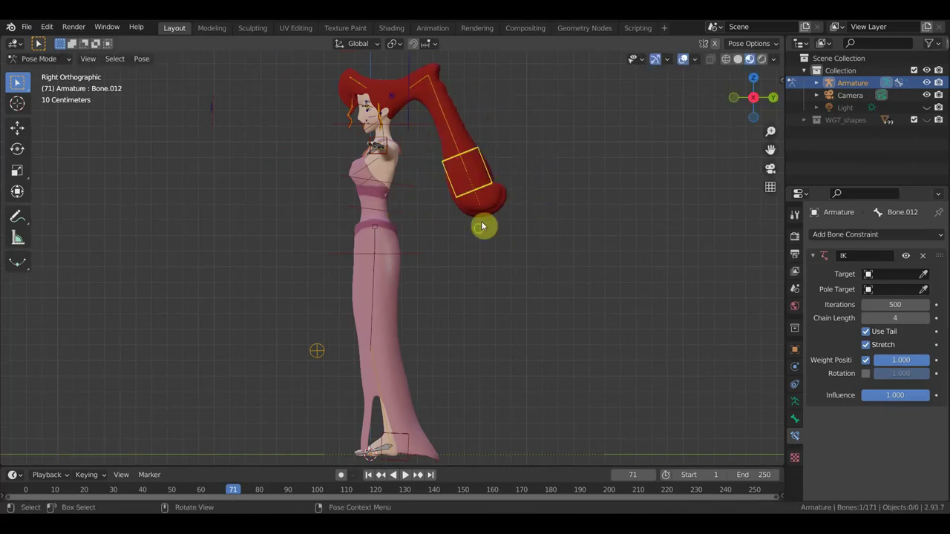
pyautogui.moveTo(483, 224); pyautogui.dragTo(610, 240, button='middle')
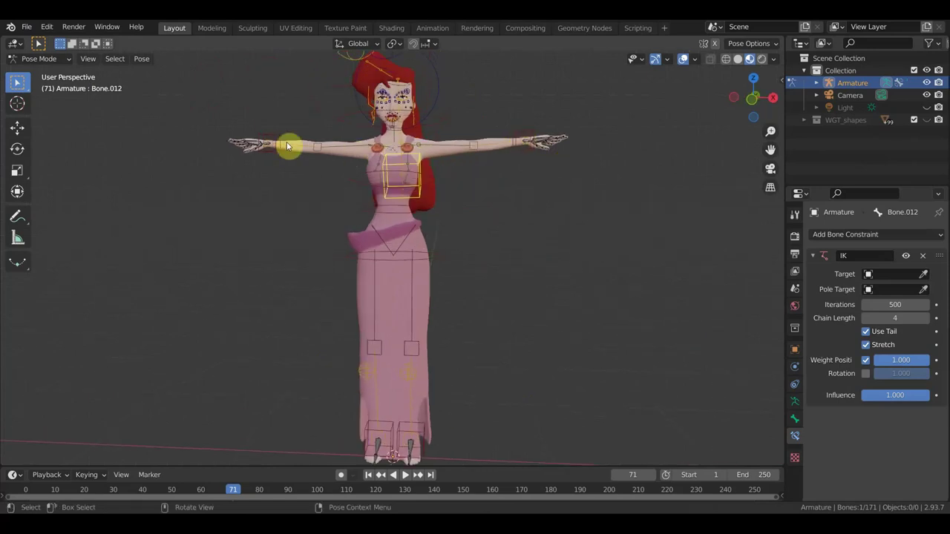
pyautogui.press('KP_1')
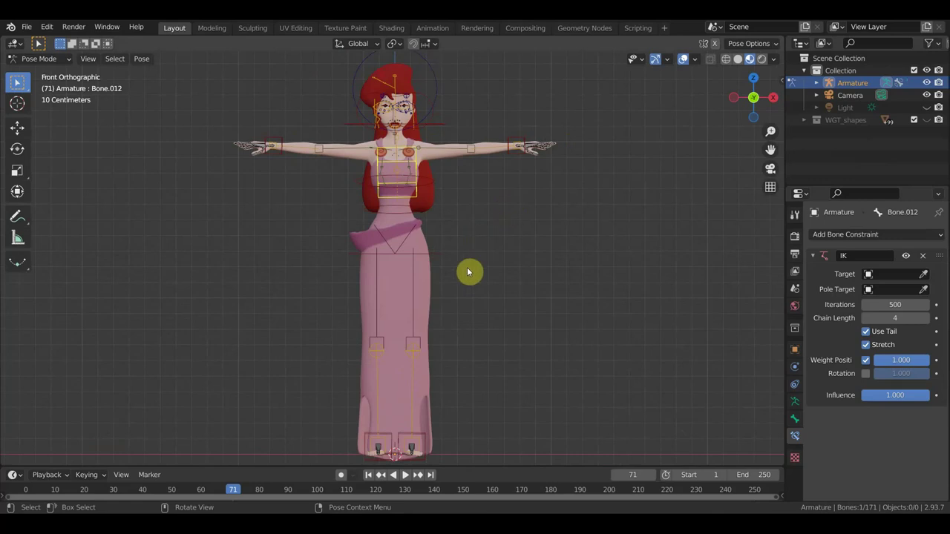
# Lower the whole body by moving the root bone named Bone, then zoom in on the face.
pyautogui.scroll(-1, 464, 304)
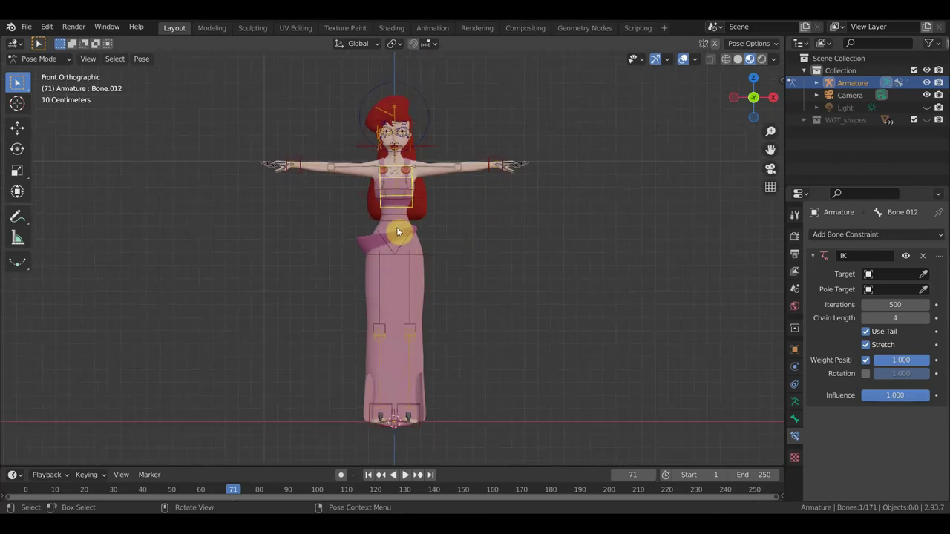
pyautogui.click(438, 258)
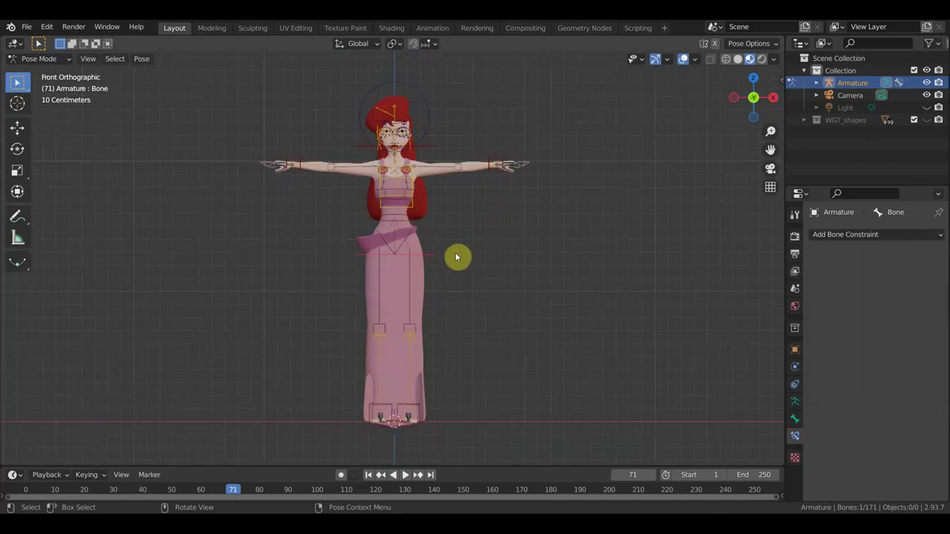
pyautogui.press('g')
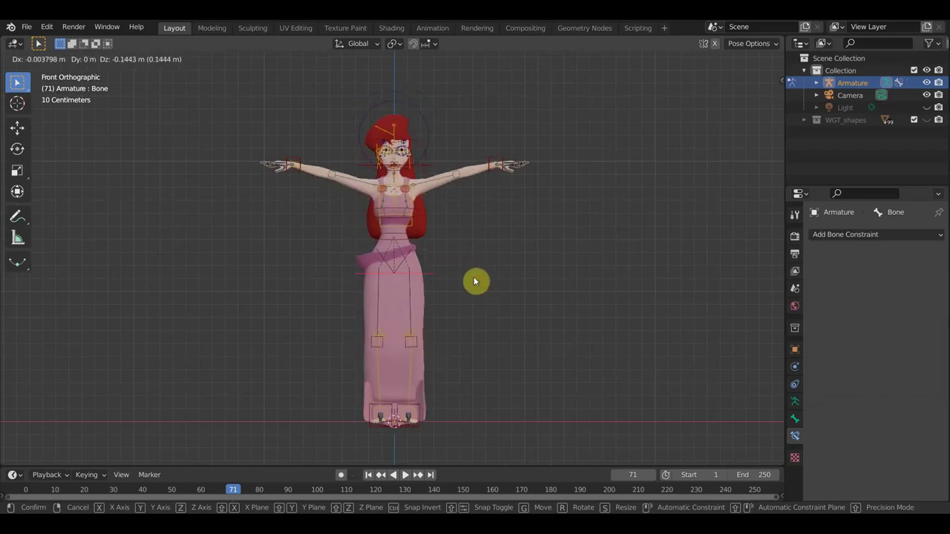
pyautogui.click(475, 281)
pyautogui.scroll(2, 483, 261)
pyautogui.scroll(1, 515, 208)
pyautogui.moveTo(515, 208); pyautogui.dragTo(517, 345, button='middle')
pyautogui.scroll(2, 391, 227)
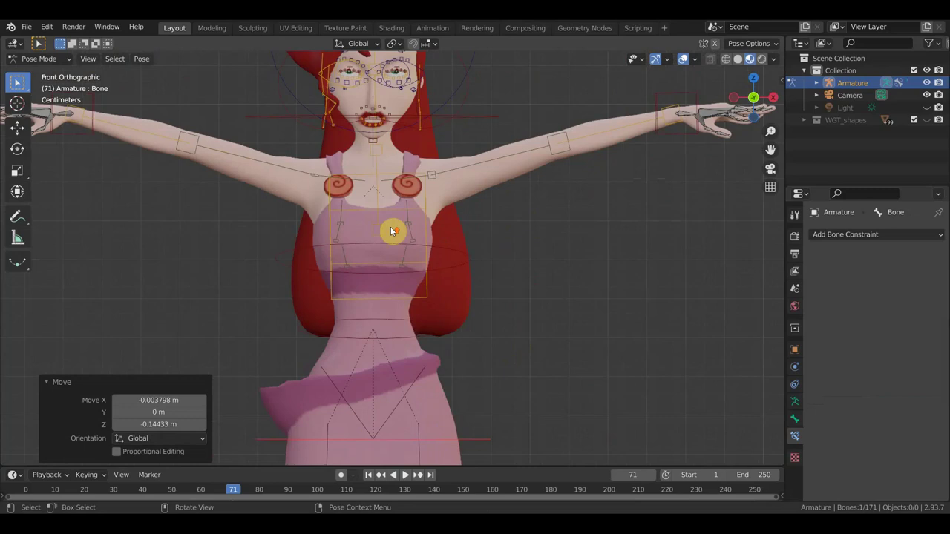
pyautogui.keyDown('shift'); pyautogui.moveTo(392, 227); pyautogui.dragTo(420, 318, button='middle'); pyautogui.keyUp('shift')
pyautogui.scroll(2, 392, 308)
pyautogui.scroll(2, 386, 283)
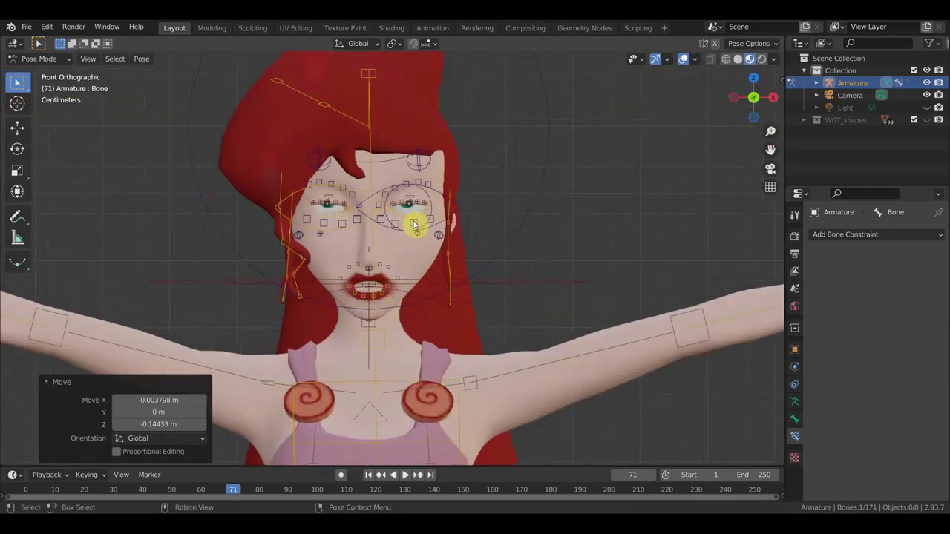
pyautogui.scroll(-1, 443, 214)
# Move the large head circle control, then rotate a face bone beside the mouth.
pyautogui.click(476, 178)
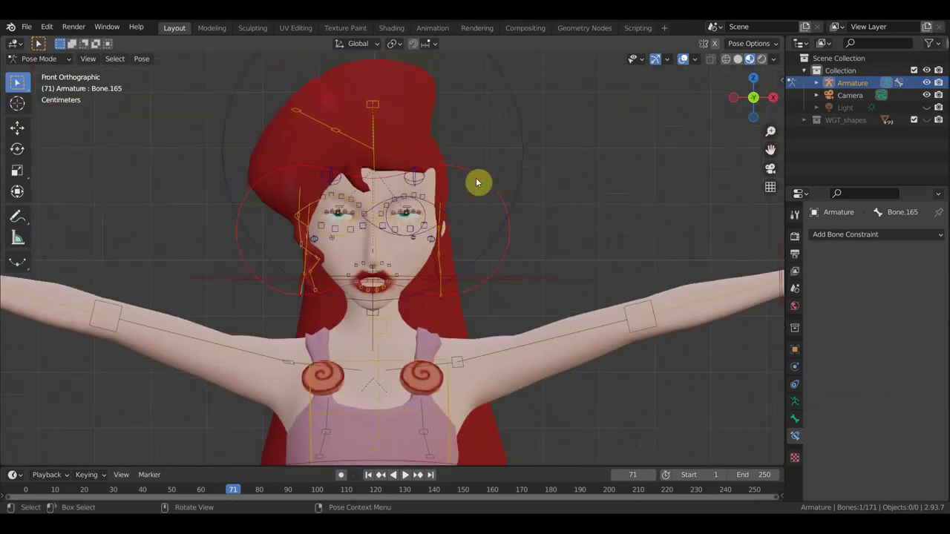
pyautogui.press('g')
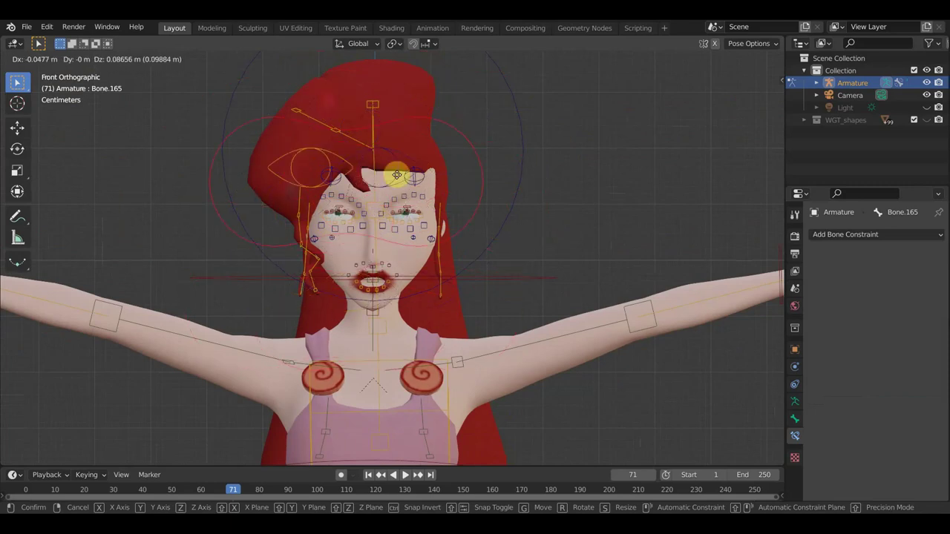
pyautogui.click(475, 213)
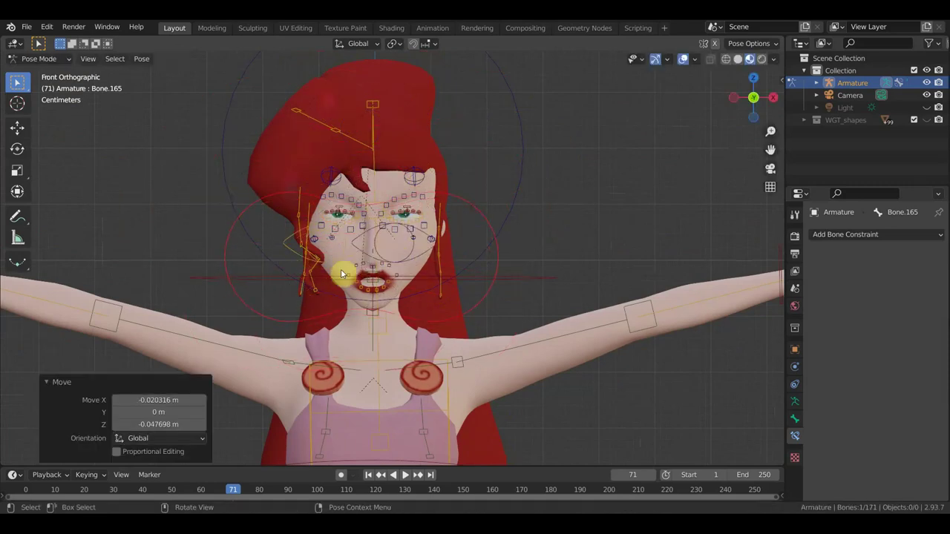
pyautogui.click(349, 247)
pyautogui.moveTo(350, 248); pyautogui.dragTo(353, 246, button='middle')
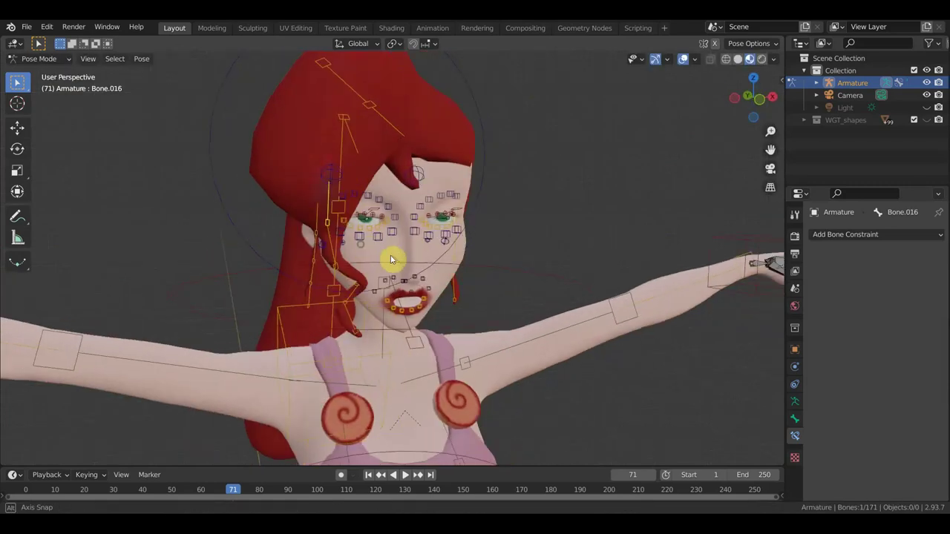
pyautogui.click(462, 304)
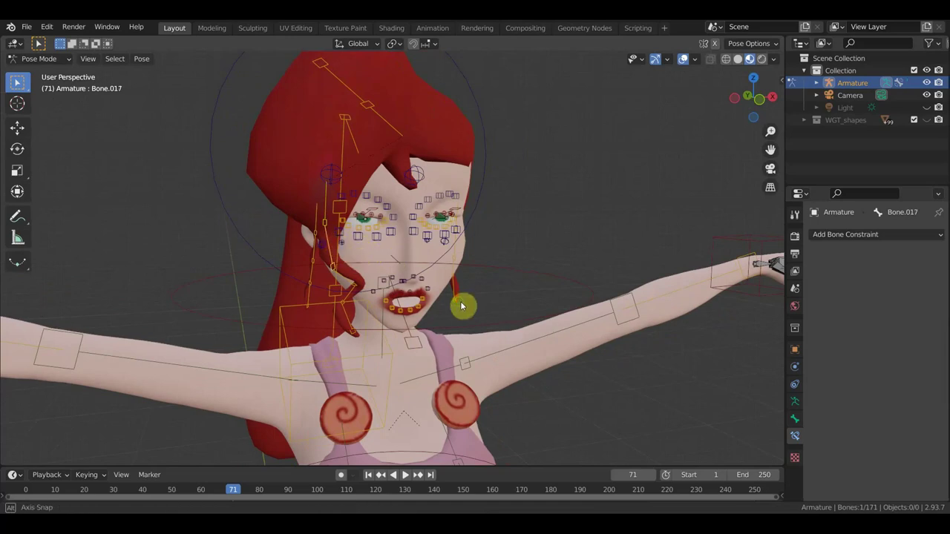
pyautogui.moveTo(462, 305); pyautogui.dragTo(448, 298, button='middle')
pyautogui.press('r')
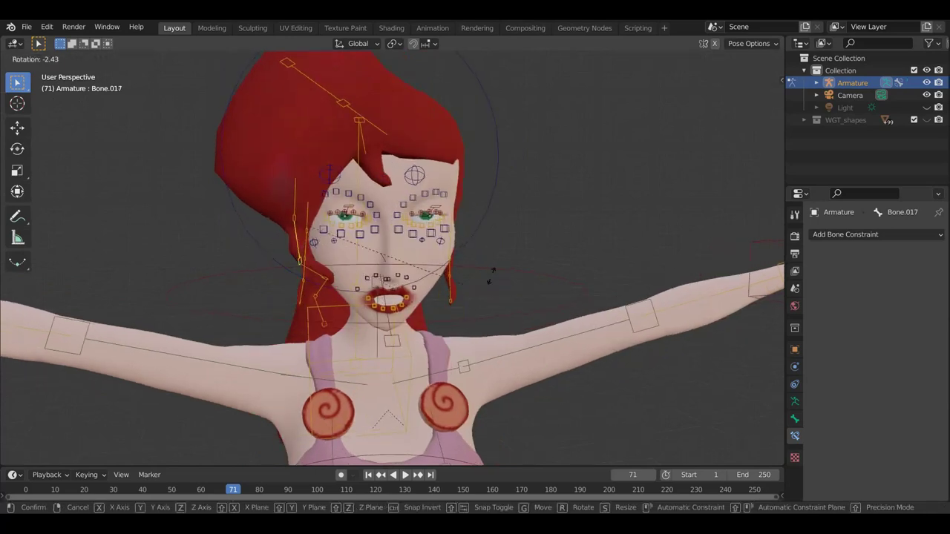
pyautogui.click(431, 281)
# Rotate the head bone by 10.9° from a side view.
pyautogui.moveTo(445, 311); pyautogui.dragTo(298, 307, button='middle')
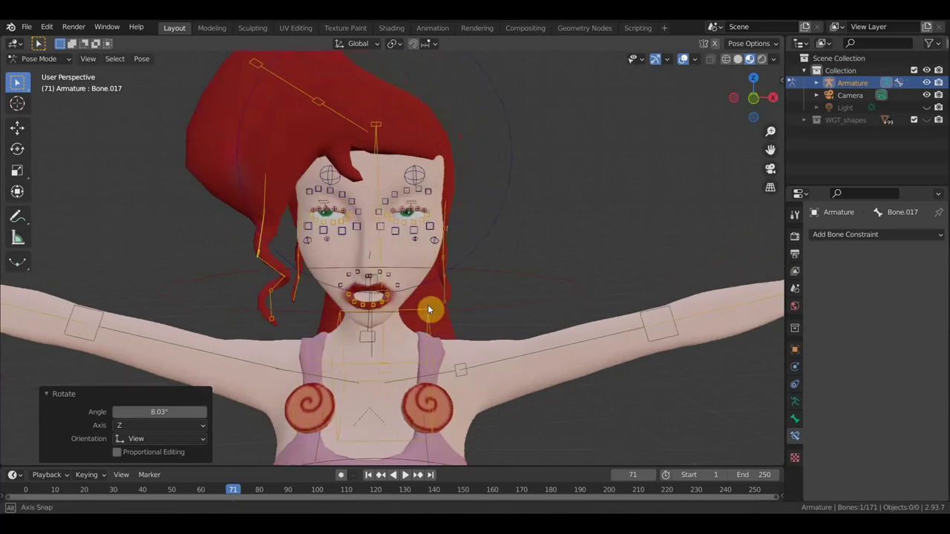
pyautogui.click(322, 314)
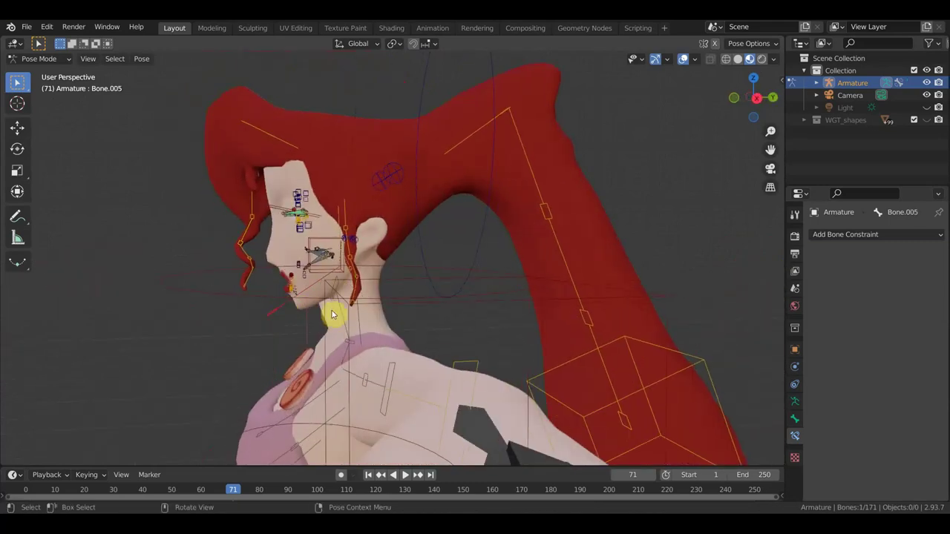
pyautogui.moveTo(322, 315); pyautogui.dragTo(335, 326, button='middle')
pyautogui.press('r')
pyautogui.click(408, 340)
pyautogui.moveTo(408, 340); pyautogui.dragTo(555, 346, button='middle')
# Box-select the eye bones and rotate them repeatedly, ending at −39.5° to shut the eyelids.
pyautogui.moveTo(437, 273); pyautogui.dragTo(296, 247, button='middle')
pyautogui.press('b')
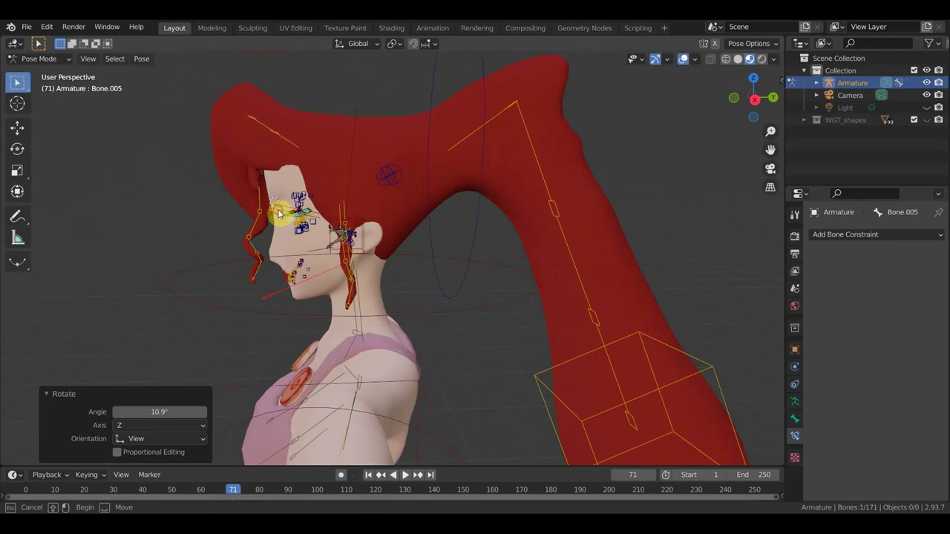
pyautogui.moveTo(279, 214); pyautogui.dragTo(307, 238)
pyautogui.keyDown('alt'); pyautogui.moveTo(310, 239); pyautogui.dragTo(376, 254, button='middle'); pyautogui.keyUp('alt')
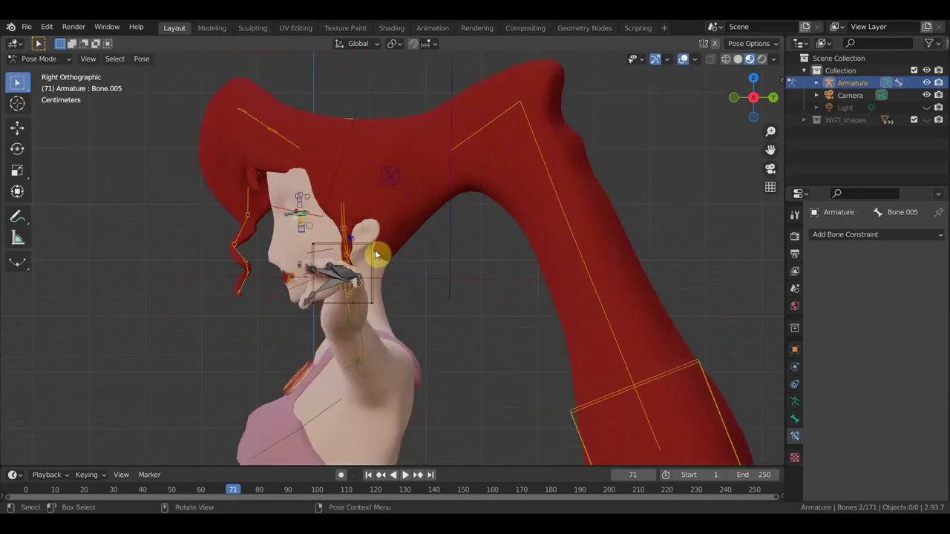
pyautogui.press('r')
pyautogui.click(457, 308)
pyautogui.moveTo(455, 314)
pyautogui.mouseDown(button='middle')
pyautogui.moveTo(511, 295)
pyautogui.moveTo(625, 295)
pyautogui.moveTo(613, 293)
pyautogui.moveTo(482, 297)
pyautogui.moveTo(679, 316)
pyautogui.moveTo(541, 311)
pyautogui.moveTo(549, 310)
pyautogui.mouseUp(button='middle')
pyautogui.press('r')
pyautogui.click(502, 319)
pyautogui.press('r')
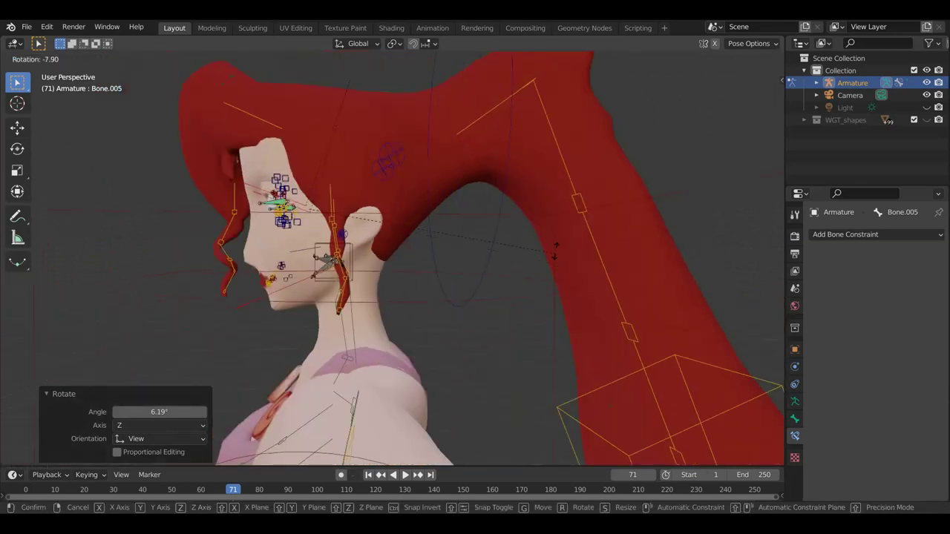
pyautogui.click(483, 152)
# Hide the rig overlays and zoom out to view the whole figure.
pyautogui.moveTo(471, 156)
pyautogui.mouseDown(button='middle')
pyautogui.moveTo(573, 265)
pyautogui.moveTo(591, 264)
pyautogui.mouseUp(button='middle')
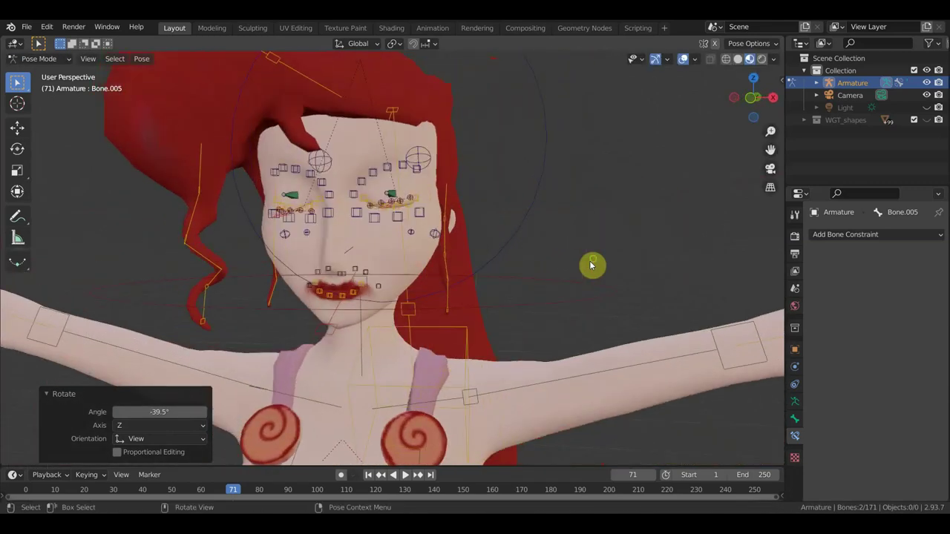
pyautogui.click(684, 59)
pyautogui.moveTo(539, 198)
pyautogui.mouseDown(button='middle')
pyautogui.moveTo(532, 214)
pyautogui.moveTo(558, 216)
pyautogui.mouseUp(button='middle')
pyautogui.scroll(-5, 541, 237)
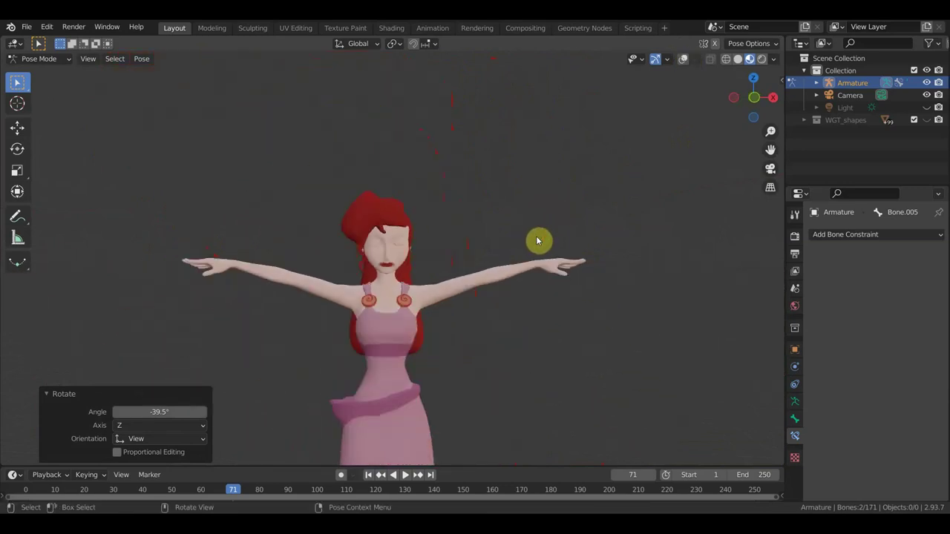
pyautogui.scroll(-3, 538, 282)
pyautogui.moveTo(539, 331)
pyautogui.mouseDown(button='middle')
pyautogui.moveTo(530, 282)
pyautogui.moveTo(545, 260)
pyautogui.mouseUp(button='middle')
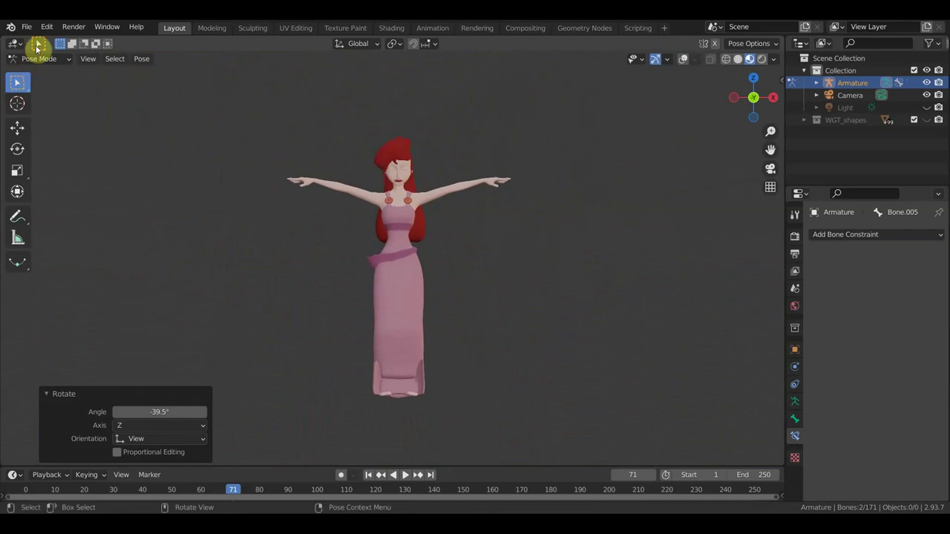
# Open the other Megara rig file from recent files, discarding unsaved changes.
pyautogui.click(27, 27)
pyautogui.moveTo(57, 65)
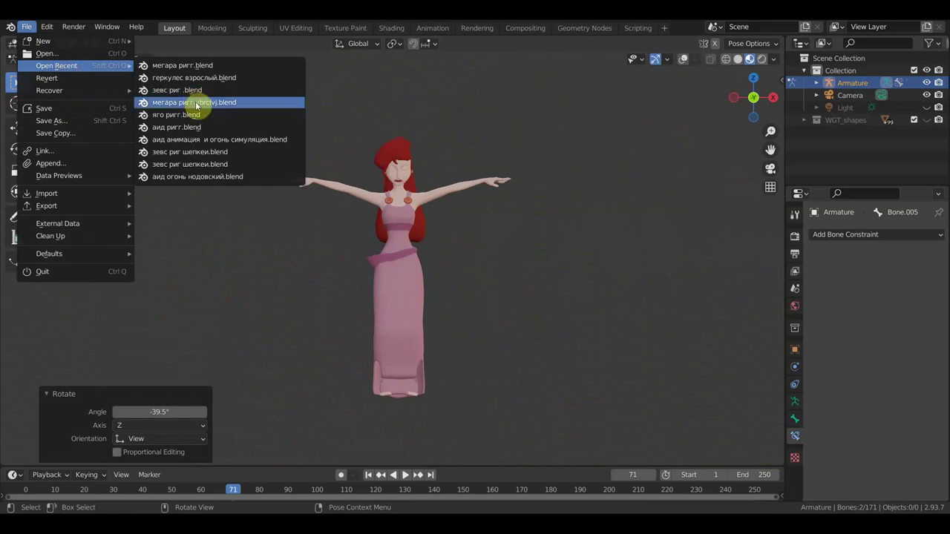
pyautogui.click(219, 103)
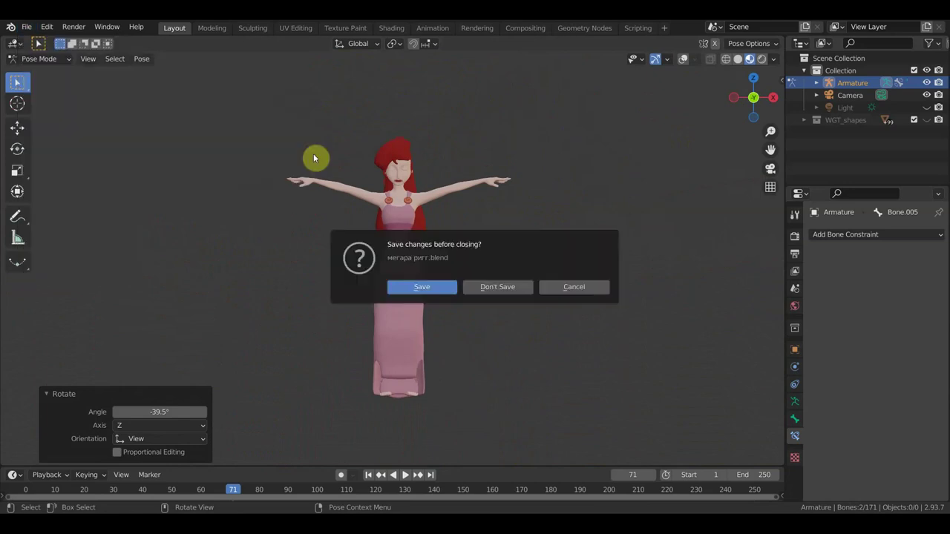
pyautogui.click(500, 290)
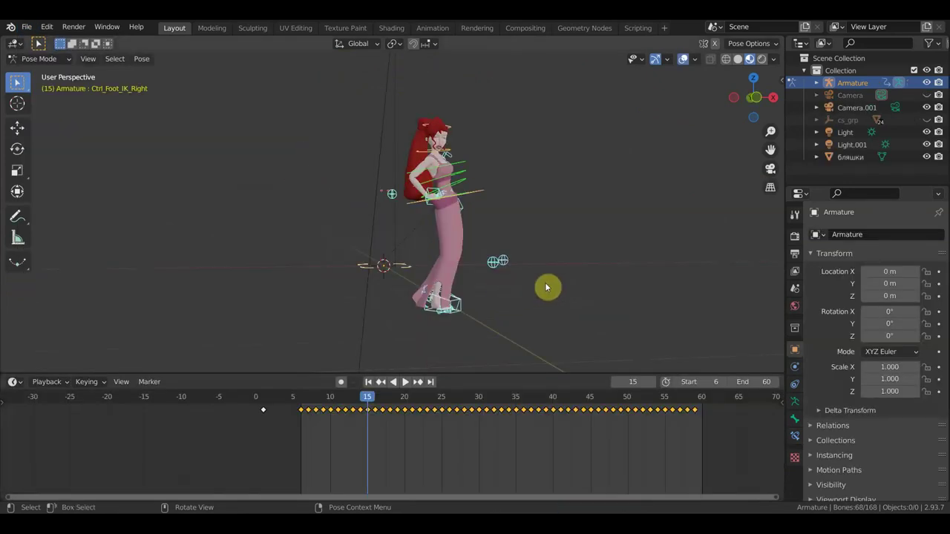
pyautogui.moveTo(568, 312); pyautogui.dragTo(490, 317, button='middle')
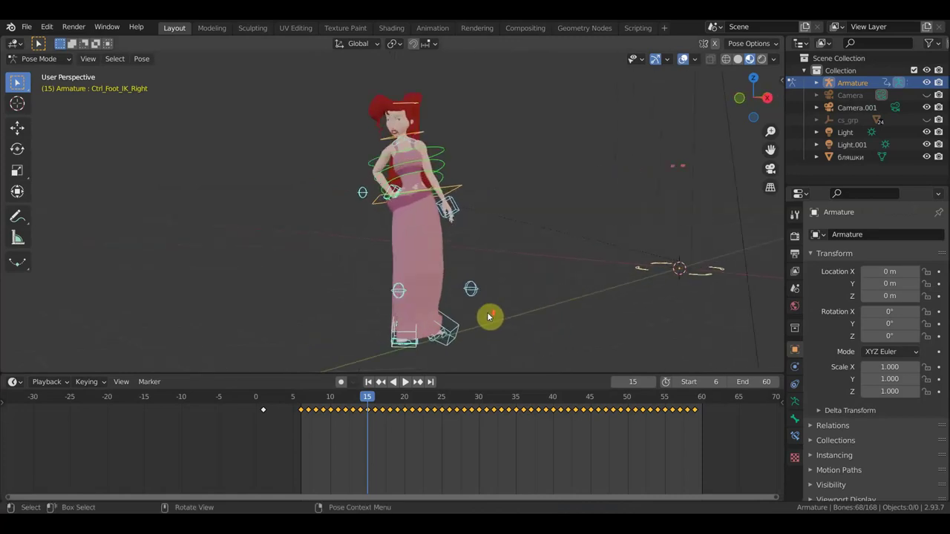
pyautogui.scroll(3, 507, 317)
# Play the animation forward and in reverse, scrubbing from frame 5 to frame 57, then stop.
pyautogui.moveTo(367, 393); pyautogui.dragTo(307, 394)
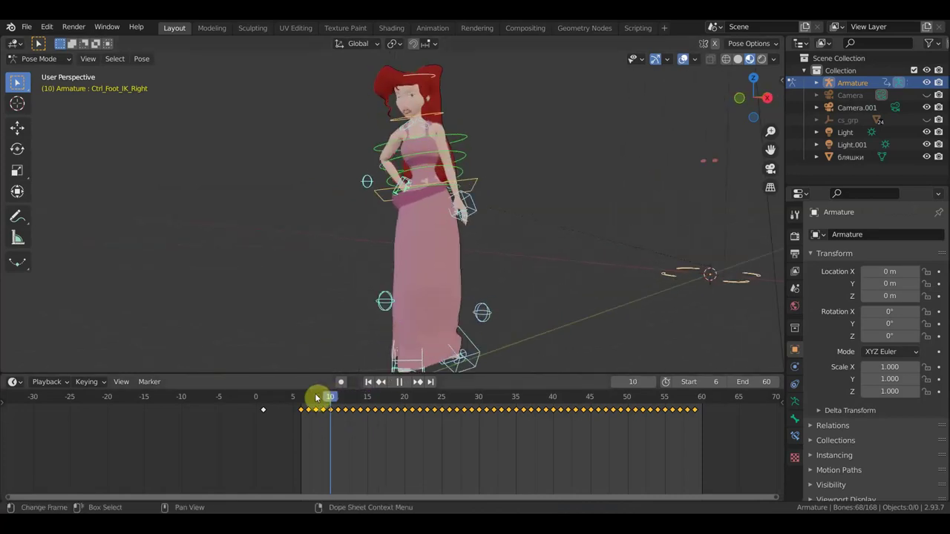
pyautogui.press('space')
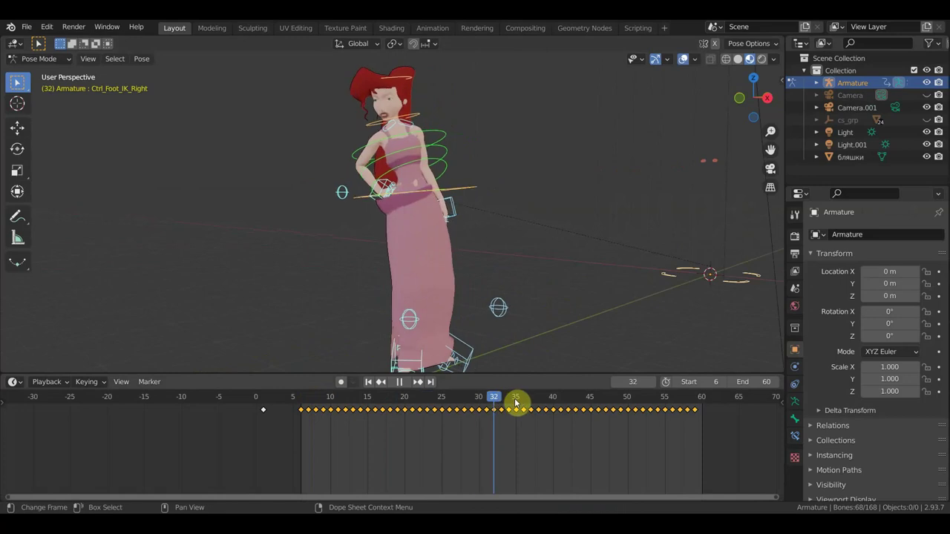
pyautogui.press('space')
pyautogui.moveTo(612, 368); pyautogui.dragTo(485, 344, button='middle')
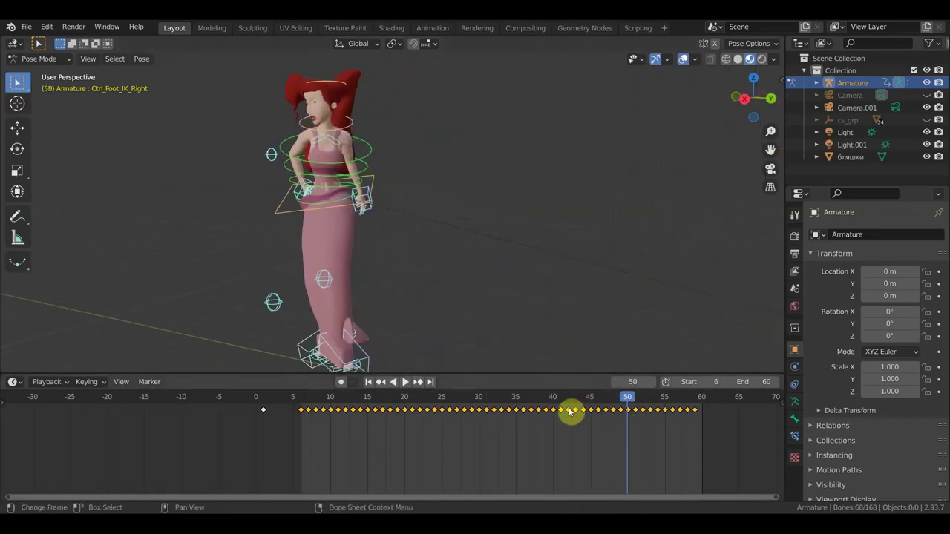
pyautogui.hotkey('ctrl', 'shift', 'space')
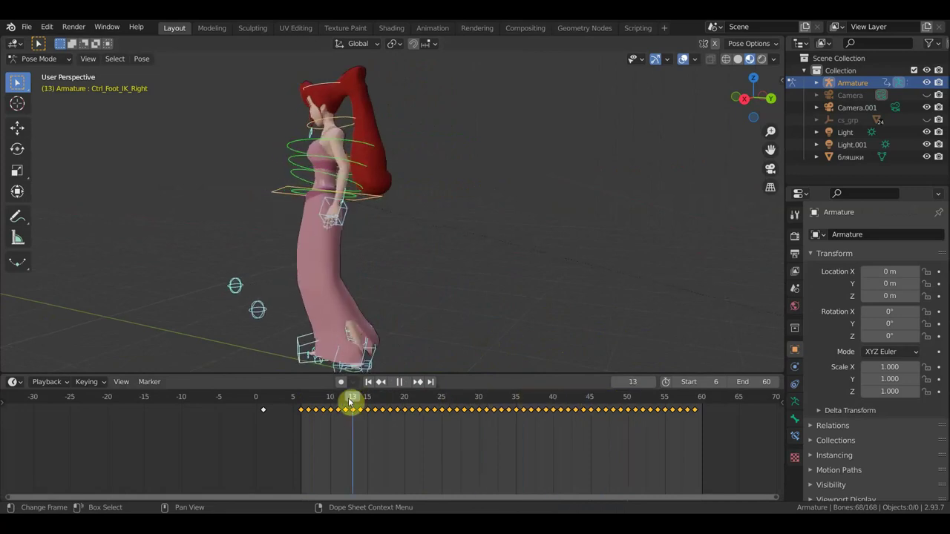
pyautogui.moveTo(331, 401); pyautogui.dragTo(293, 402)
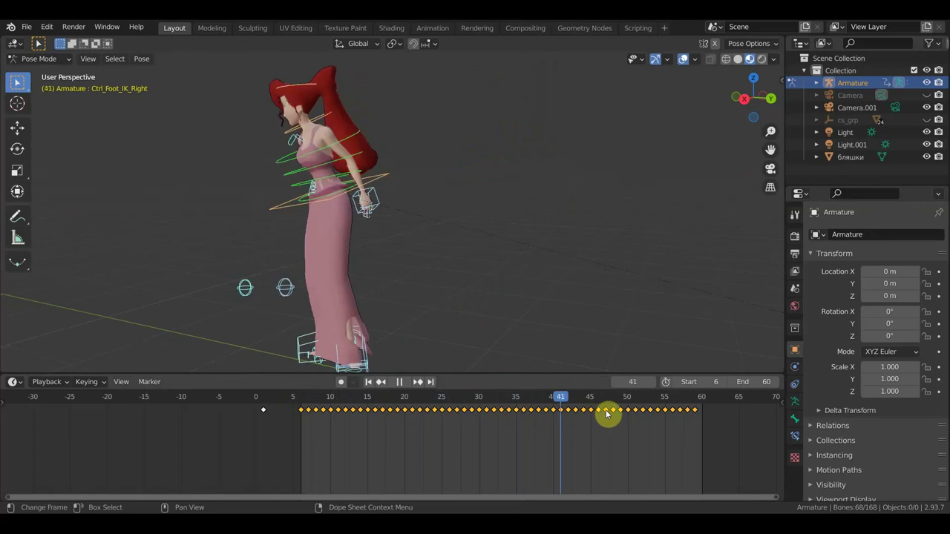
pyautogui.moveTo(676, 417); pyautogui.dragTo(680, 419)
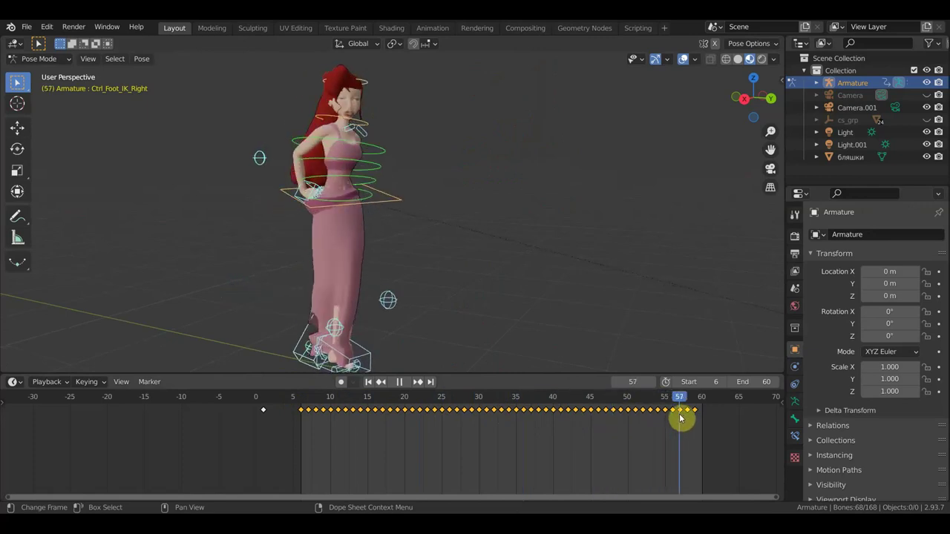
pyautogui.press('space')
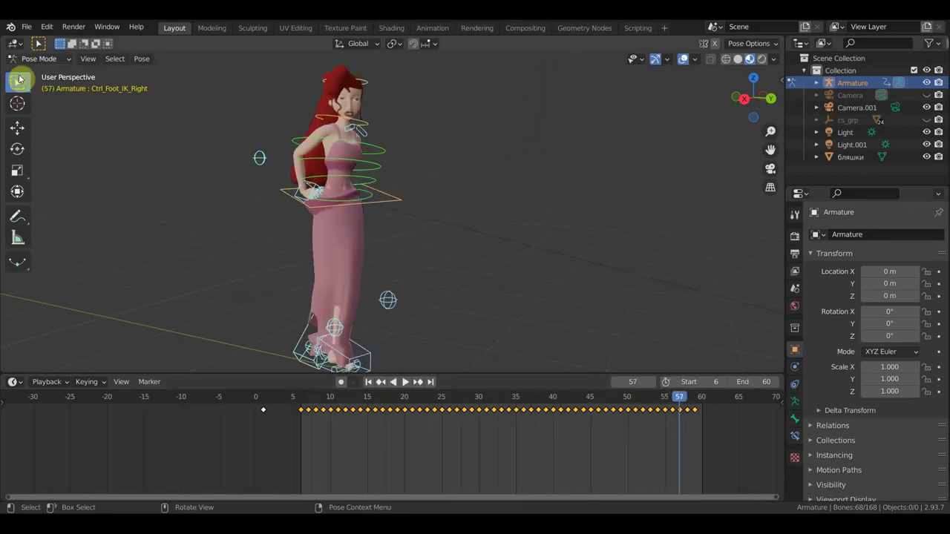
pyautogui.click(25, 27)
pyautogui.moveTo(56, 65)
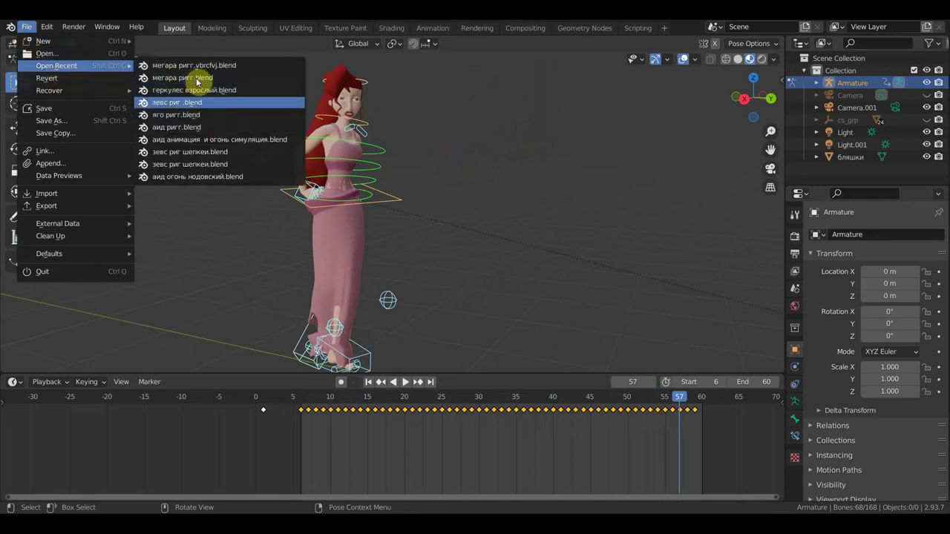
# Open the Zeus rig file without saving changes and zoom out.
pyautogui.click(199, 104)
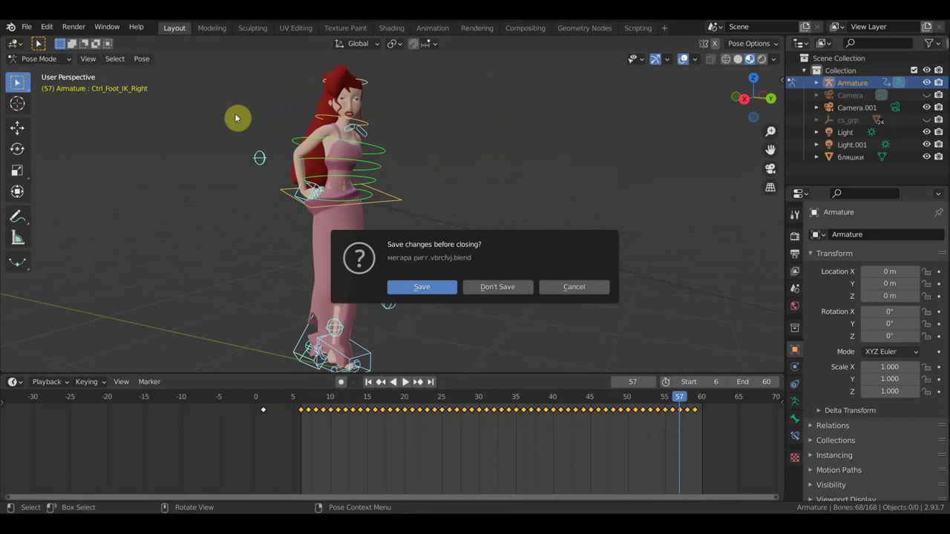
pyautogui.click(503, 288)
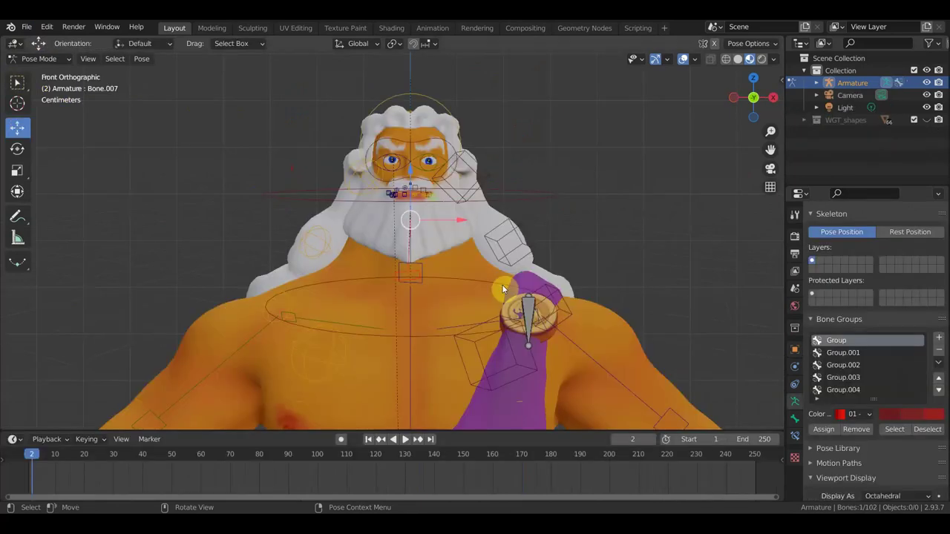
pyautogui.scroll(-2, 591, 277)
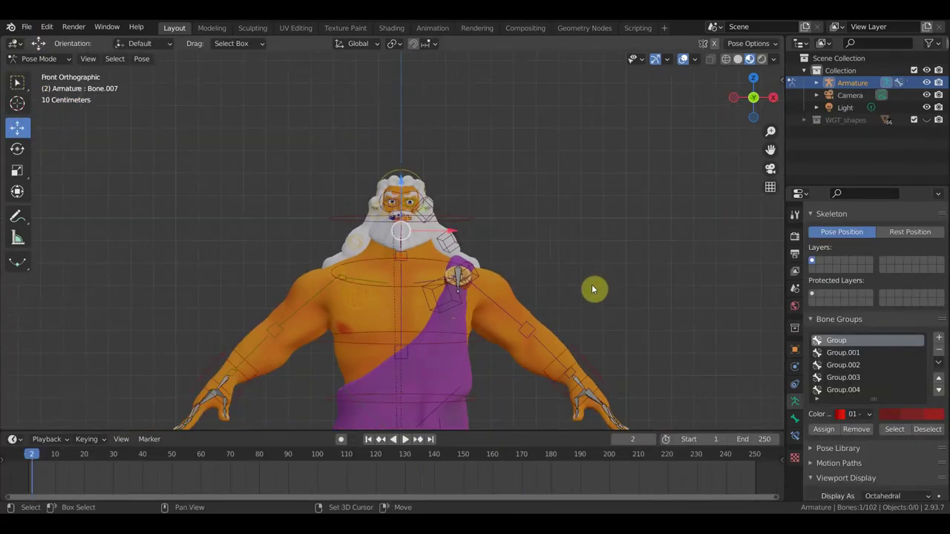
pyautogui.scroll(-1, 616, 244)
pyautogui.scroll(-2, 617, 243)
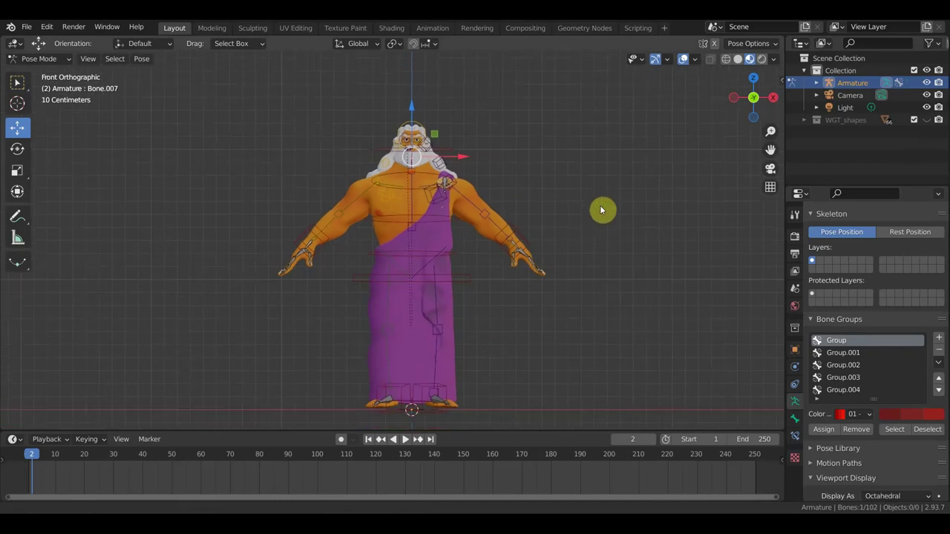
pyautogui.scroll(-1, 602, 210)
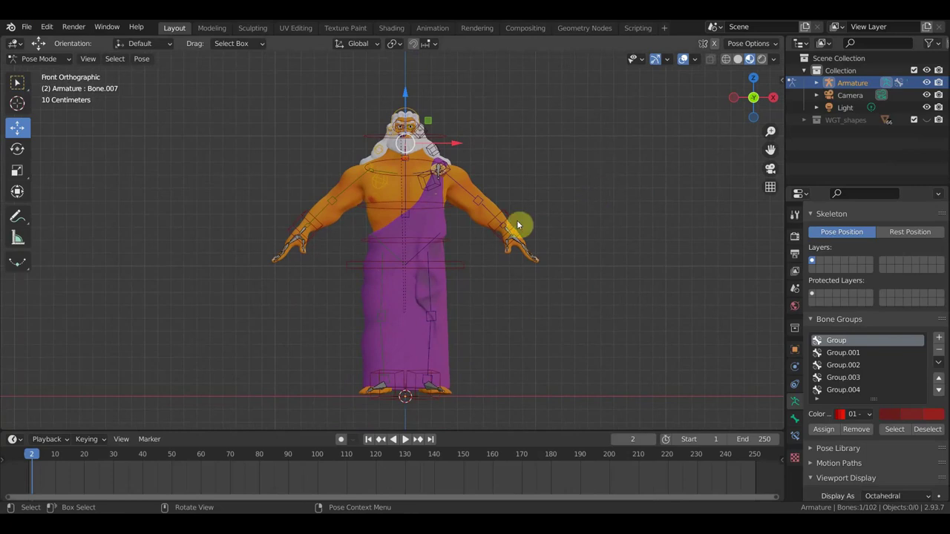
# Orbit to a side view and zoom in to frame the head and chest.
pyautogui.moveTo(517, 220); pyautogui.dragTo(464, 226, button='middle')
pyautogui.scroll(1, 464, 226)
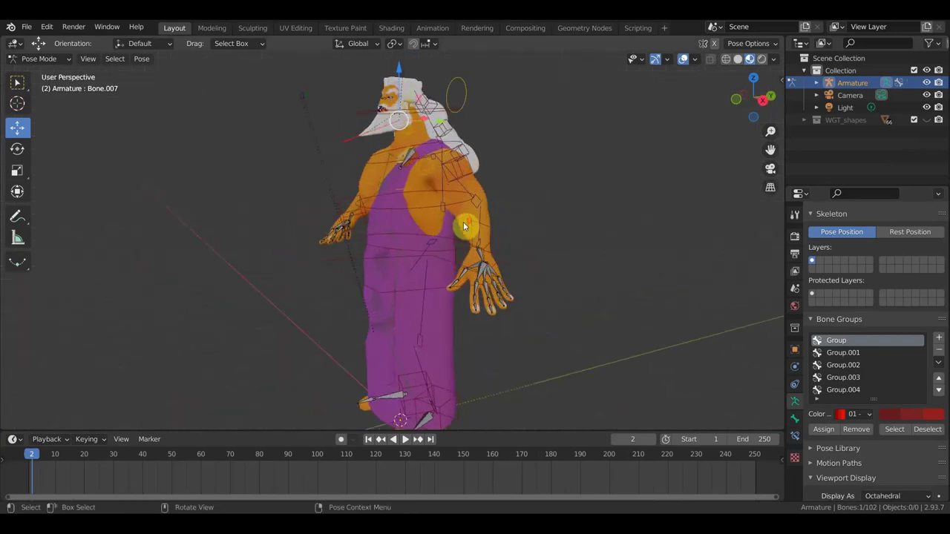
pyautogui.moveTo(502, 222)
pyautogui.mouseDown(button='middle')
pyautogui.moveTo(511, 220)
pyautogui.moveTo(450, 224)
pyautogui.moveTo(668, 221)
pyautogui.moveTo(462, 218)
pyautogui.moveTo(578, 218)
pyautogui.mouseUp(button='middle')
pyautogui.scroll(2, 578, 219)
pyautogui.scroll(2, 549, 207)
pyautogui.scroll(1, 549, 207)
pyautogui.moveTo(591, 161)
pyautogui.keyDown('shift'); pyautogui.mouseDown(button='middle')
pyautogui.moveTo(580, 342)
pyautogui.moveTo(571, 320)
pyautogui.moveTo(598, 321)
pyautogui.moveTo(512, 282)
pyautogui.moveTo(327, 288)
pyautogui.mouseUp(button='middle'); pyautogui.keyUp('shift')
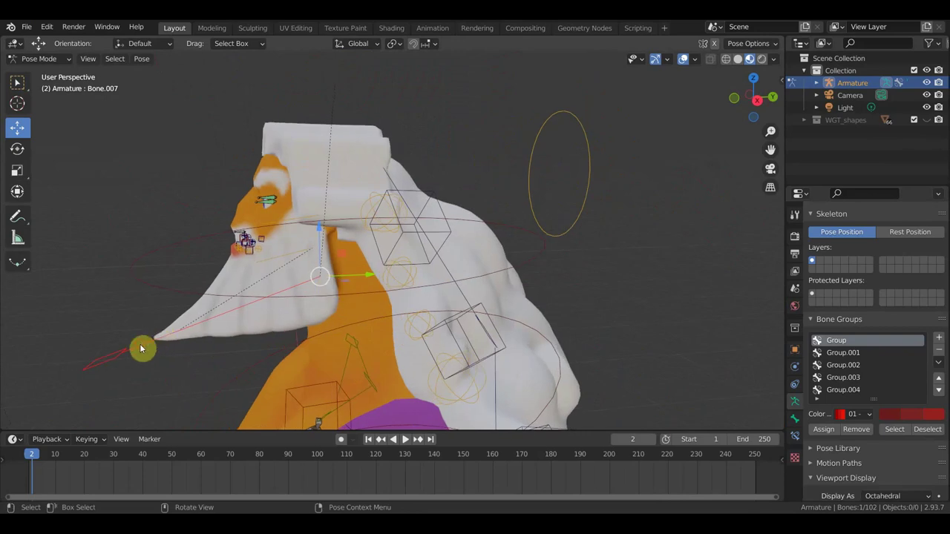
# Rotate the selected face bone twice to open and adjust the mouth.
pyautogui.press('r')
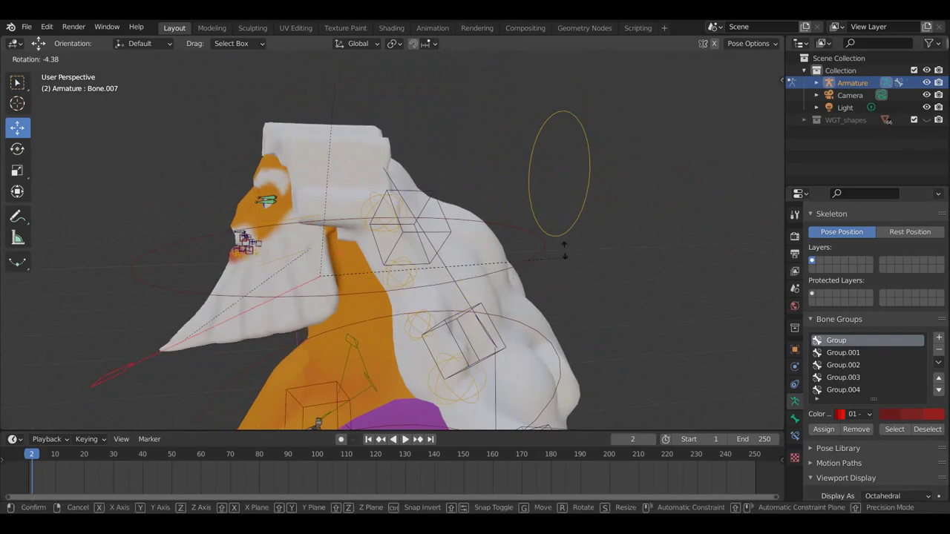
pyautogui.click(547, 210)
pyautogui.press('r')
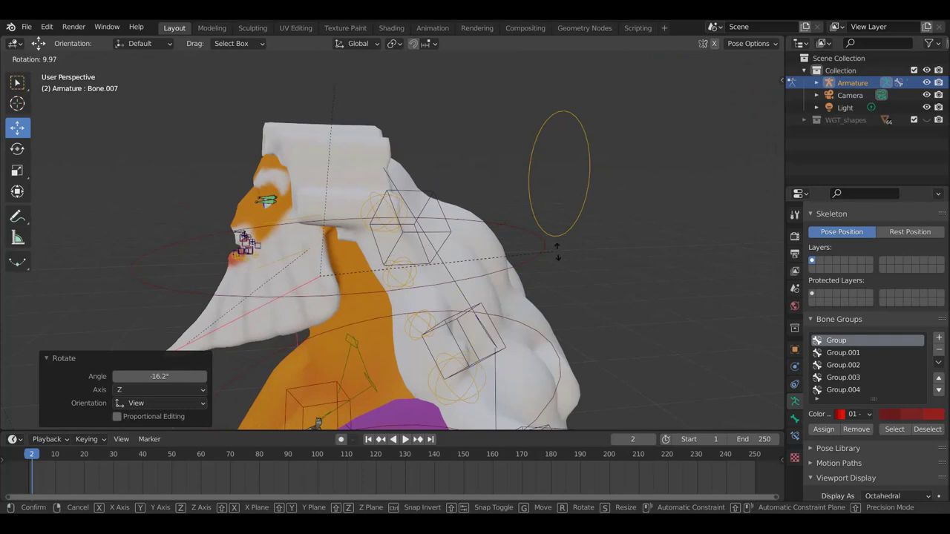
pyautogui.click(561, 231)
pyautogui.moveTo(561, 231); pyautogui.dragTo(455, 244, button='middle')
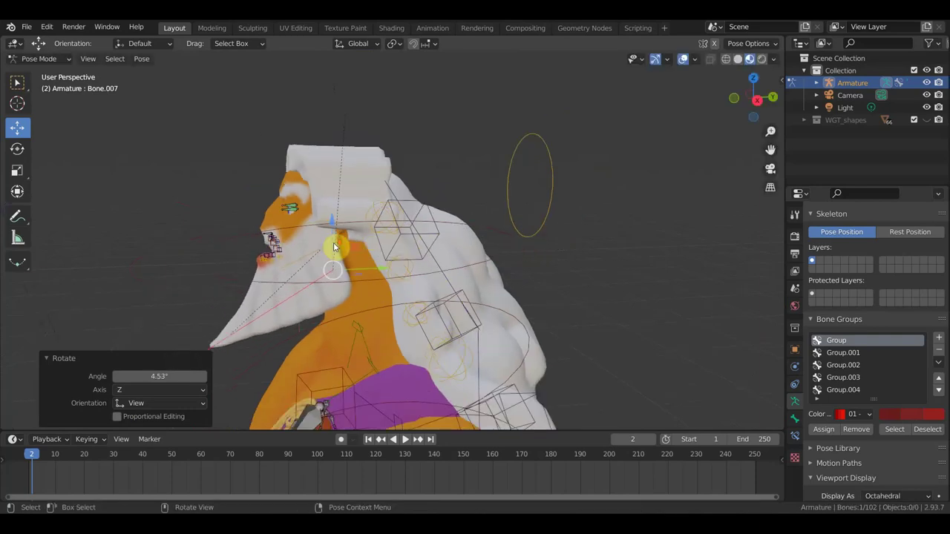
# Play the animation and stop it on frame 51 in front view.
pyautogui.click(404, 439)
pyautogui.moveTo(81, 462); pyautogui.dragTo(174, 461)
pyautogui.press('space')
pyautogui.press('KP_1')
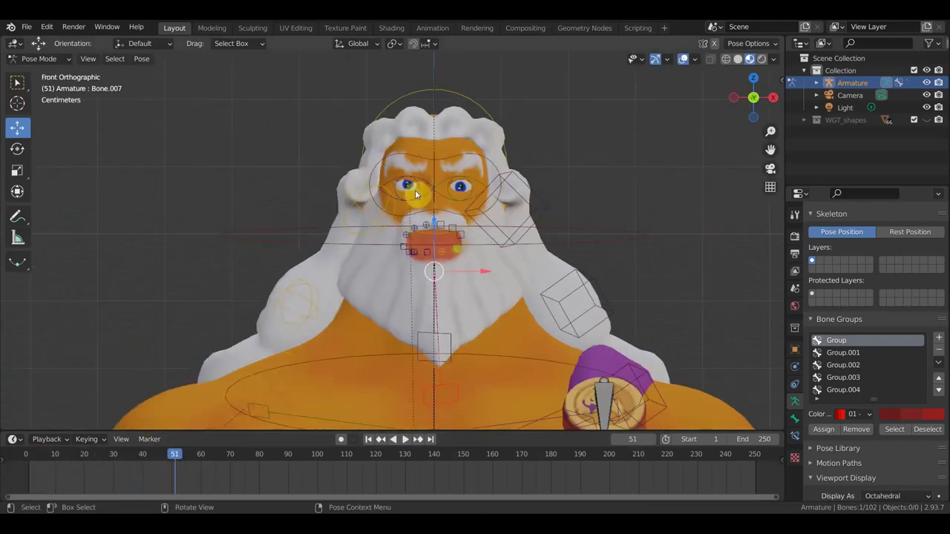
# Zoom and orbit to inspect the head from the side, then reframe the front view.
pyautogui.scroll(1, 487, 180)
pyautogui.scroll(1, 495, 173)
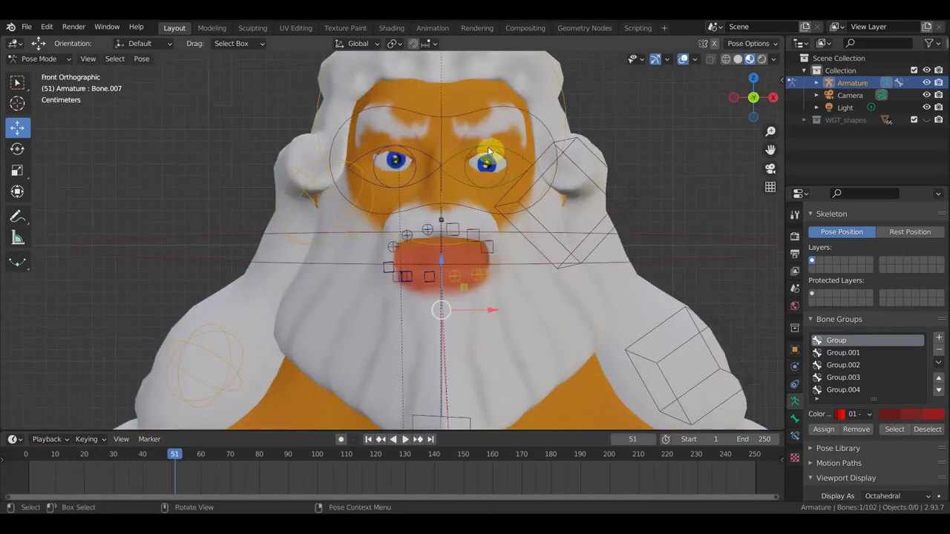
pyautogui.scroll(-3, 473, 174)
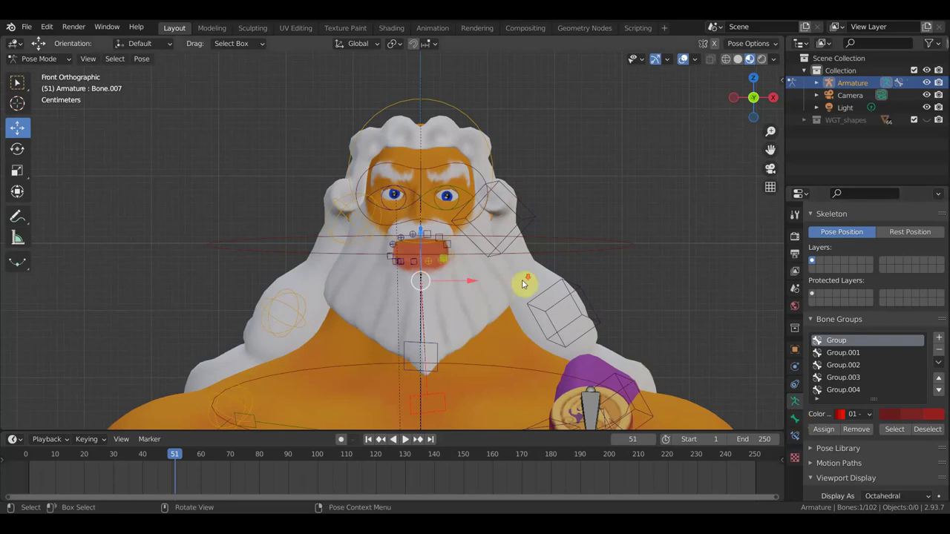
pyautogui.scroll(-3, 521, 284)
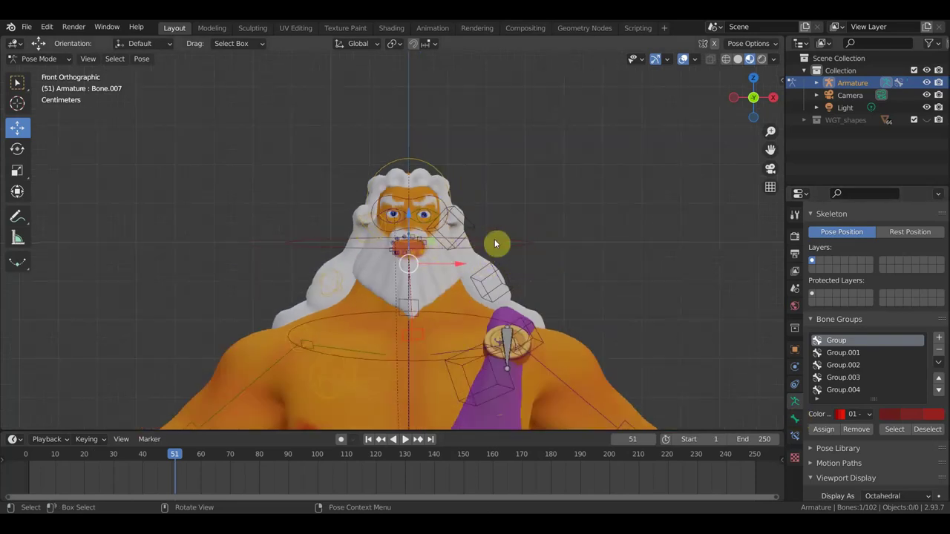
pyautogui.scroll(-1, 498, 245)
pyautogui.scroll(-1, 505, 248)
pyautogui.scroll(1, 529, 293)
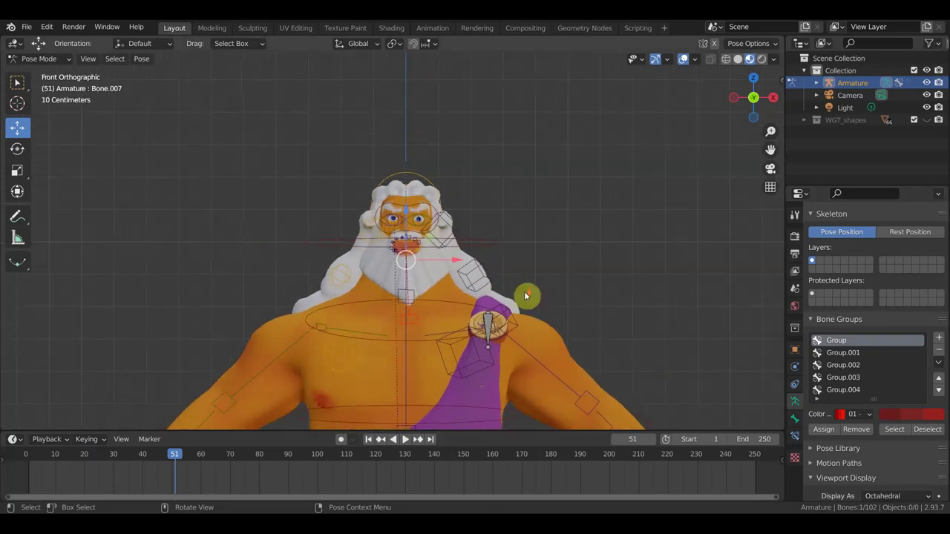
pyautogui.scroll(3, 524, 296)
pyautogui.scroll(2, 523, 294)
pyautogui.scroll(1, 522, 293)
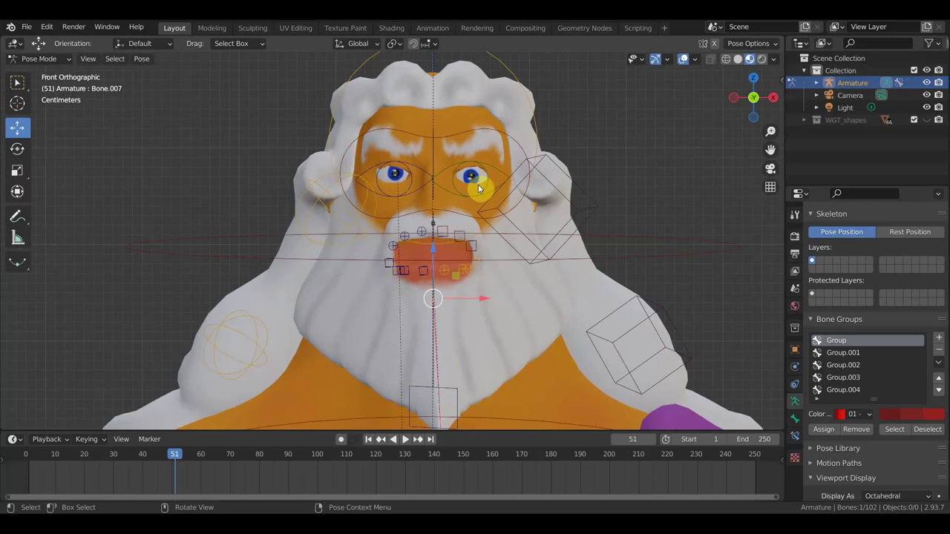
pyautogui.moveTo(460, 74)
pyautogui.mouseDown(button='middle')
pyautogui.moveTo(573, 257)
pyautogui.moveTo(643, 267)
pyautogui.moveTo(630, 257)
pyautogui.moveTo(362, 288)
pyautogui.moveTo(395, 282)
pyautogui.mouseUp(button='middle')
pyautogui.press('KP_1')
pyautogui.scroll(-2, 430, 275)
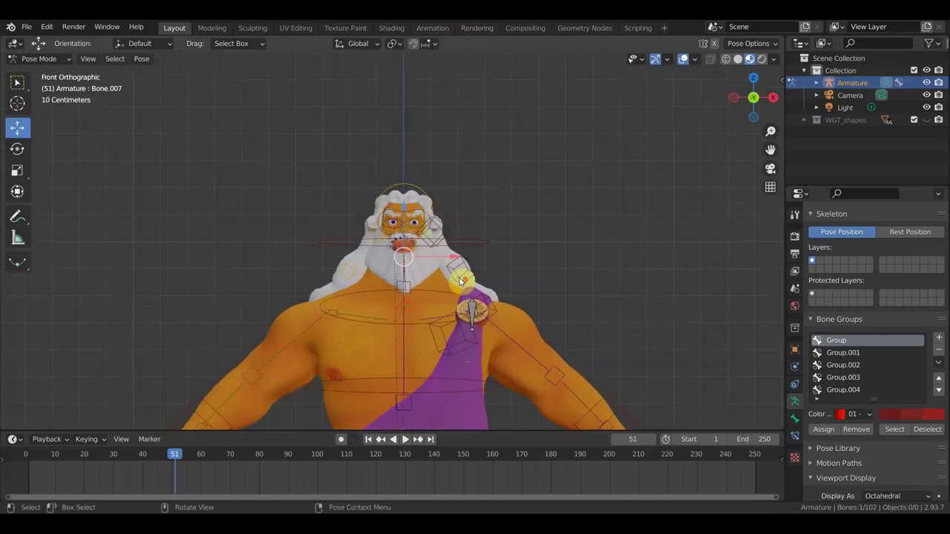
pyautogui.scroll(-2, 482, 282)
pyautogui.scroll(-2, 519, 267)
pyautogui.keyDown('shift'); pyautogui.moveTo(521, 243); pyautogui.dragTo(516, 216, button='middle'); pyautogui.keyUp('shift')
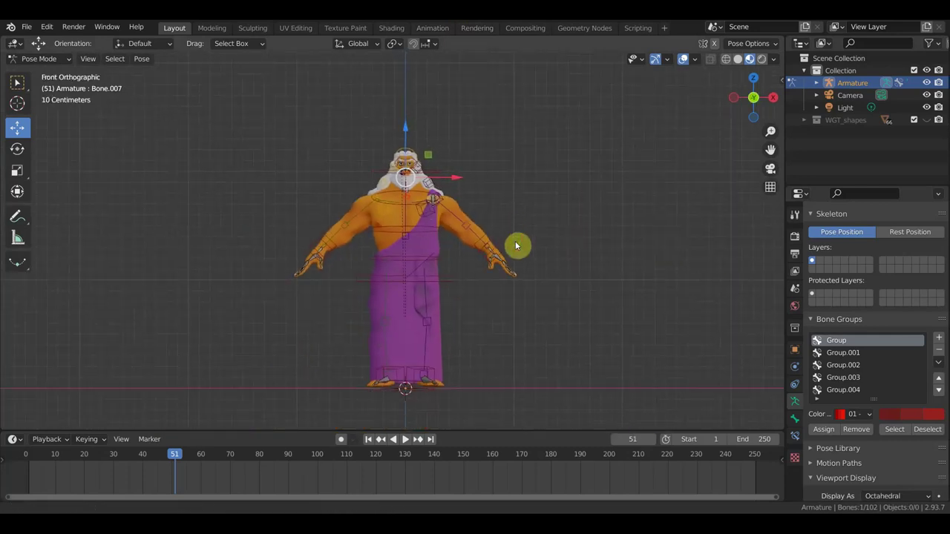
pyautogui.scroll(1, 515, 215)
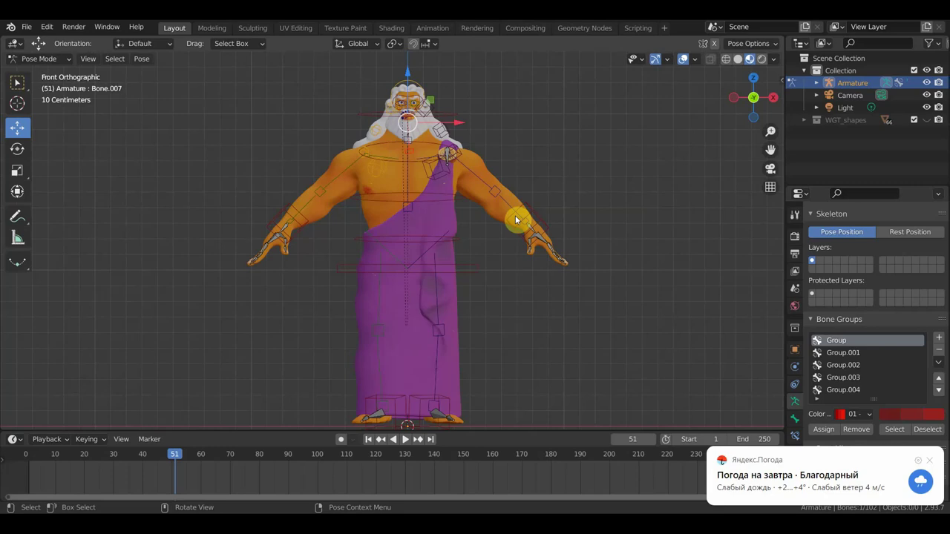
pyautogui.click(929, 460)
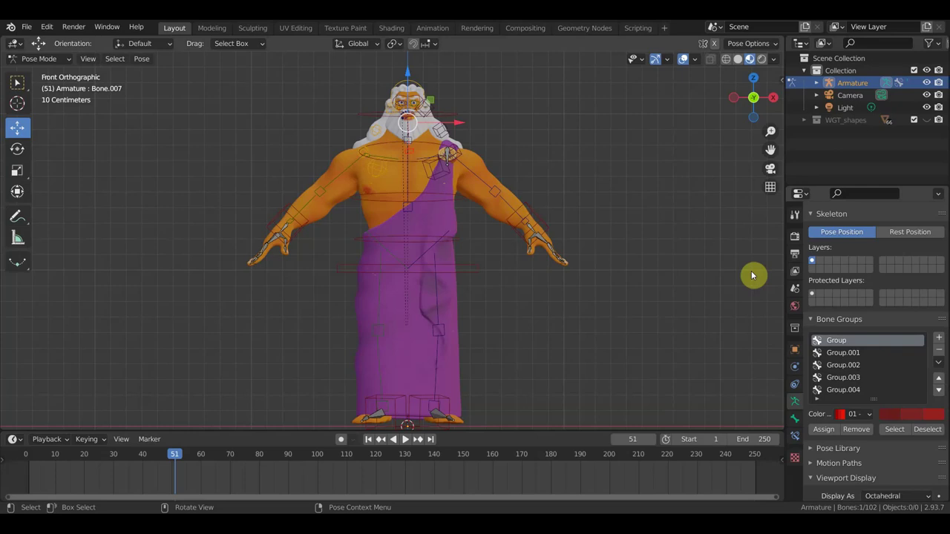
pyautogui.moveTo(750, 272)
pyautogui.mouseDown(button='middle')
pyautogui.moveTo(601, 259)
pyautogui.moveTo(652, 280)
pyautogui.moveTo(518, 310)
pyautogui.moveTo(386, 307)
pyautogui.moveTo(440, 289)
pyautogui.moveTo(389, 289)
pyautogui.mouseUp(button='middle')
pyautogui.scroll(2, 650, 281)
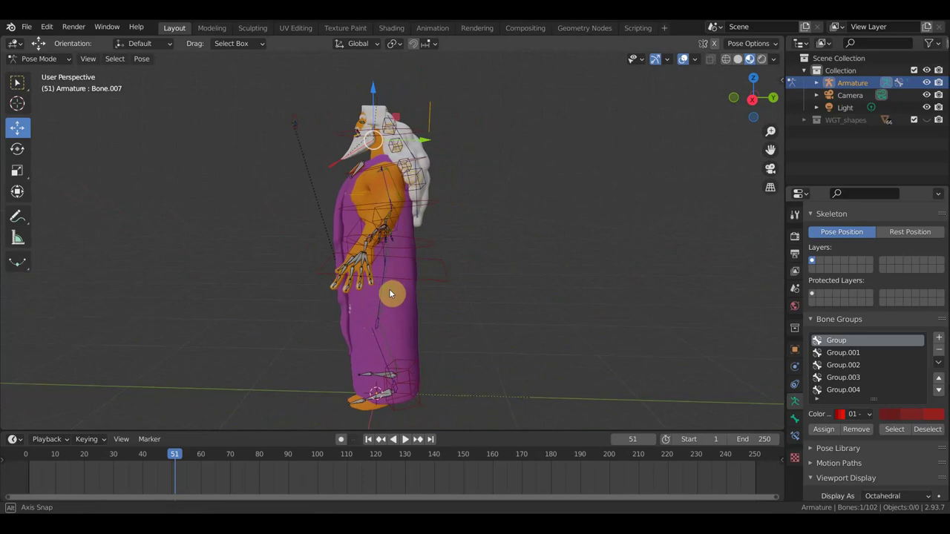
pyautogui.scroll(2, 453, 304)
pyautogui.scroll(2, 454, 300)
pyautogui.moveTo(456, 298)
pyautogui.mouseDown(button='middle')
pyautogui.moveTo(545, 293)
pyautogui.moveTo(593, 303)
pyautogui.moveTo(586, 308)
pyautogui.mouseUp(button='middle')
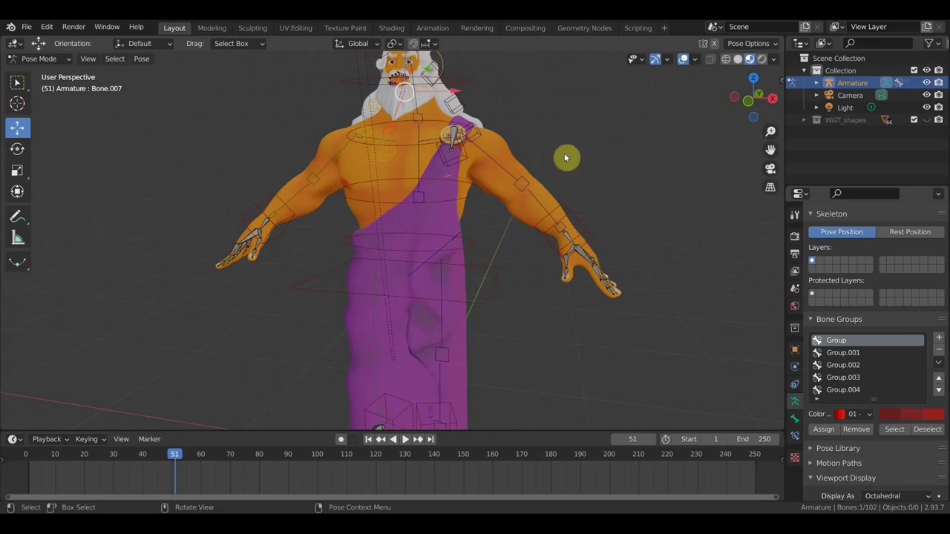
pyautogui.scroll(-2, 564, 156)
pyautogui.scroll(-2, 565, 157)
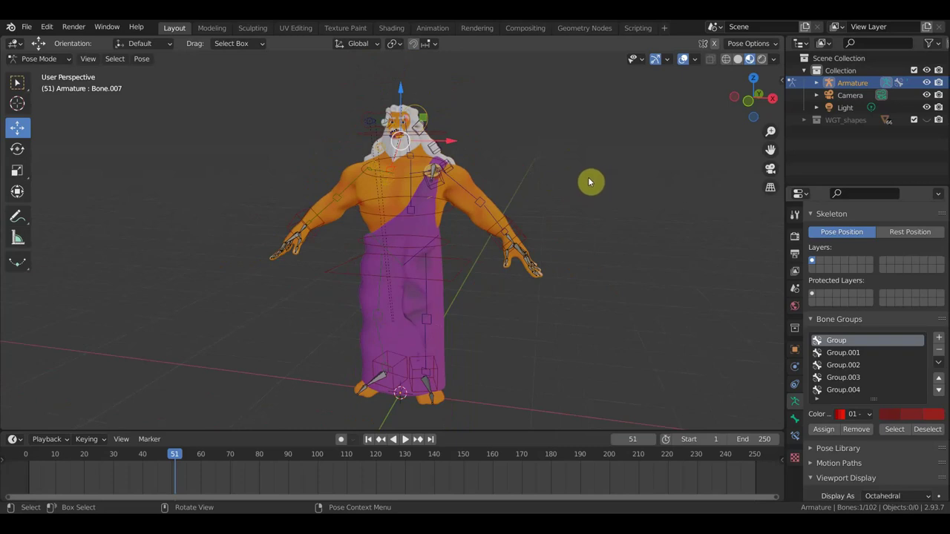
pyautogui.keyDown('alt'); pyautogui.moveTo(590, 181); pyautogui.dragTo(641, 170, button='middle'); pyautogui.keyUp('alt')
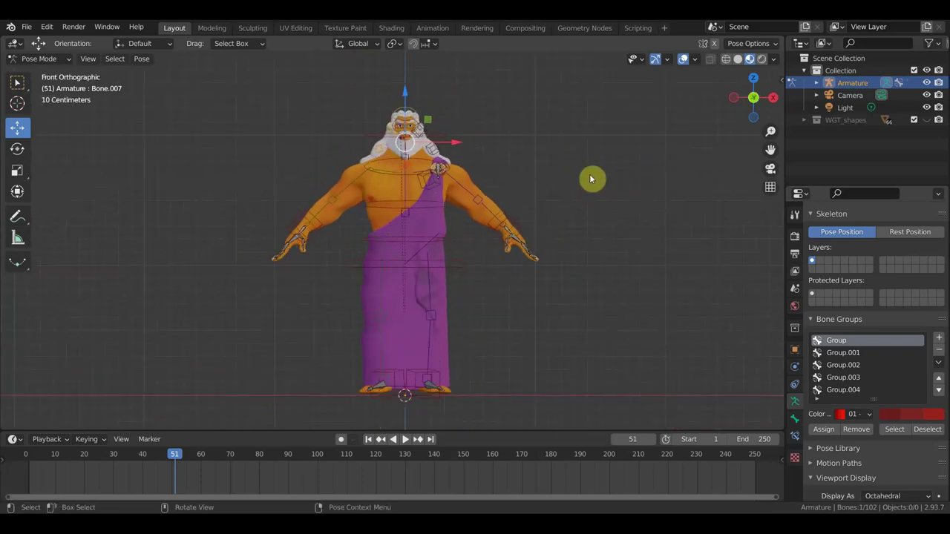
pyautogui.scroll(2, 583, 177)
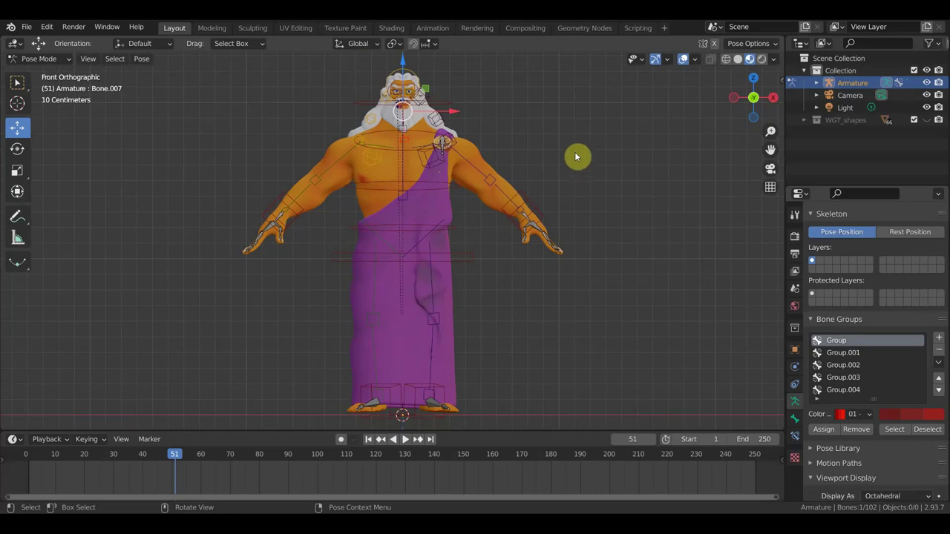
pyautogui.click(604, 216)
pyautogui.moveTo(605, 217)
pyautogui.mouseDown(button='middle')
pyautogui.moveTo(690, 225)
pyautogui.moveTo(604, 239)
pyautogui.moveTo(517, 227)
pyautogui.mouseUp(button='middle')
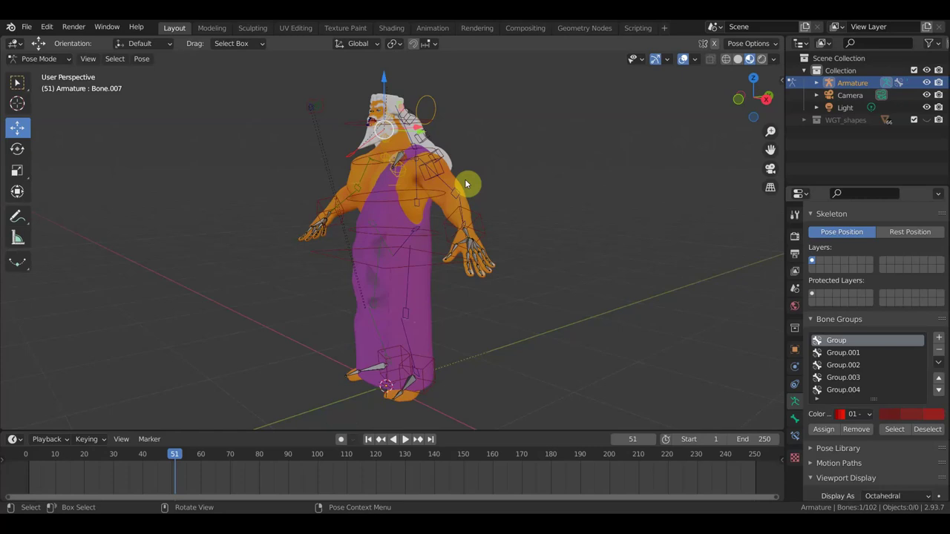
pyautogui.moveTo(559, 209)
pyautogui.keyDown('alt'); pyautogui.mouseDown(button='middle')
pyautogui.moveTo(632, 216)
pyautogui.moveTo(349, 221)
pyautogui.moveTo(626, 214)
pyautogui.mouseUp(button='middle'); pyautogui.keyUp('alt')
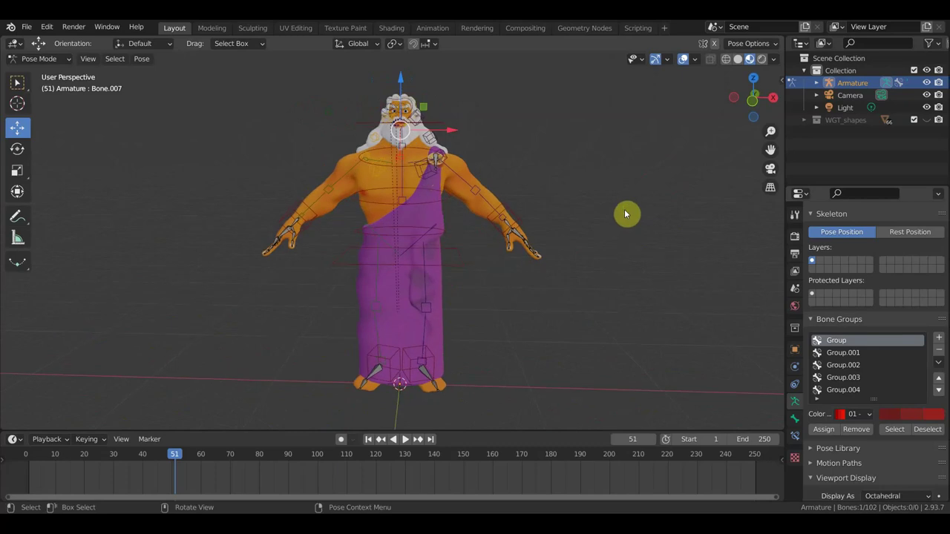